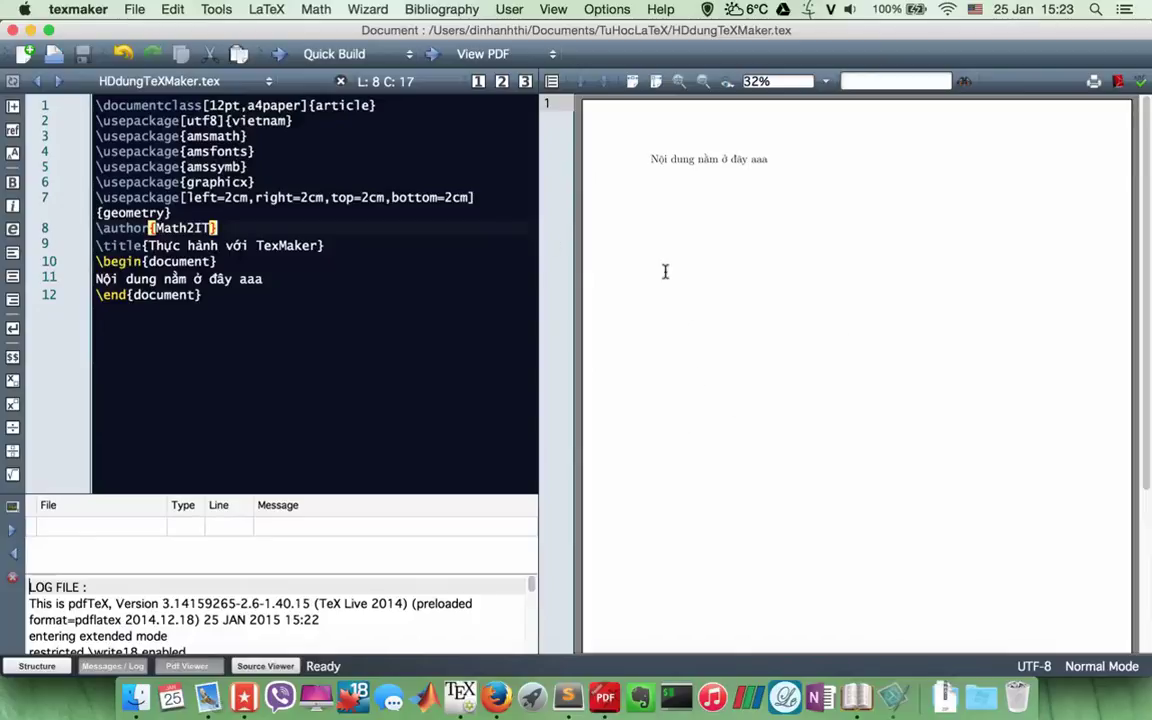
- Hide the built-in PDF viewer pane and show it again beside the source
click(213, 666)
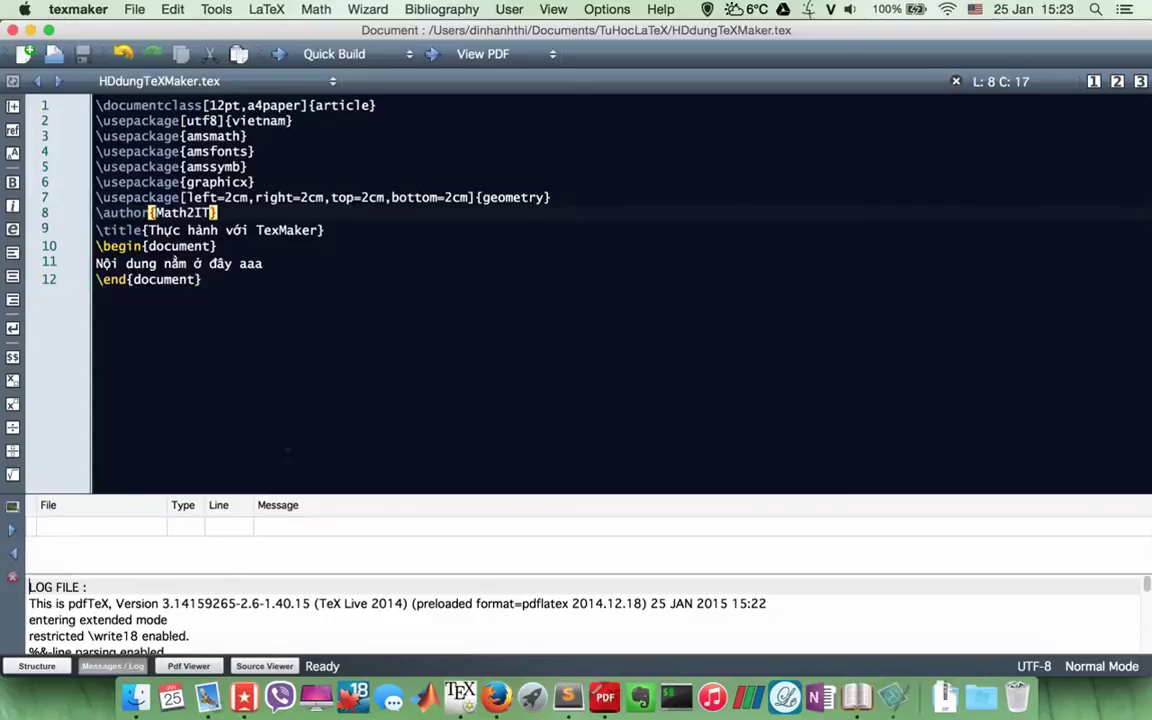
click(188, 667)
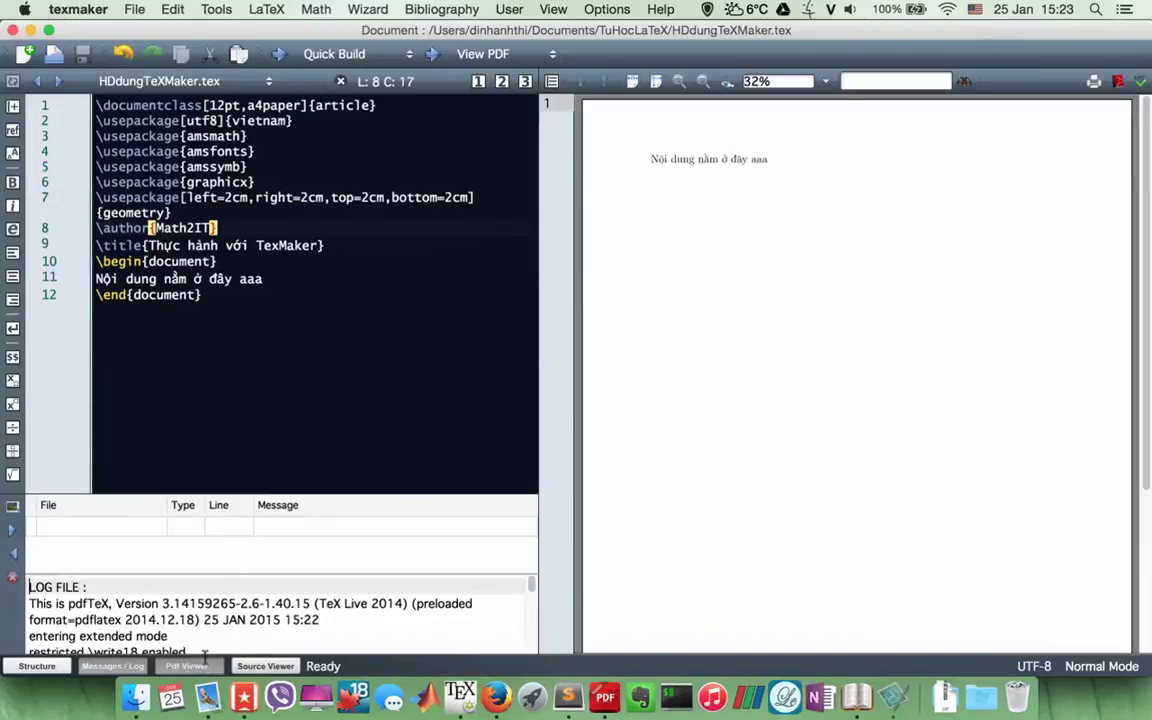
click(256, 182)
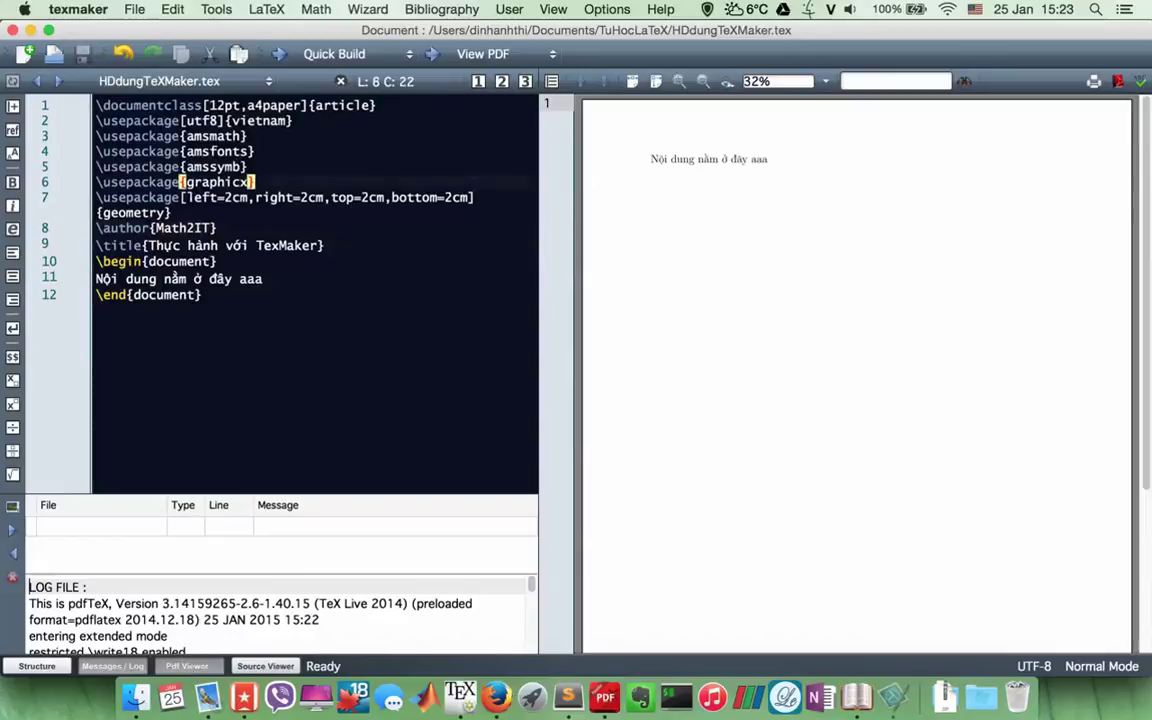
click(300, 245)
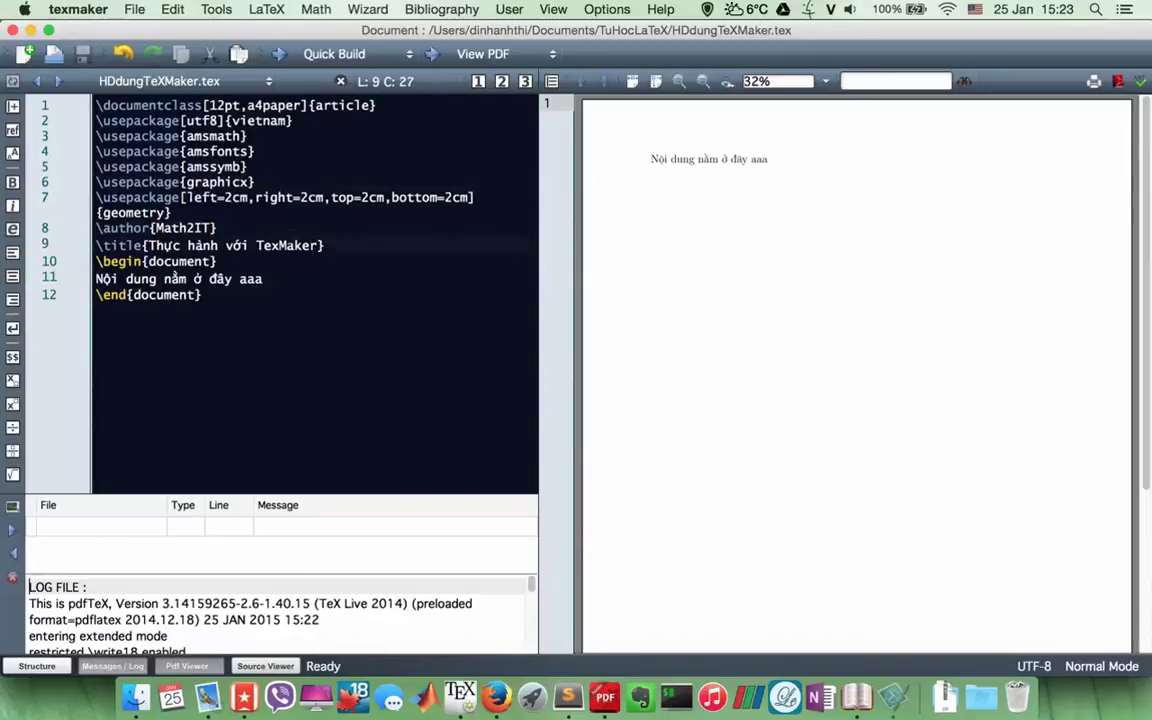
click(606, 10)
click(606, 10)
click(80, 12)
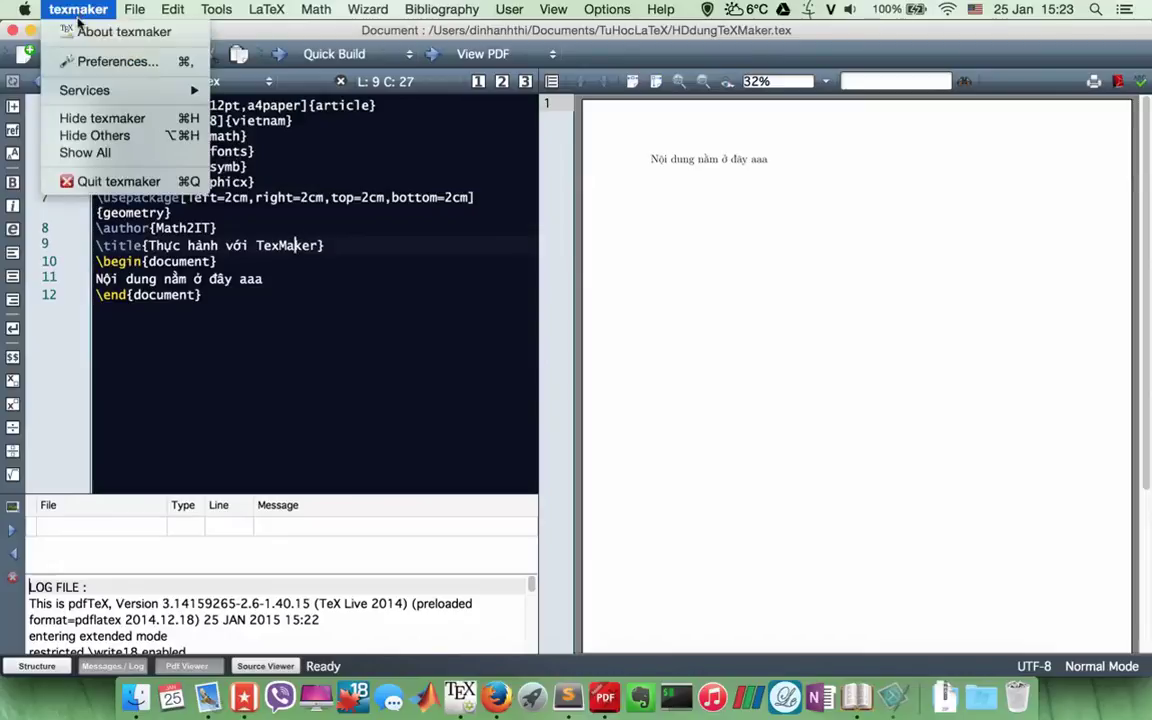
click(125, 63)
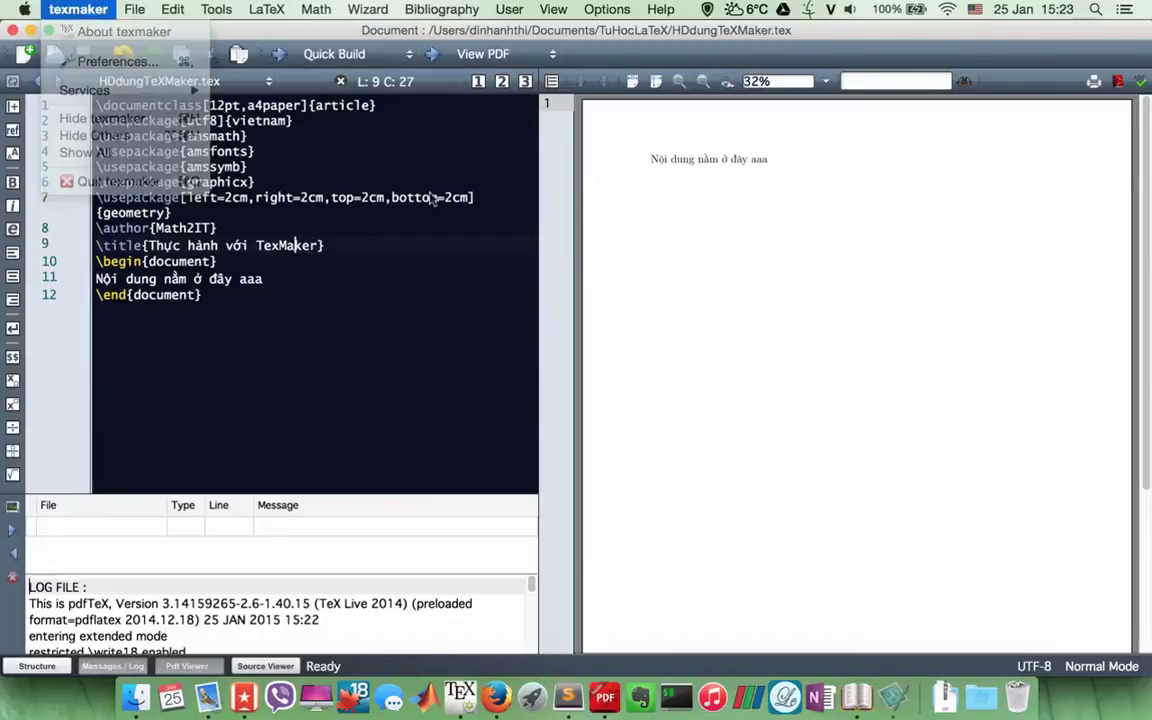
click(606, 10)
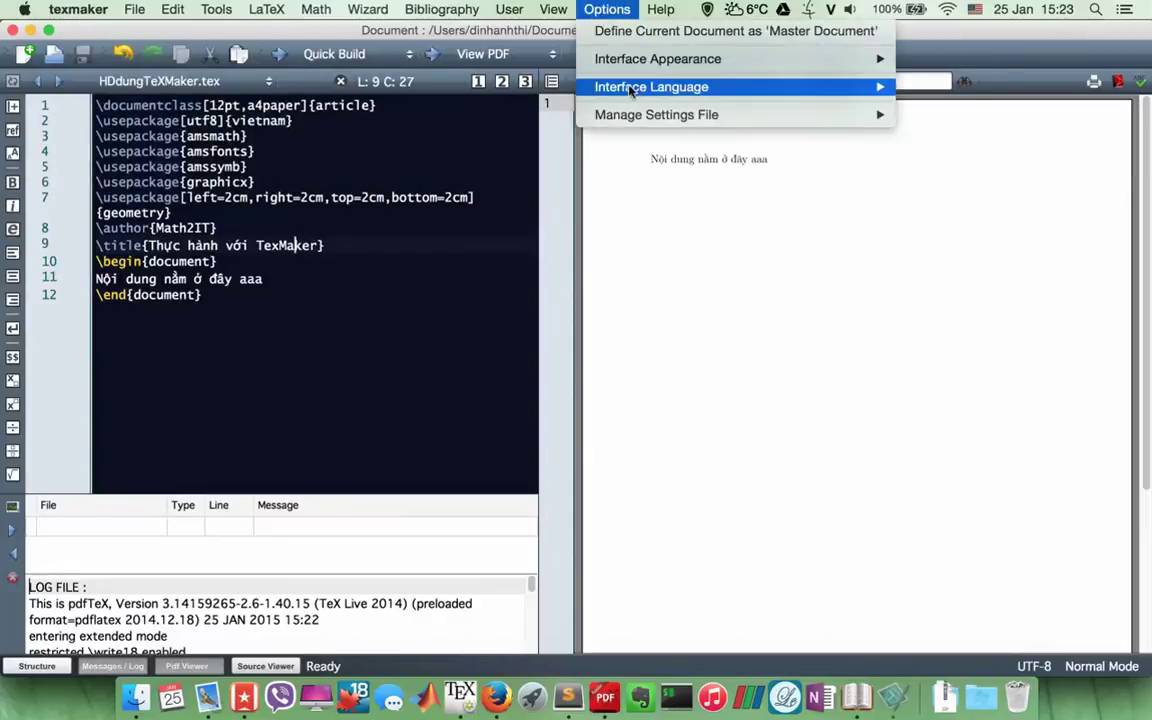
click(600, 8)
click(80, 10)
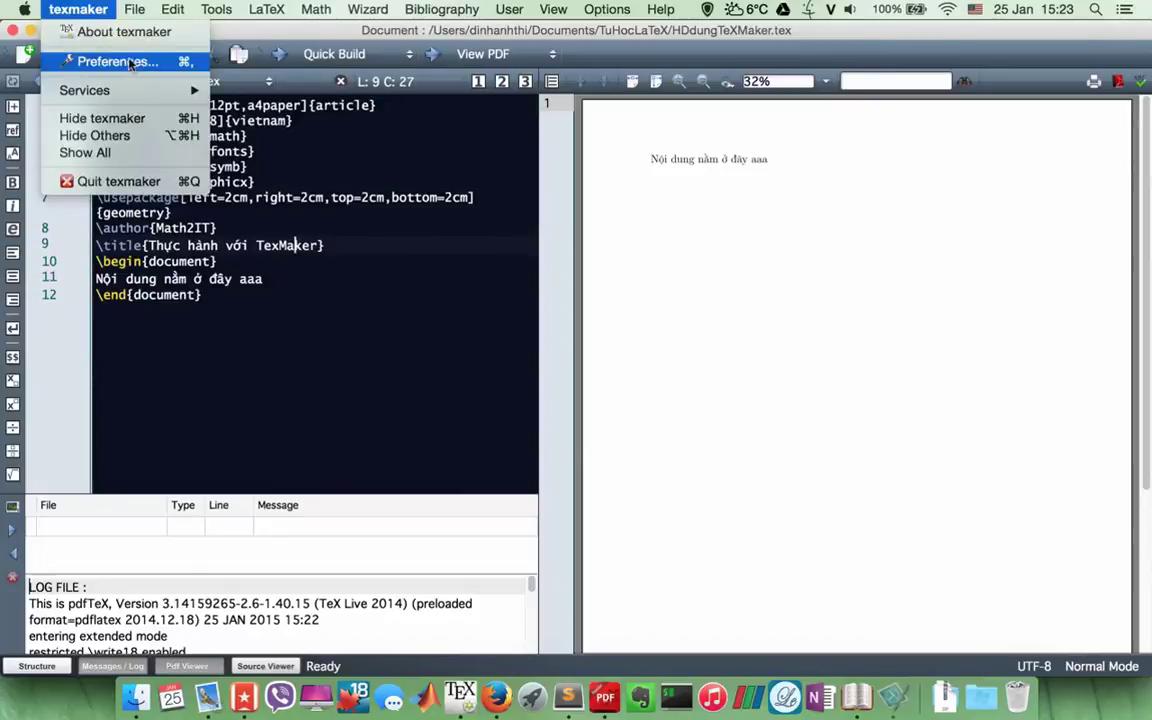
mouse_move(604, 10)
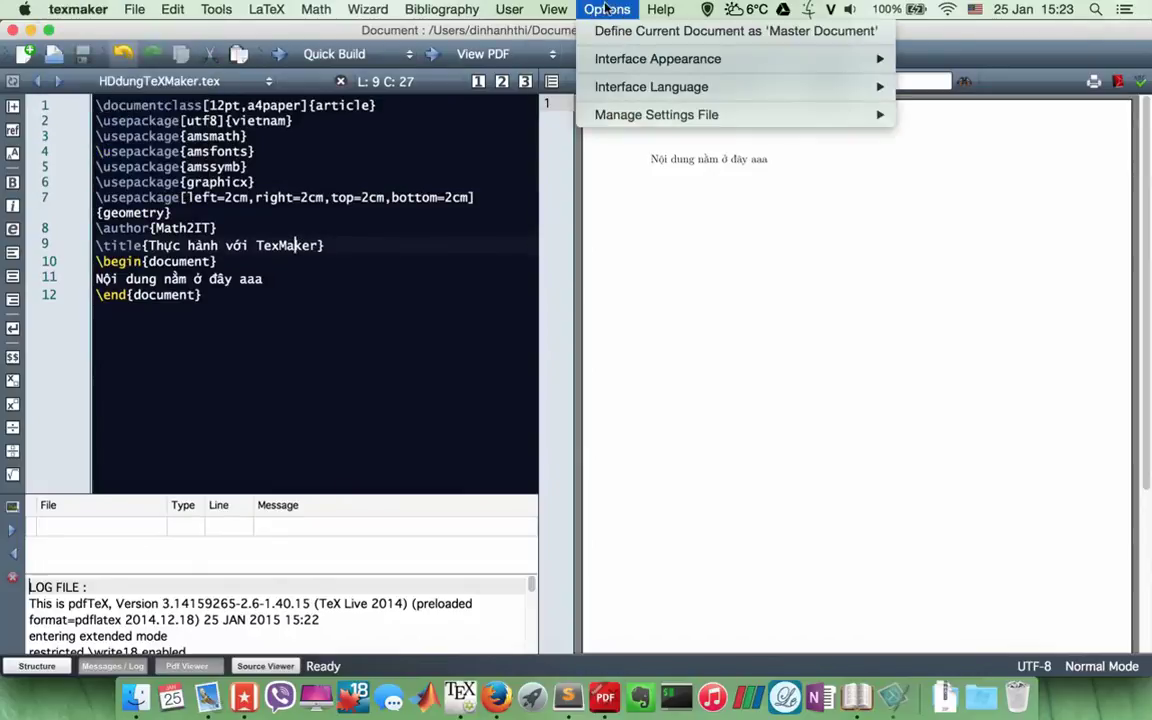
mouse_move(80, 9)
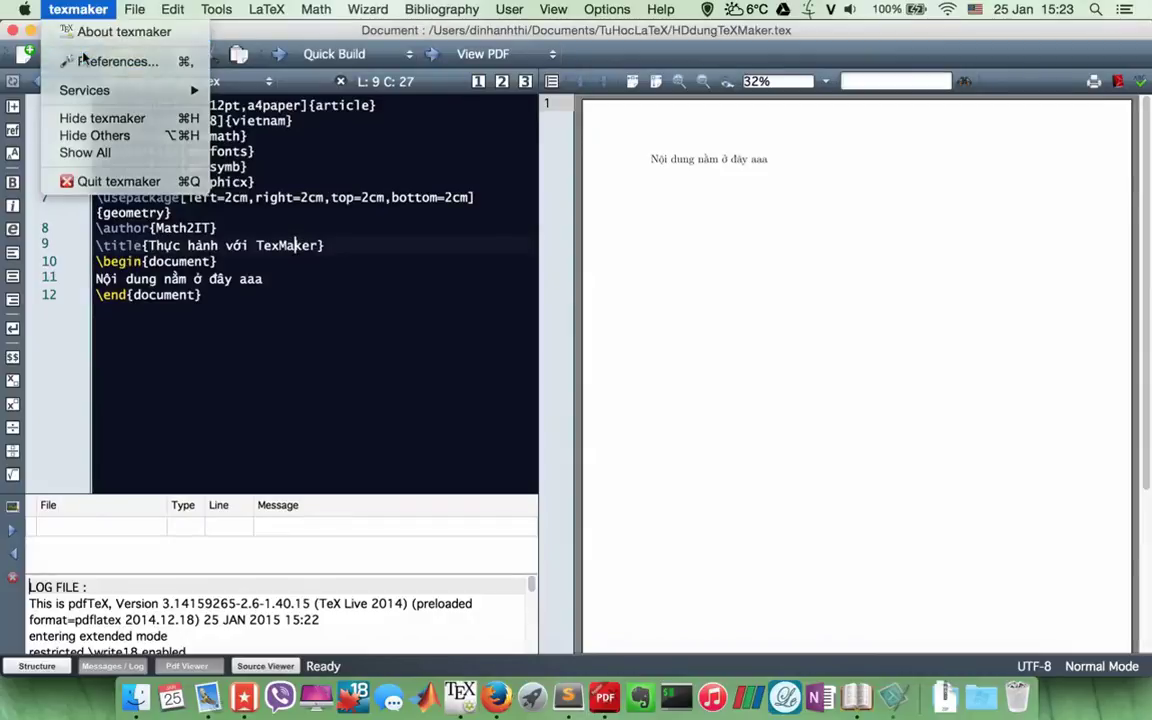
- Switch Embed off and on for the built-in PDF viewer in the command preferences, apply, and toggle the viewer pane off and on
click(90, 61)
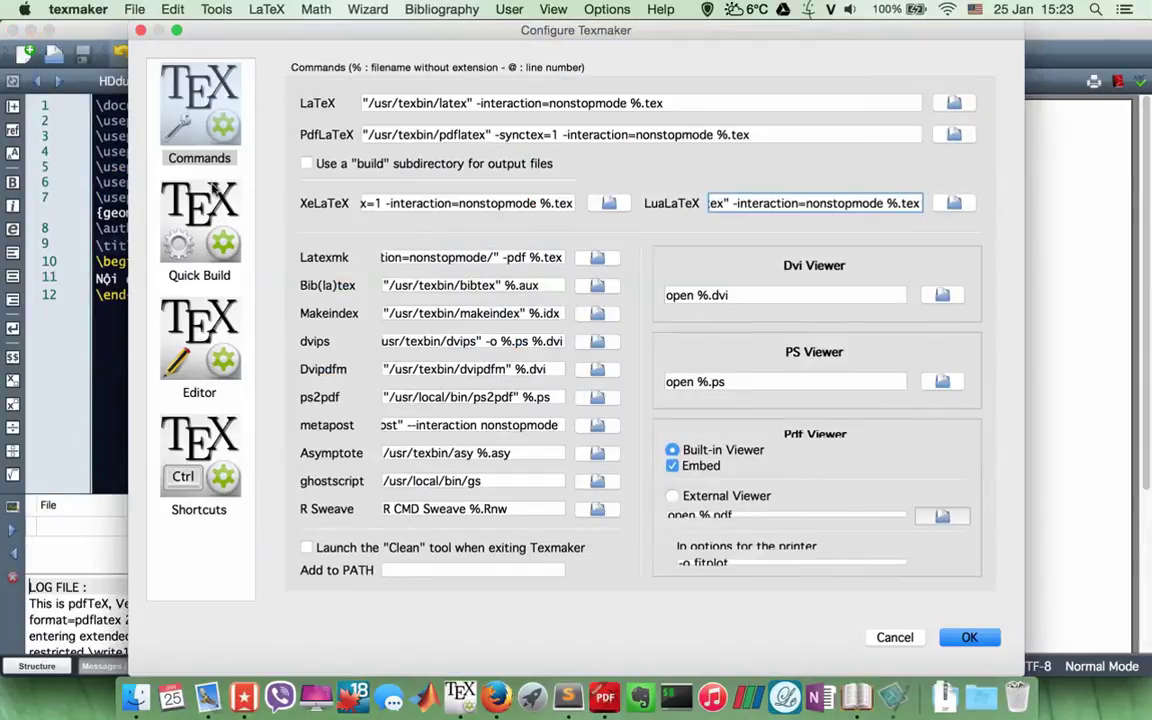
click(204, 339)
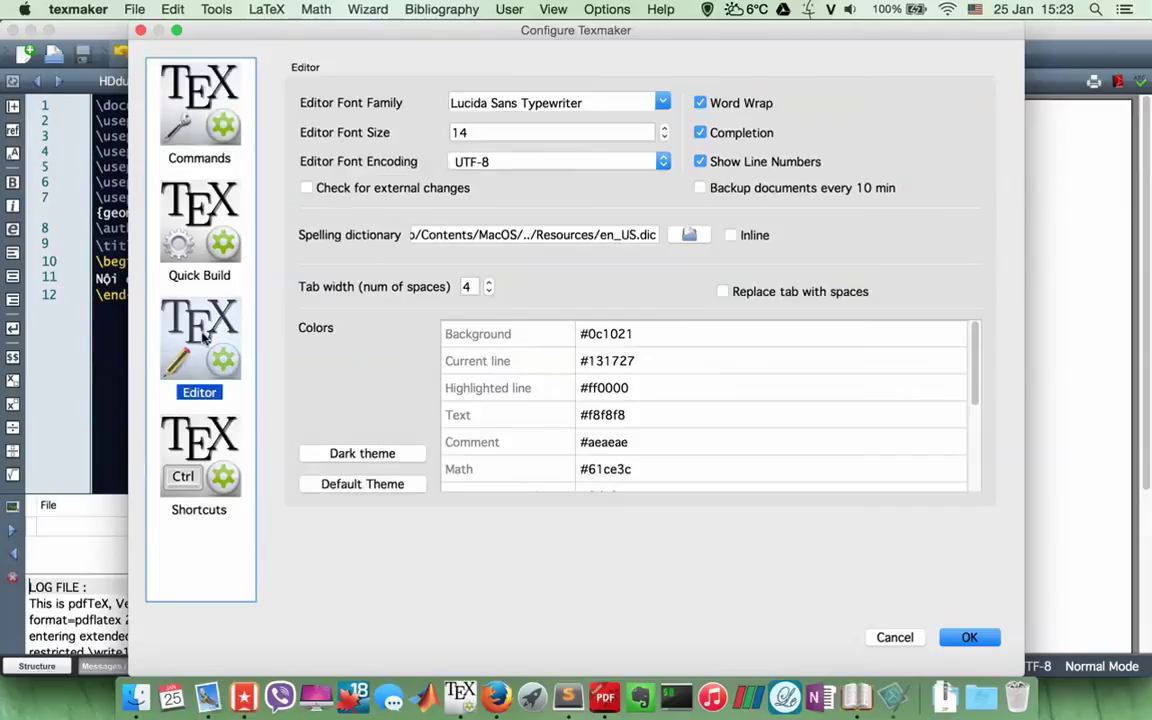
click(180, 104)
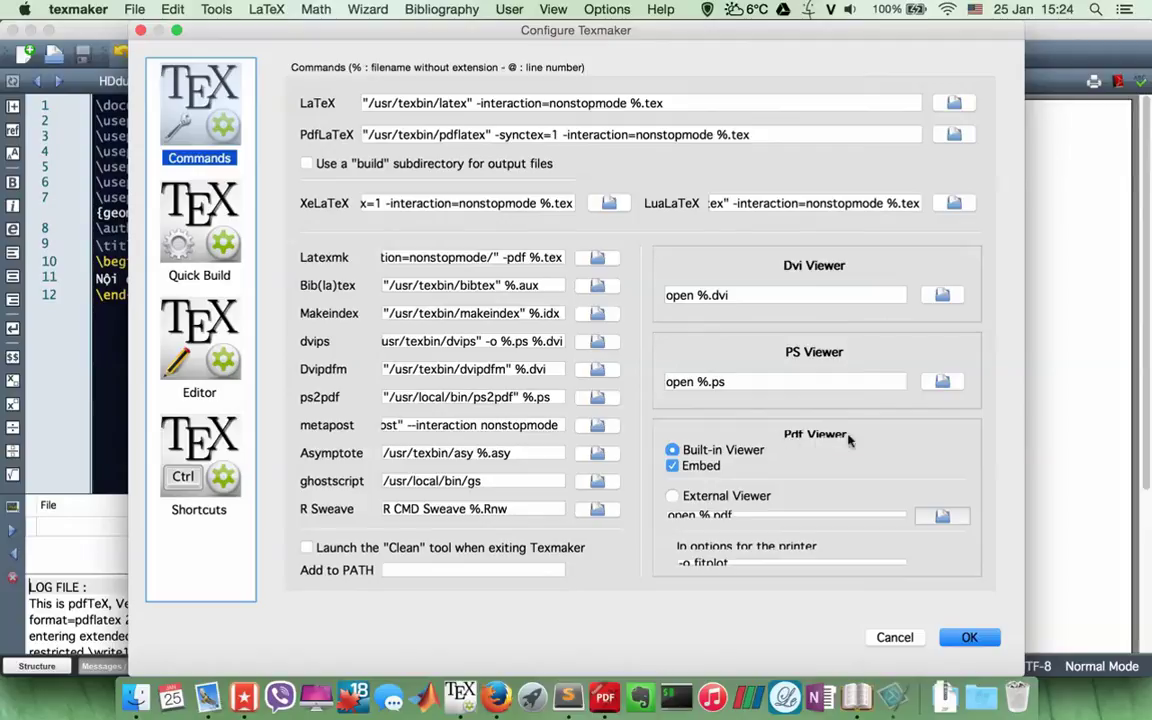
click(672, 467)
click(672, 466)
click(968, 634)
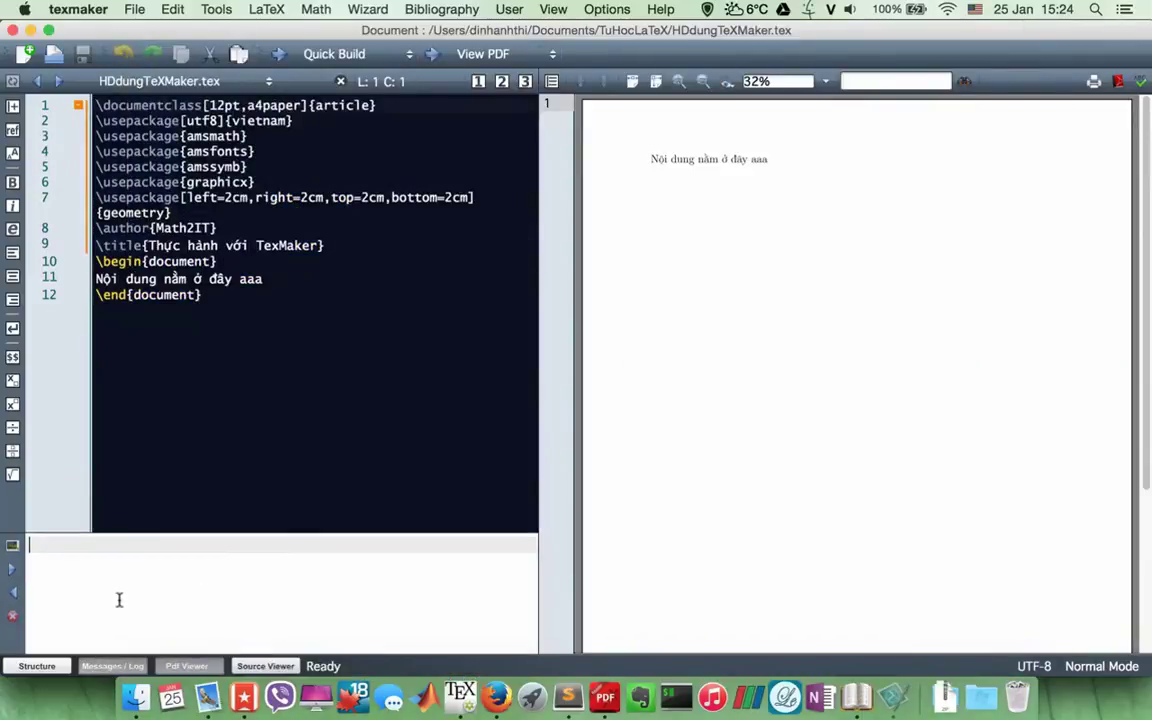
click(187, 666)
click(187, 666)
- Turn off Show Line Numbers in the editor preferences and apply the configuration
click(78, 9)
click(75, 59)
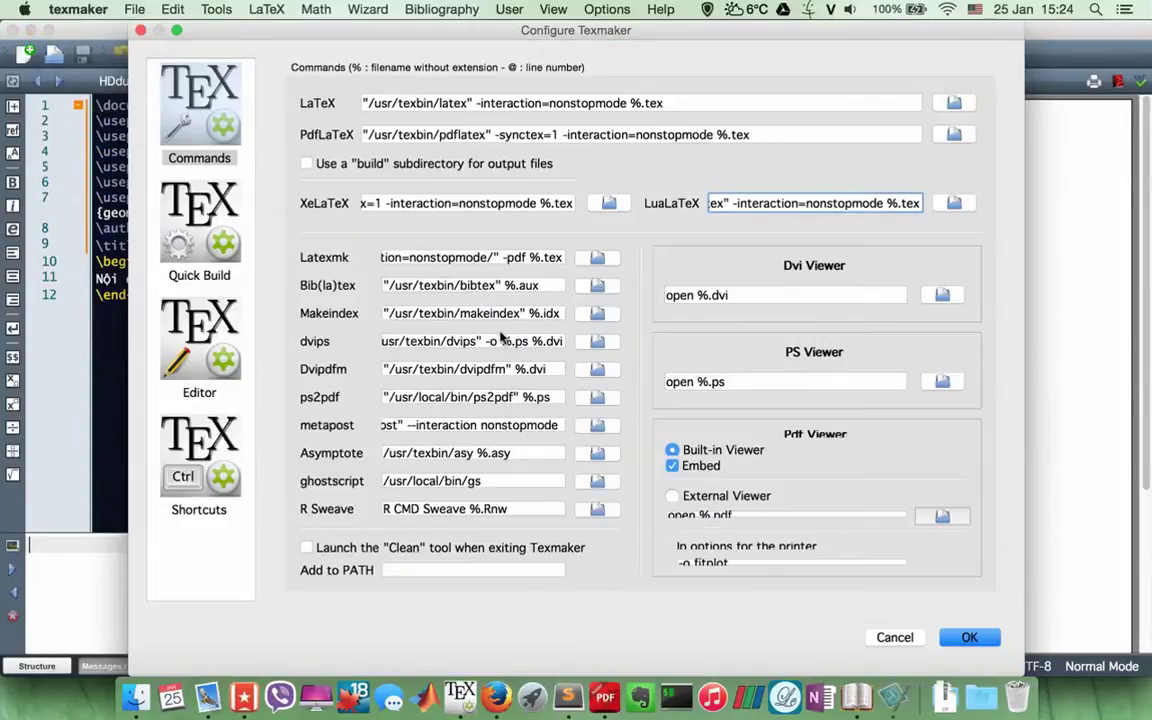
click(179, 323)
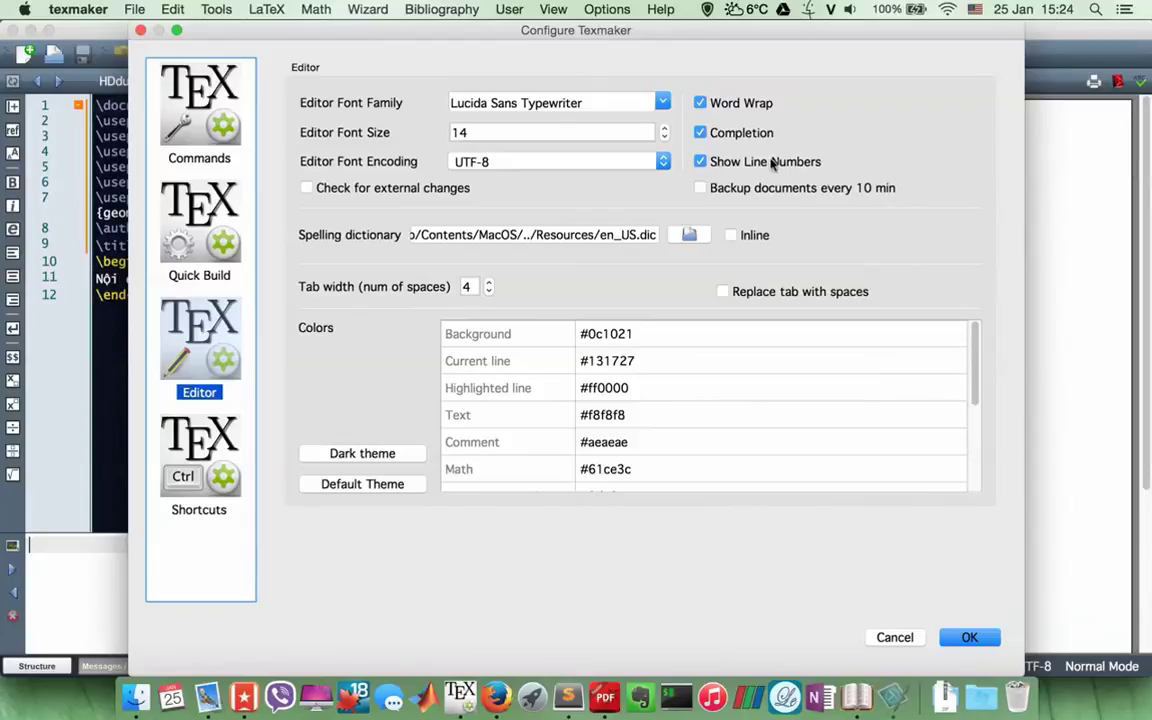
click(699, 161)
click(965, 637)
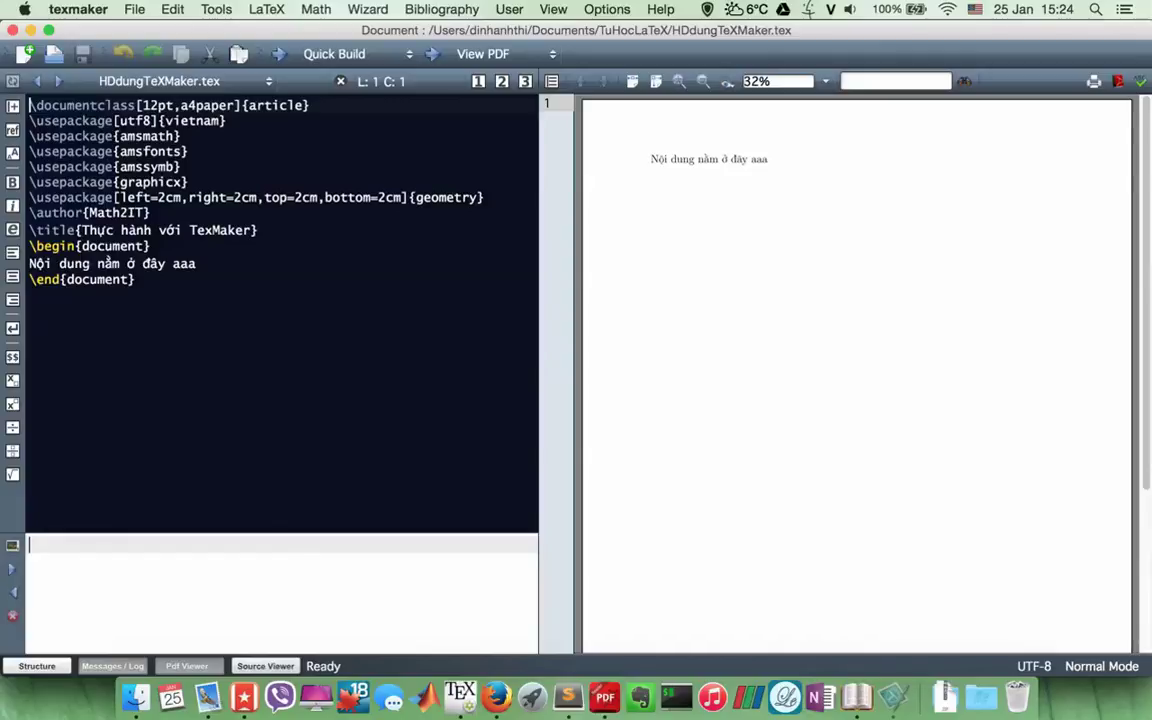
click(224, 230)
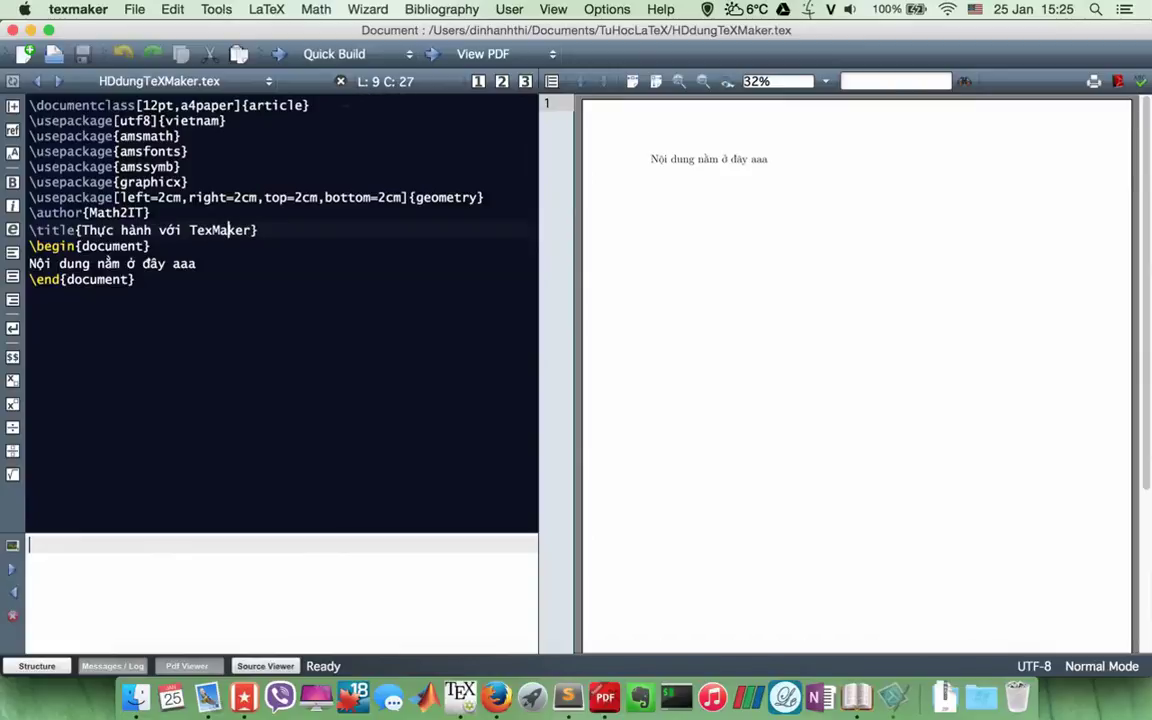
key(Up)
key(Up)
click(190, 197)
click(179, 135)
key(Left)
click(163, 151)
click(167, 197)
- Switch to Firefox to check the list of tutorial topics on the Math2IT blog preview, and return to Texmaker
click(496, 697)
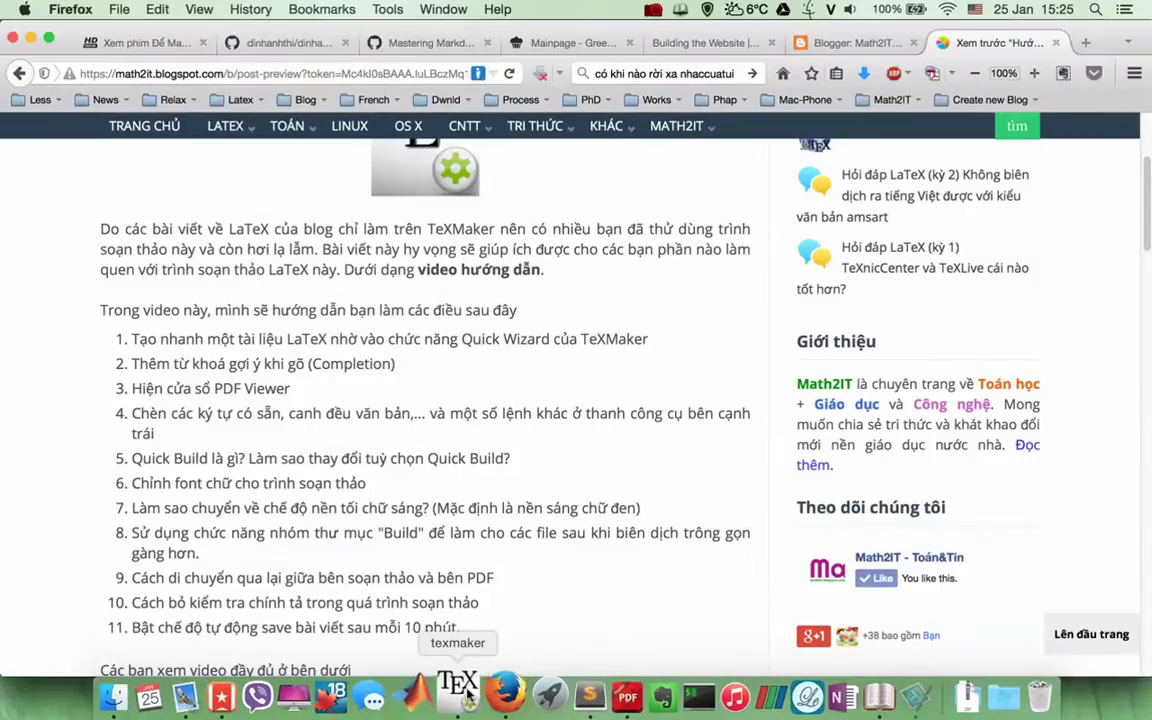
click(458, 697)
- Add blank lines below "Nội dung nằm ở đây aaa" and insert an empty inline math pair $$
click(235, 263)
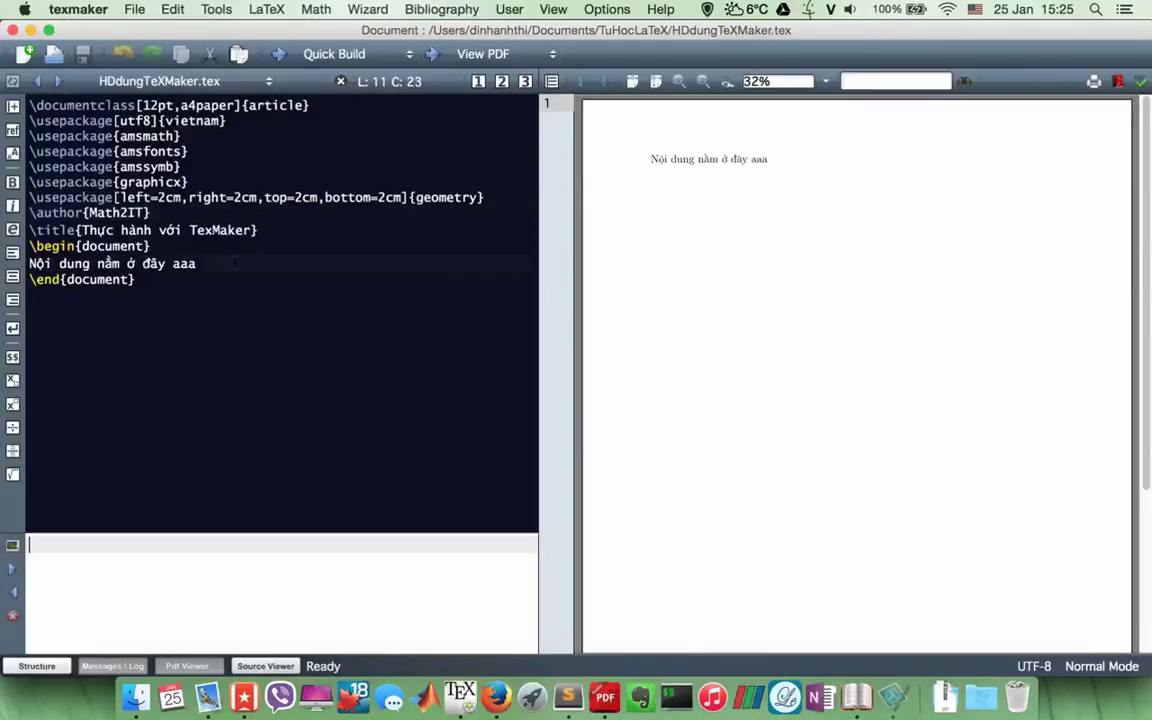
key(Return)
key(Return)
key(Return)
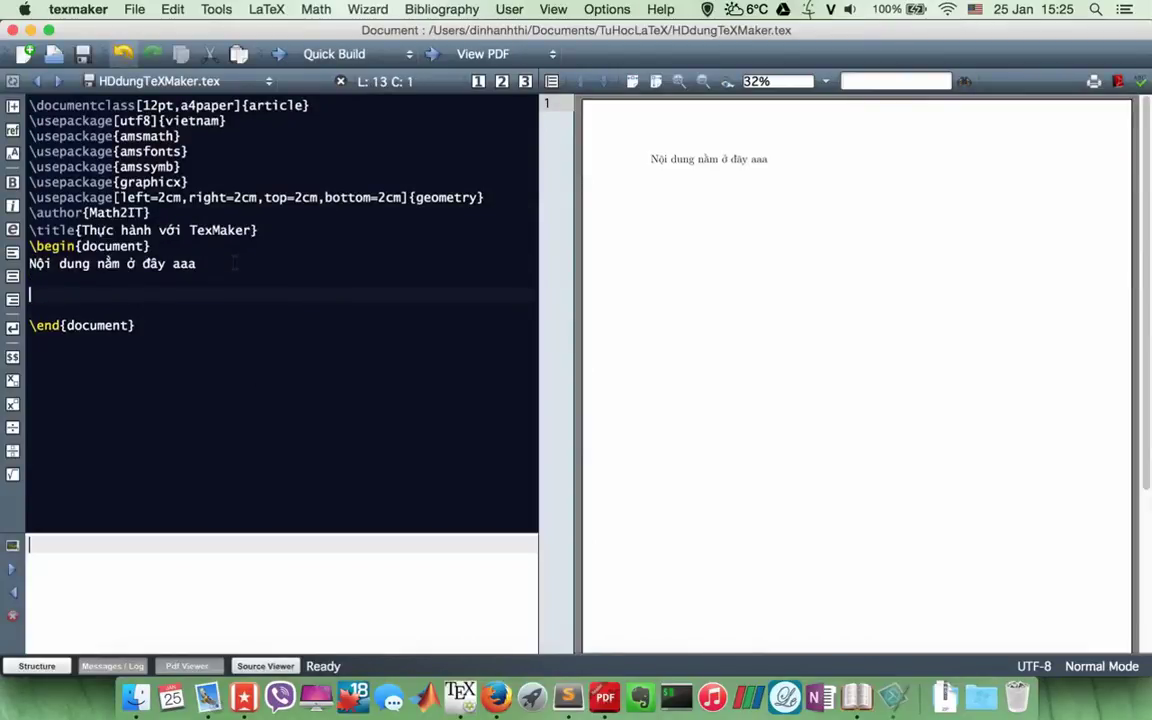
text($$)
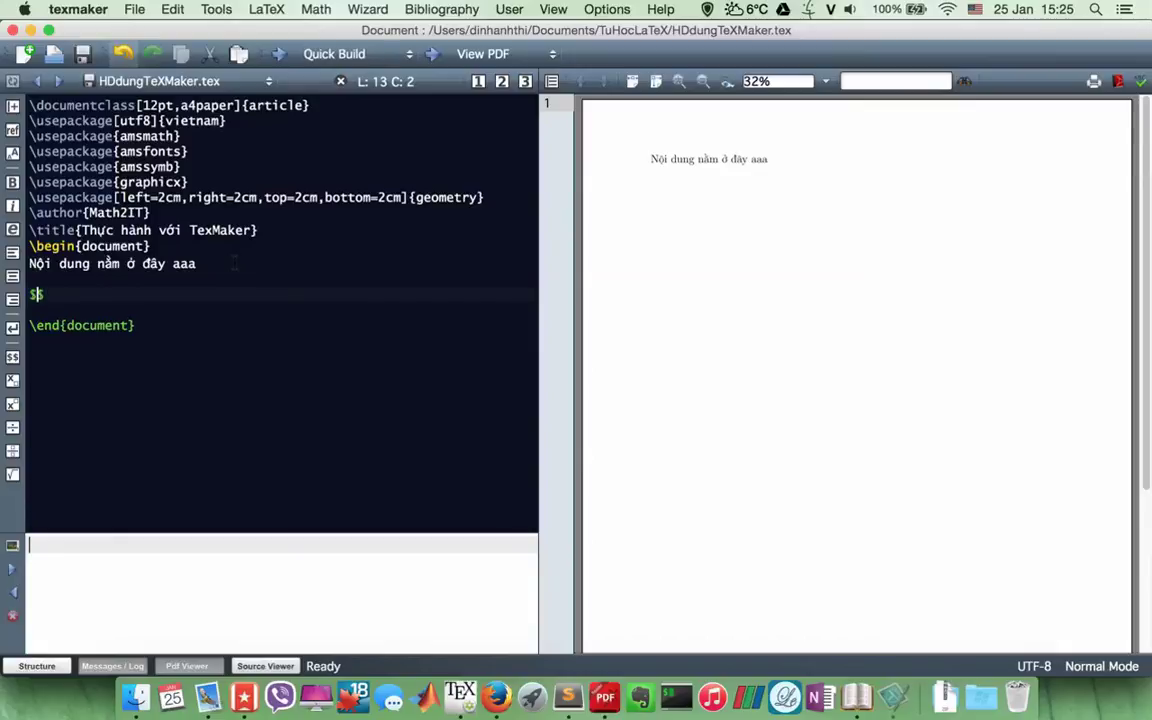
- Insert the completed \dfrac command inside the math delimiters with numerator 1 and denominator 2
text(\)
text(dfra)
key(BackSpace)
key(BackSpace)
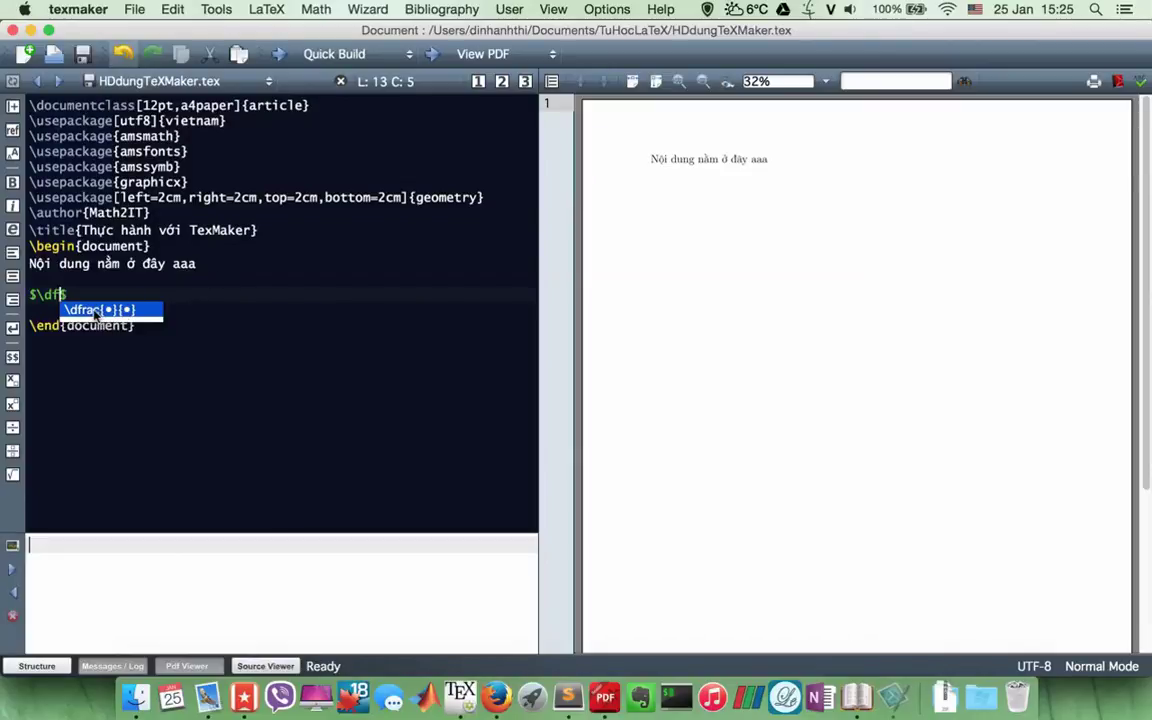
click(163, 311)
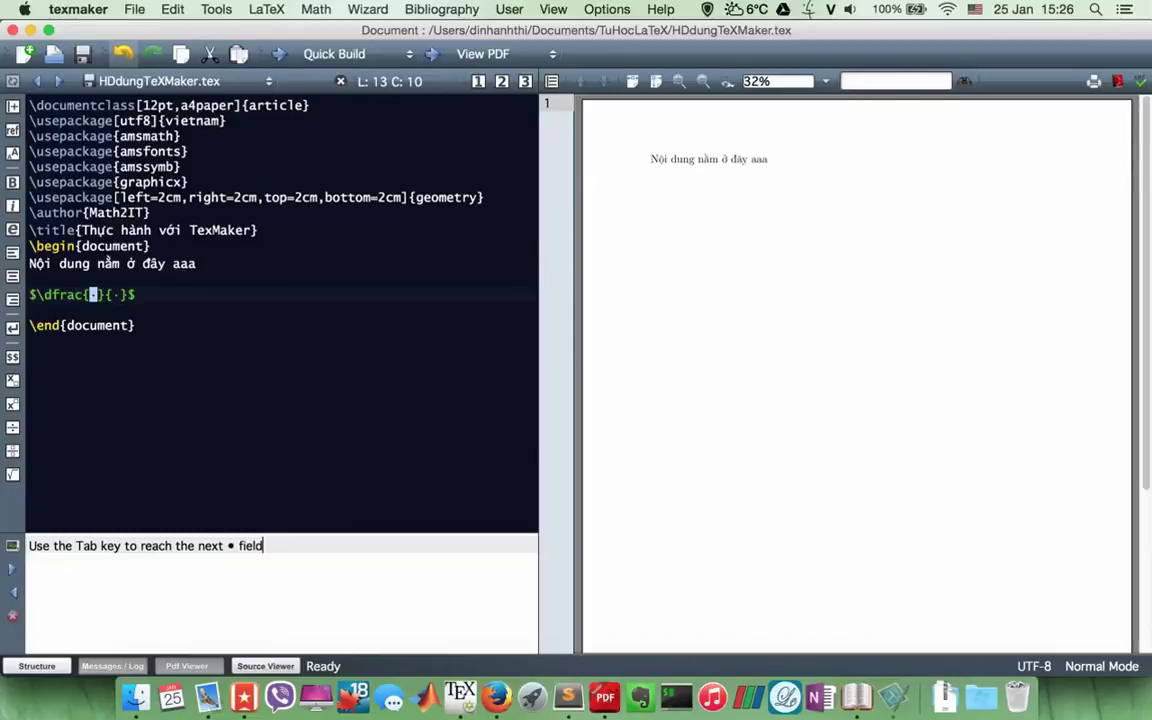
text(1)
key(Tab)
text(2)
- Start a new environment two lines below the fraction by entering \begin{
key(Return)
key(Return)
text(egin)
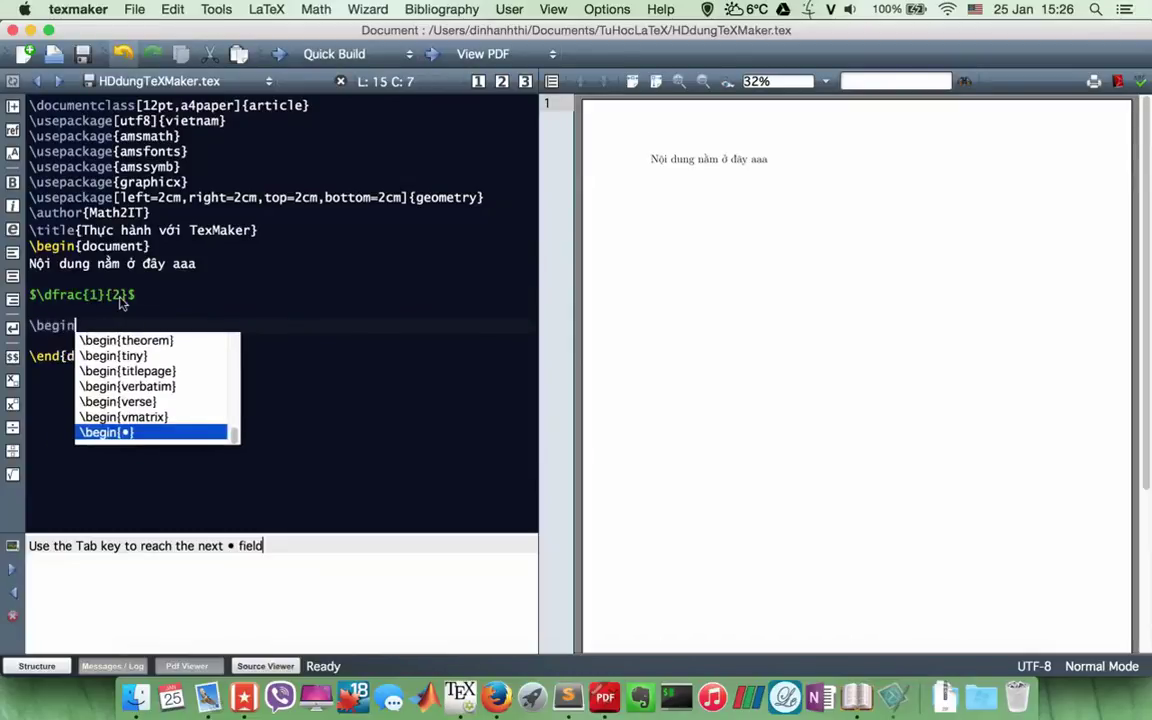
text({)
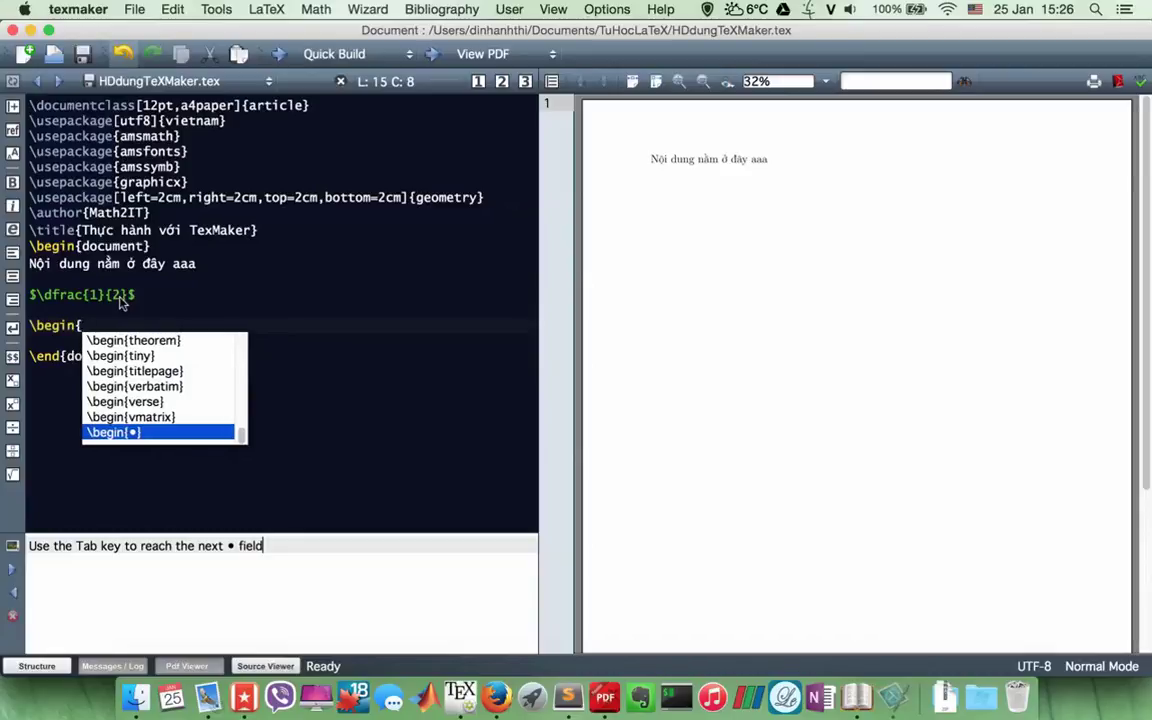
- Browse the suggested \begin environments backwards from the end of the completion list to align
key(Up)
key(Up)
key(Up)
key(Up)
key(Up)
key(Up)
key(Up)
key(Up)
key(Up)
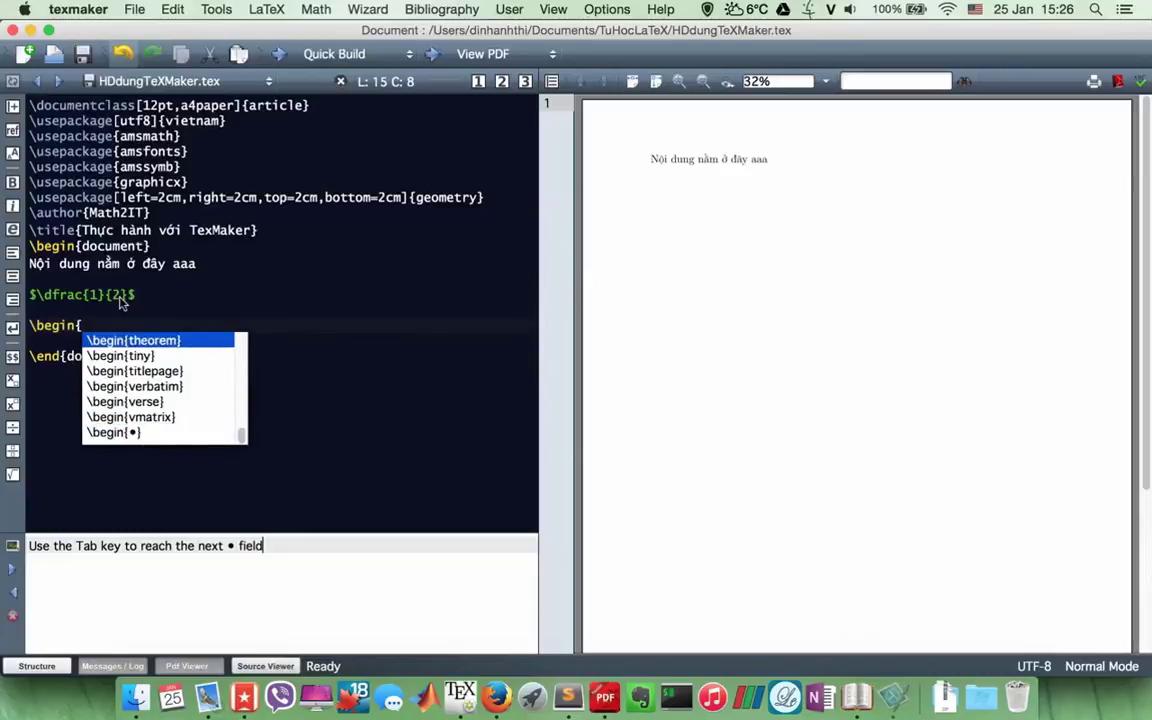
key(Up)
key(Up)
key(Up)
key(Up)
key(Up)
key(Up)
key(Up)
key(Up)
key(Up)
key(Up)
key(Up)
key(Up)
key(Up)
key(Up)
key(Up)
key(Up)
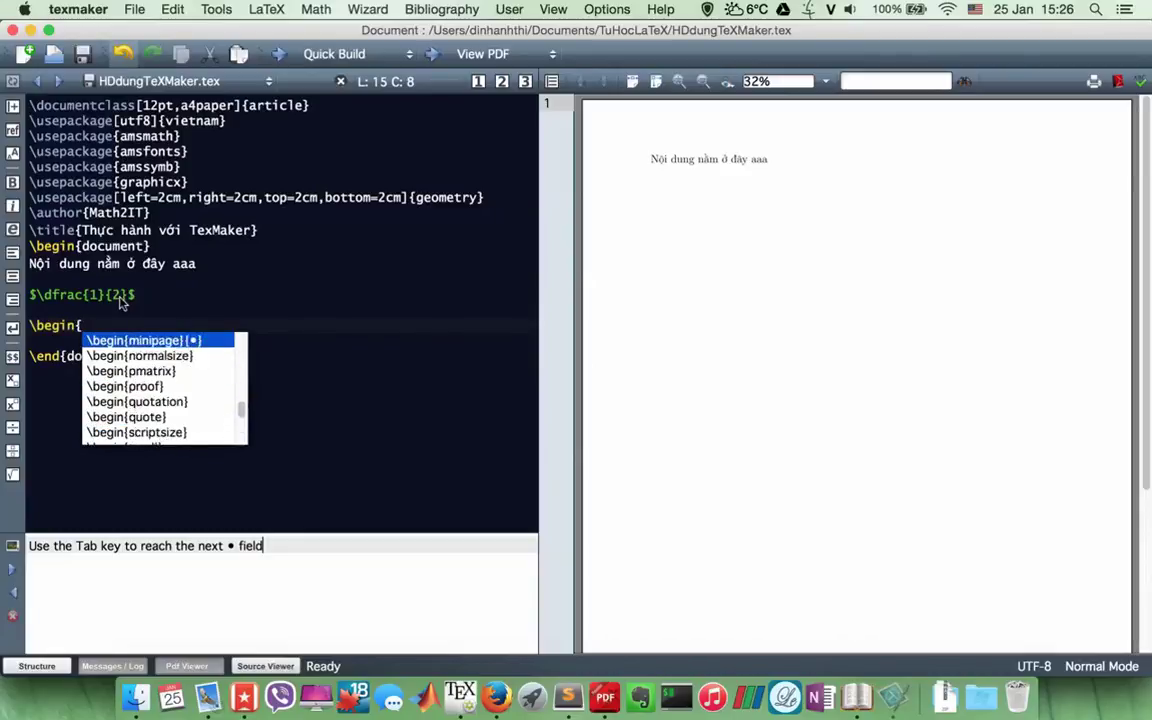
key(Up)
key(Up)
key(Up)
key(Up)
key(Up)
key(Up)
key(Up)
key(Up)
key(Up)
key(Up)
key(Up)
key(Up)
key(Up)
key(Up)
key(Up)
key(Up)
key(Up)
key(Up)
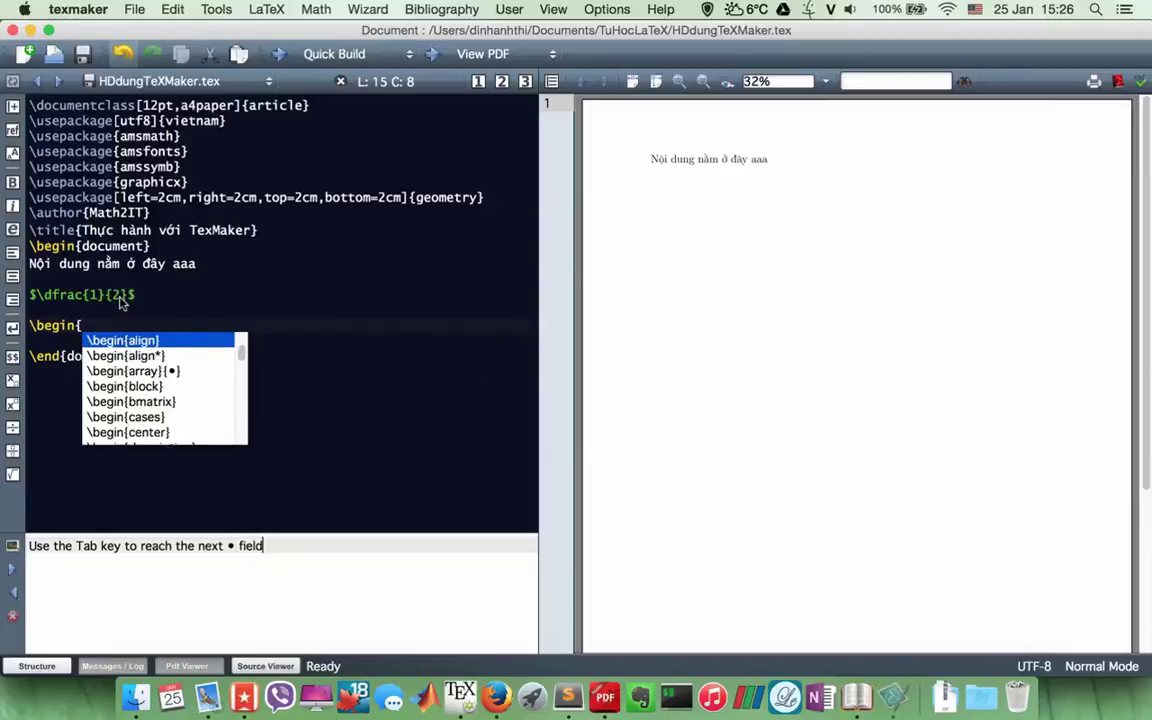
- Complete the environment as itemize from the suggestions and add an \item inside it
text(i)
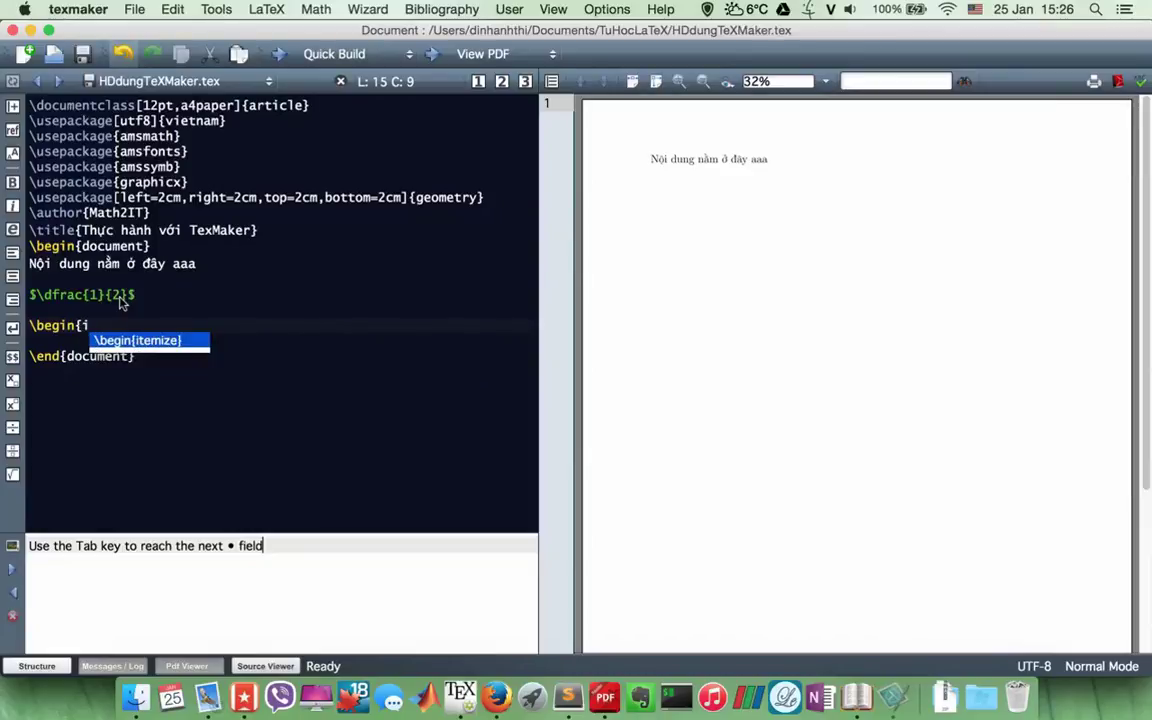
key(Return)
text(\i)
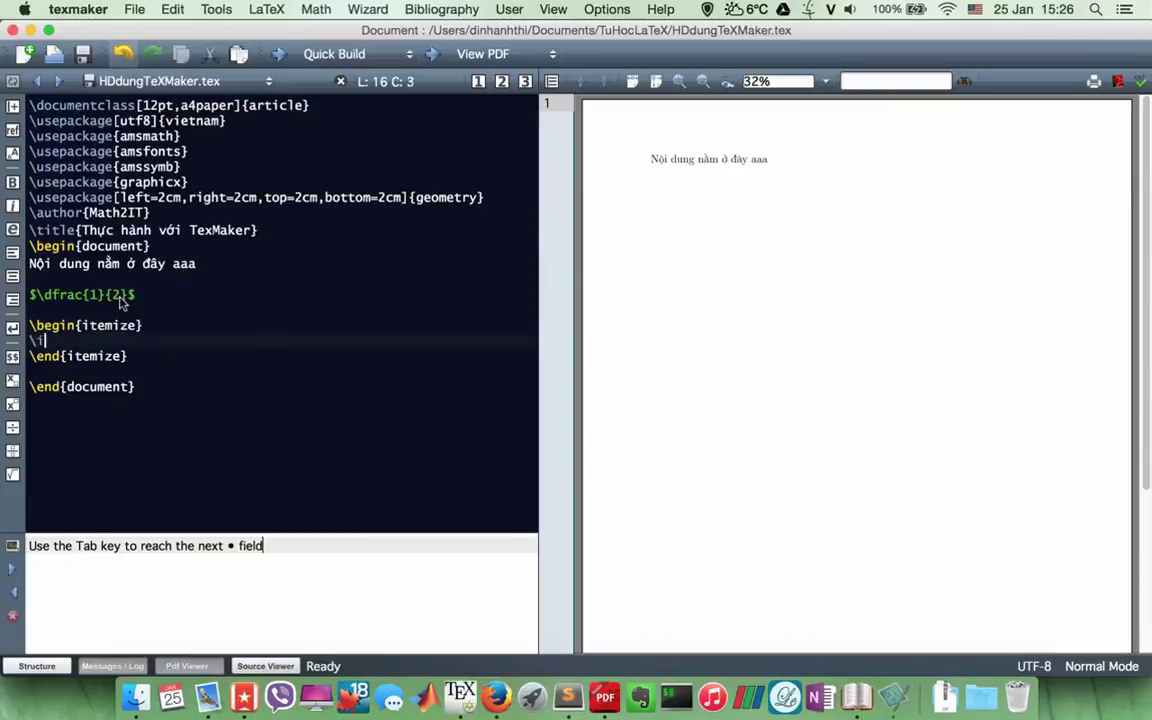
text(t)
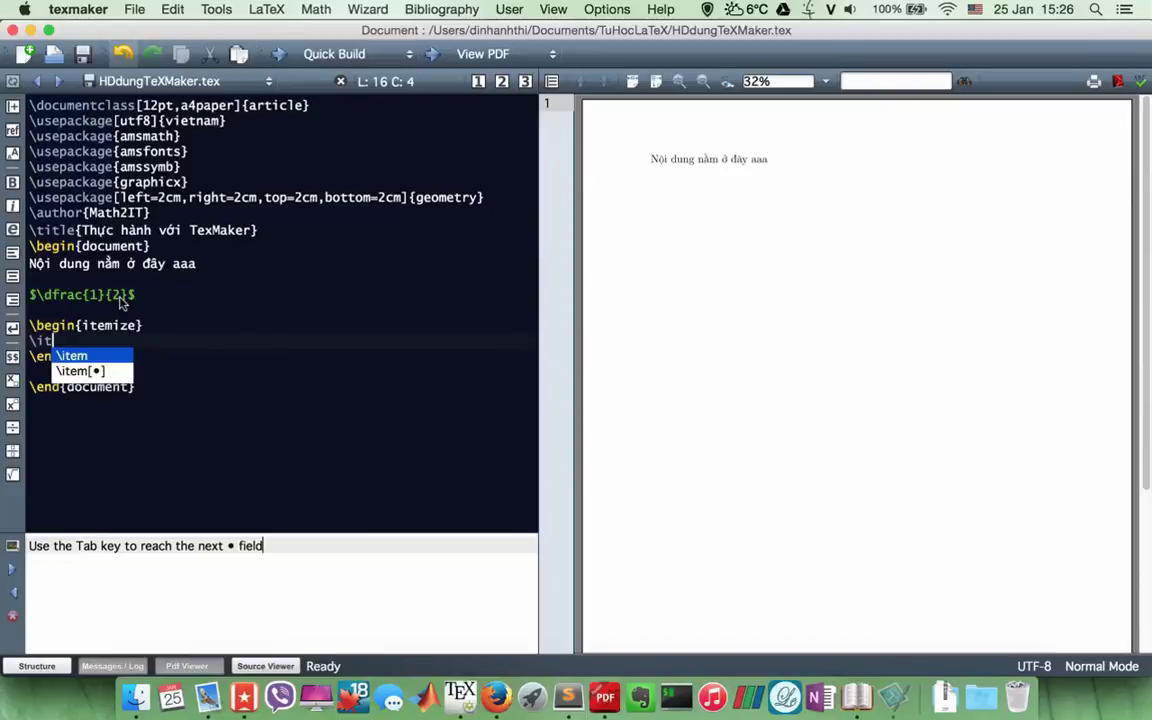
key(Return)
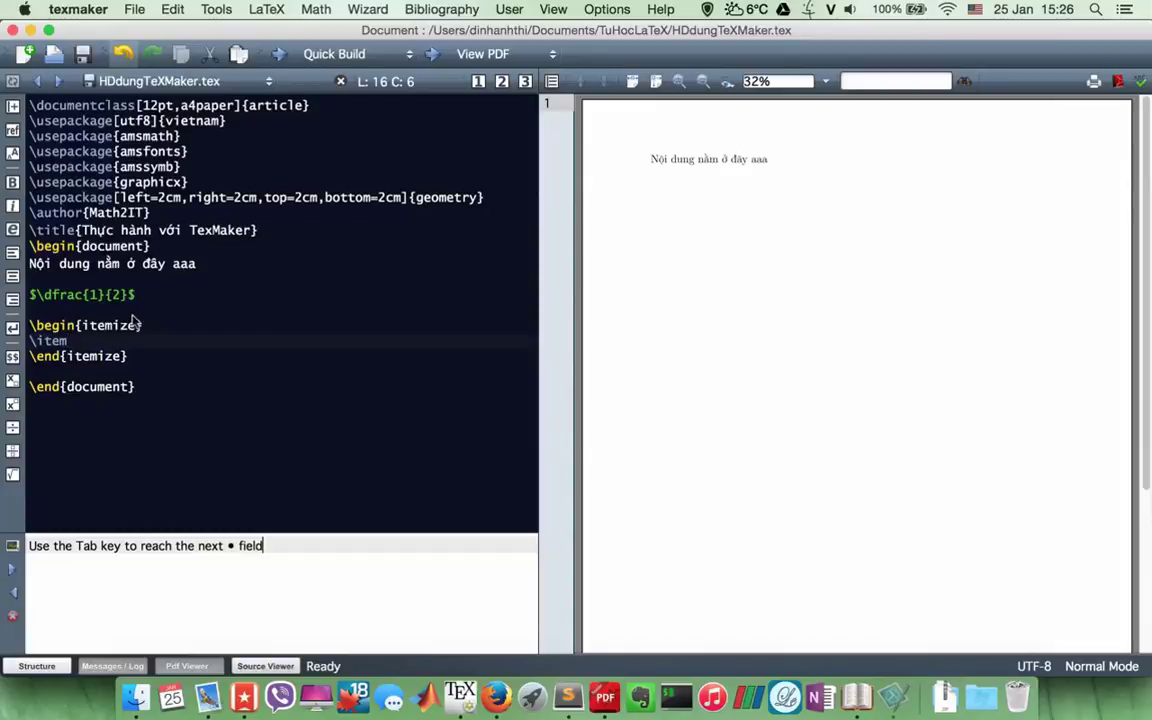
- Enter the custom command \xinhdep two lines below the itemize environment
click(157, 362)
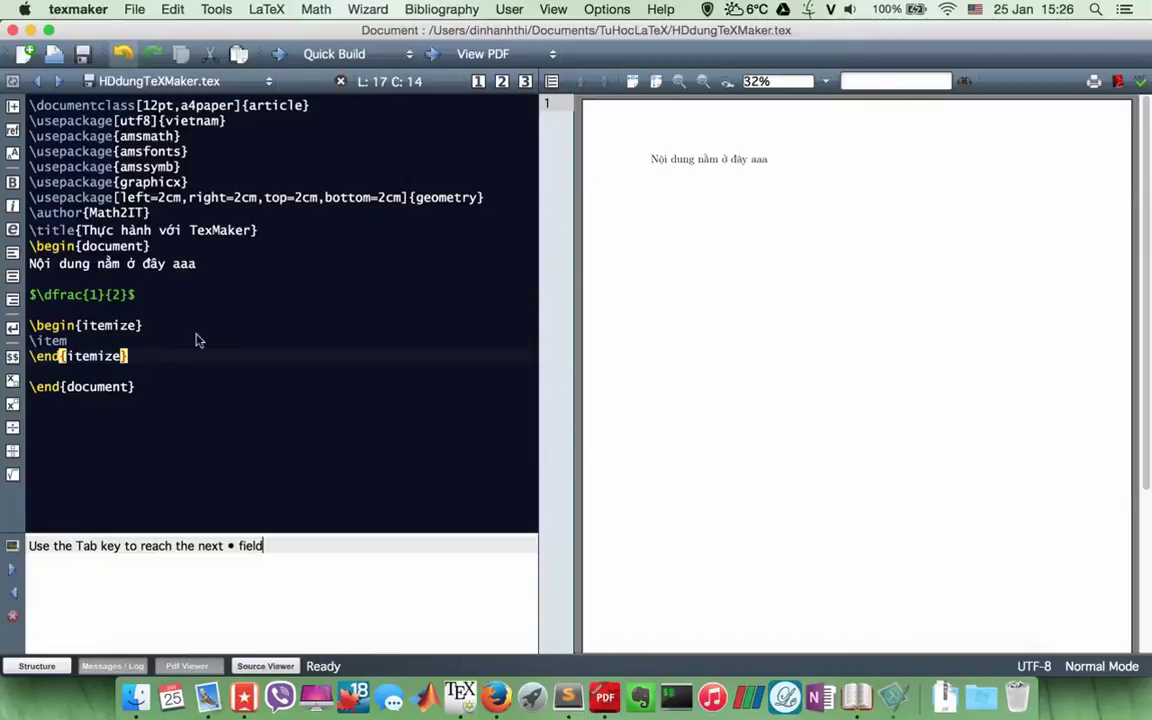
key(Return)
key(Return)
text(\xinhdep)
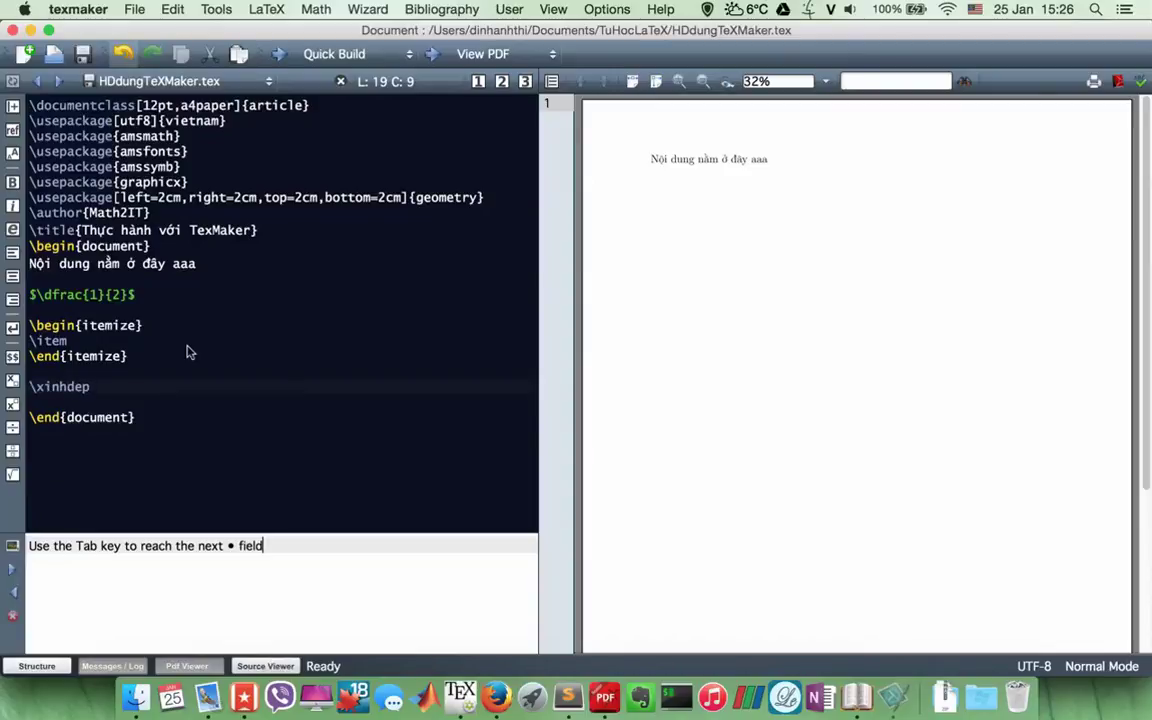
- Add empty braces to \xinhdep and try entering the command again two lines below to test its completion
text({})
key(Return)
key(Return)
text(\xin)
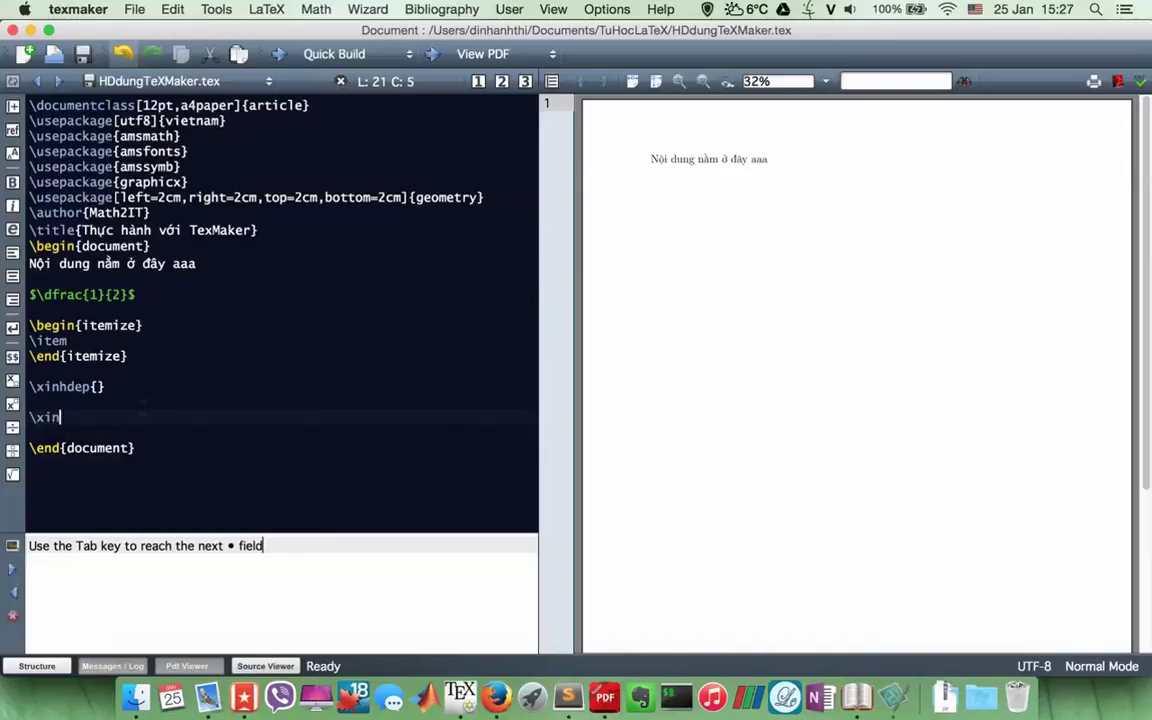
key(BackSpace)
key(BackSpace)
key(BackSpace)
key(BackSpace)
- Open the settings for customizing command completion
click(509, 9)
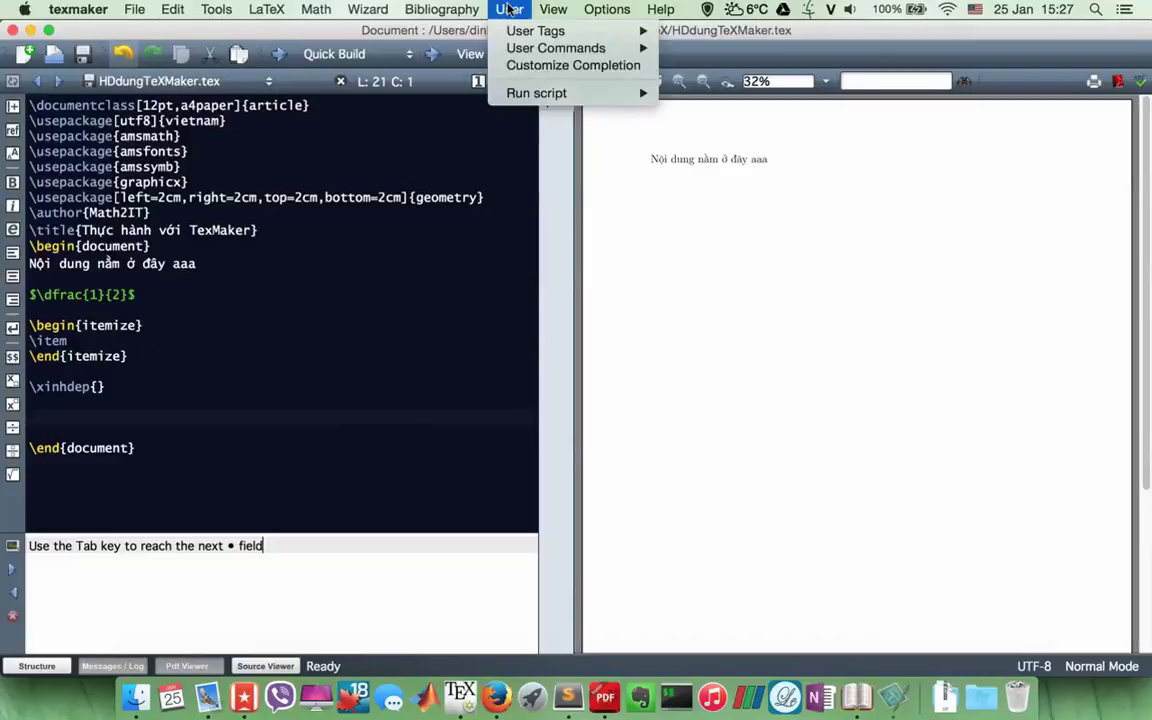
mouse_move(517, 97)
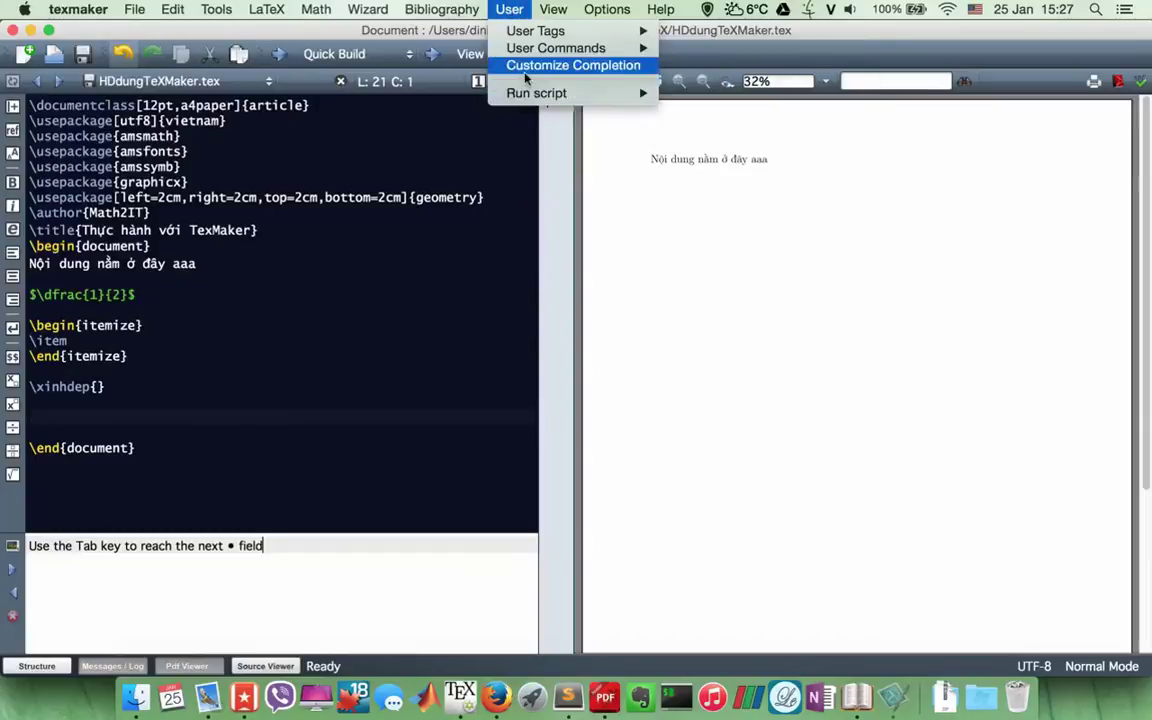
click(526, 70)
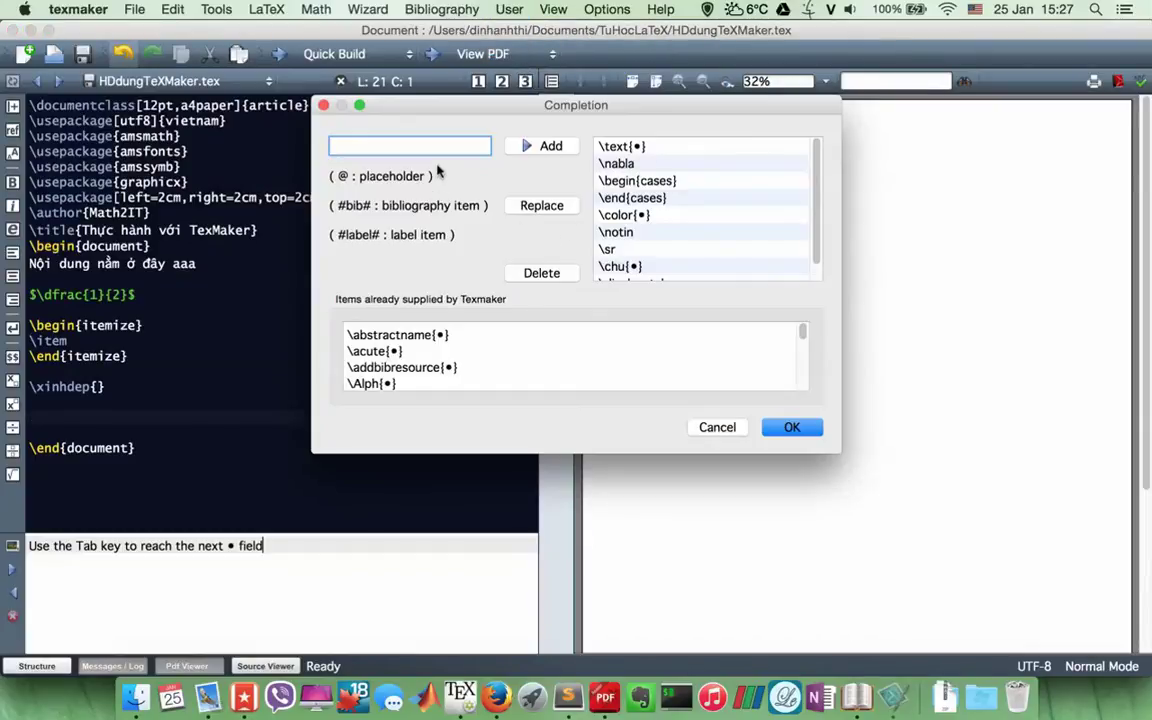
- Look through the custom completion items and the items already supplied by Texmaker
scroll(679, 185, down, 1)
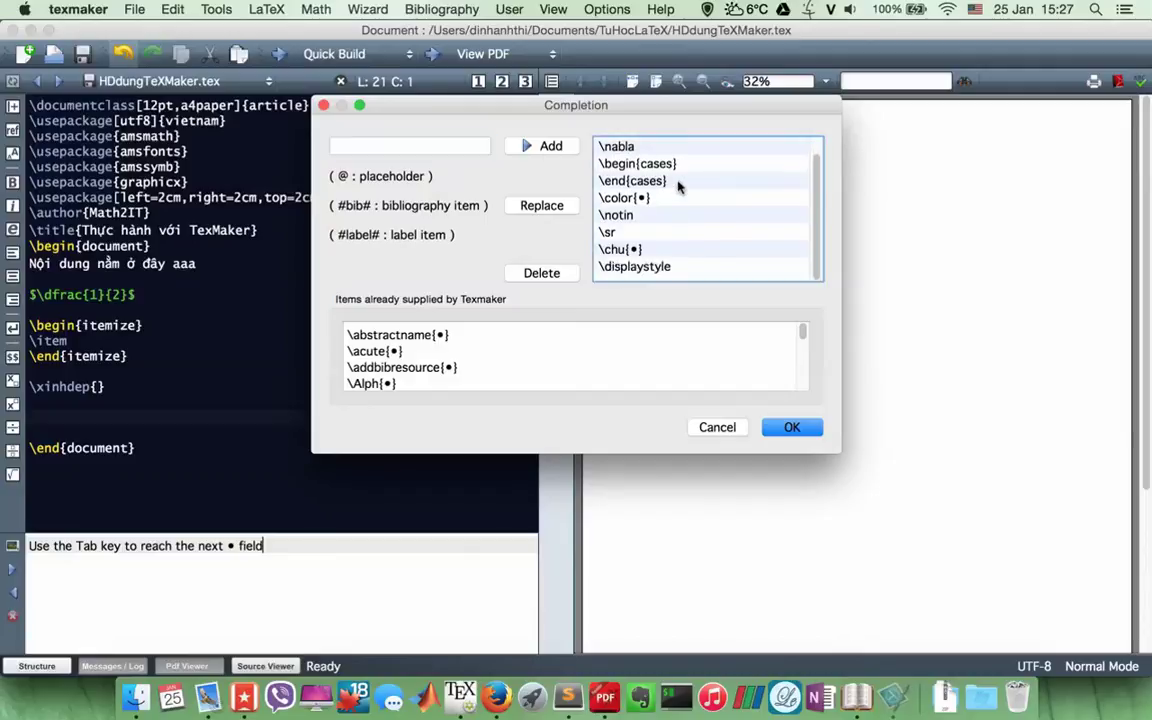
scroll(643, 198, up, 1)
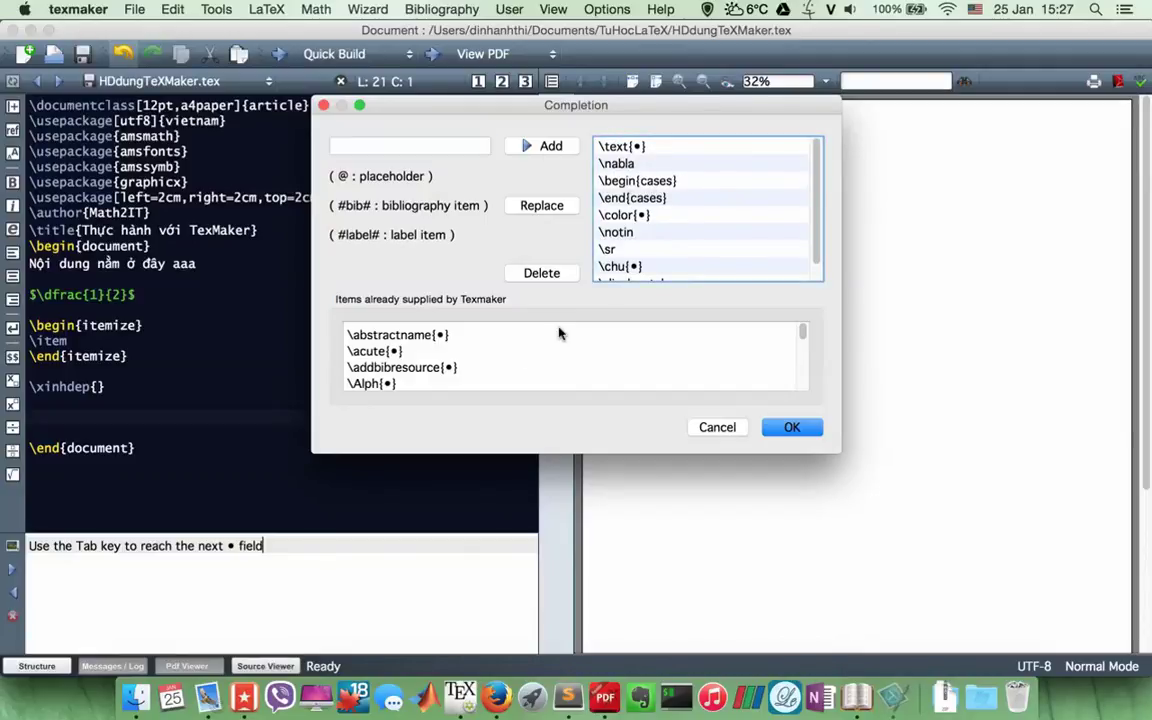
scroll(418, 362, down, 4)
scroll(418, 362, down, 12)
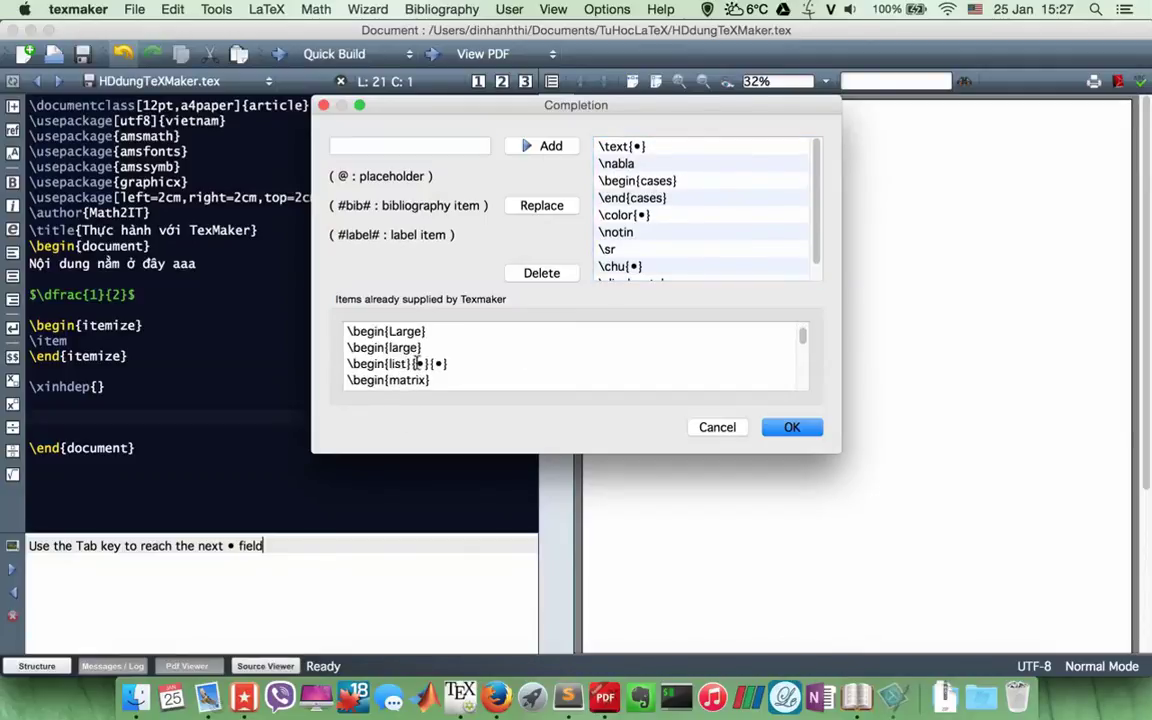
scroll(418, 362, up, 4)
scroll(418, 362, up, 10)
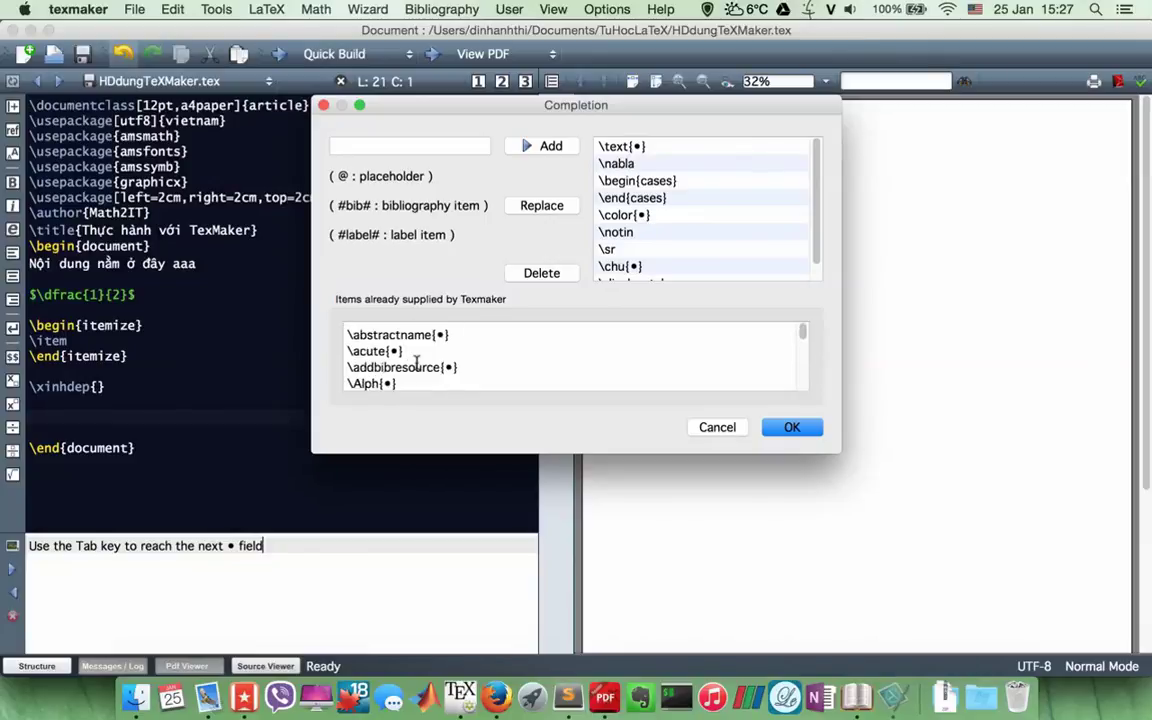
- Enter \xinhdep{ as the beginning of a new custom completion item
click(442, 143)
text(\xinhdep)
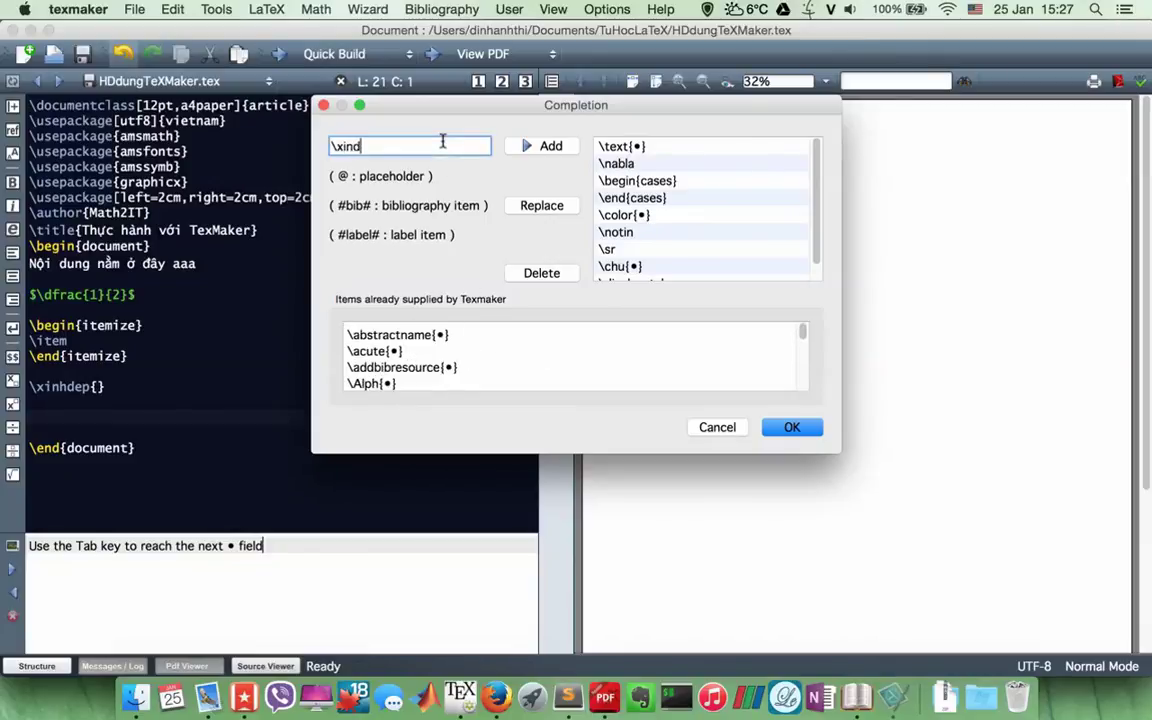
key(BackSpace)
key(BackSpace)
key(BackSpace)
key(BackSpace)
text(hdep)
- Copy the •} placeholder ending from \abstractname, append it to the new entry and add \xinhdep{•} to the custom completions
drag(434, 335, 461, 334)
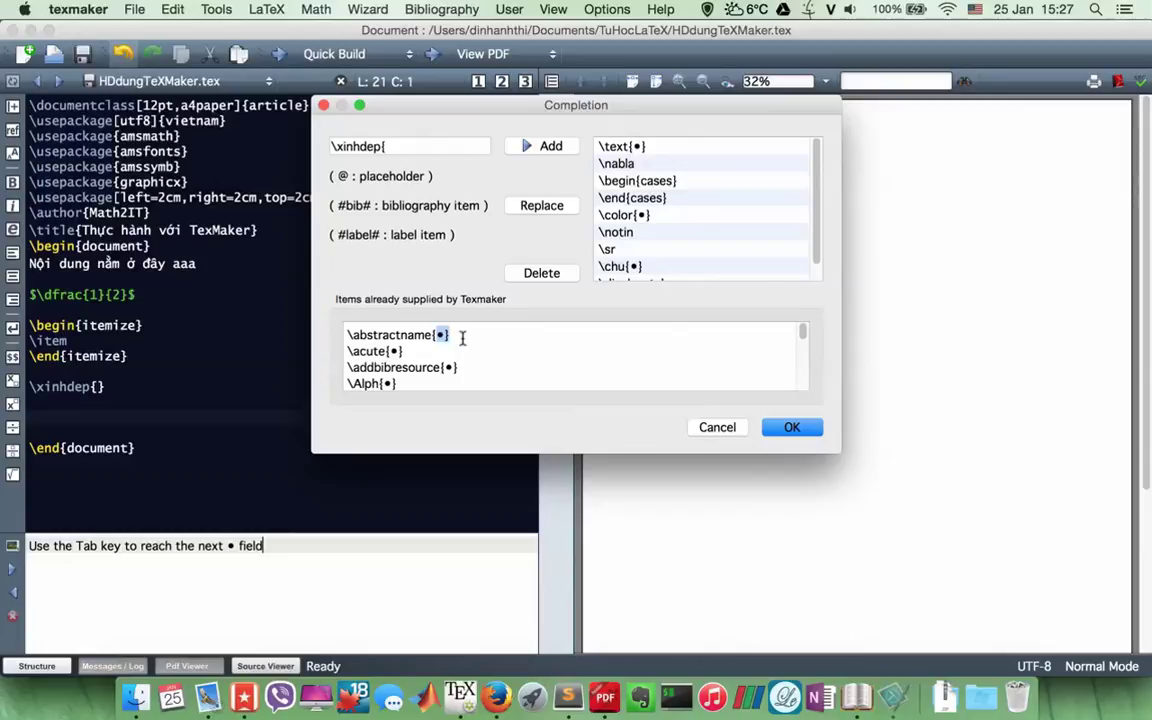
right_click(441, 337)
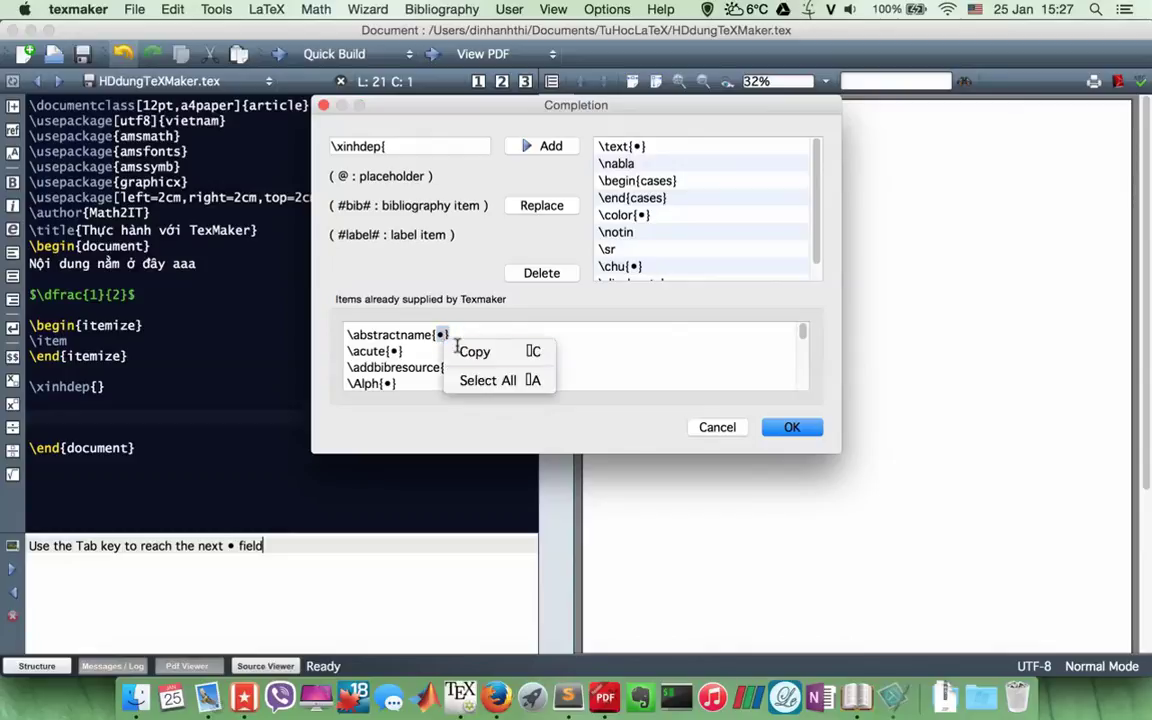
click(470, 349)
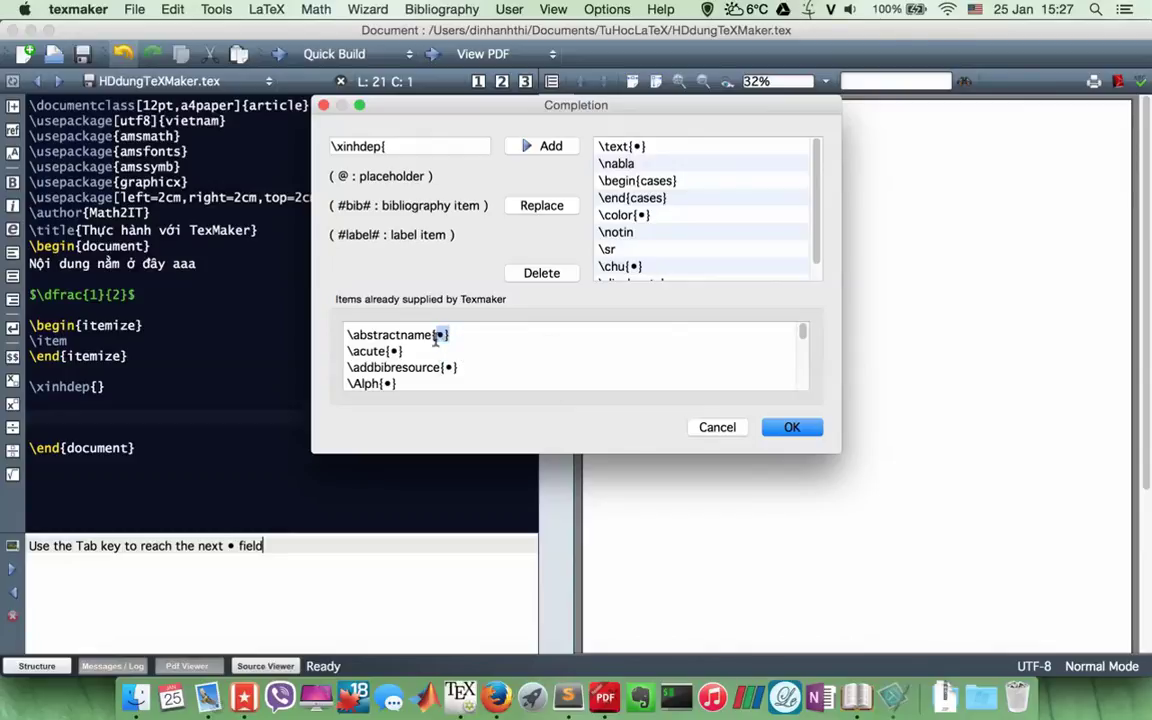
right_click(404, 149)
click(446, 254)
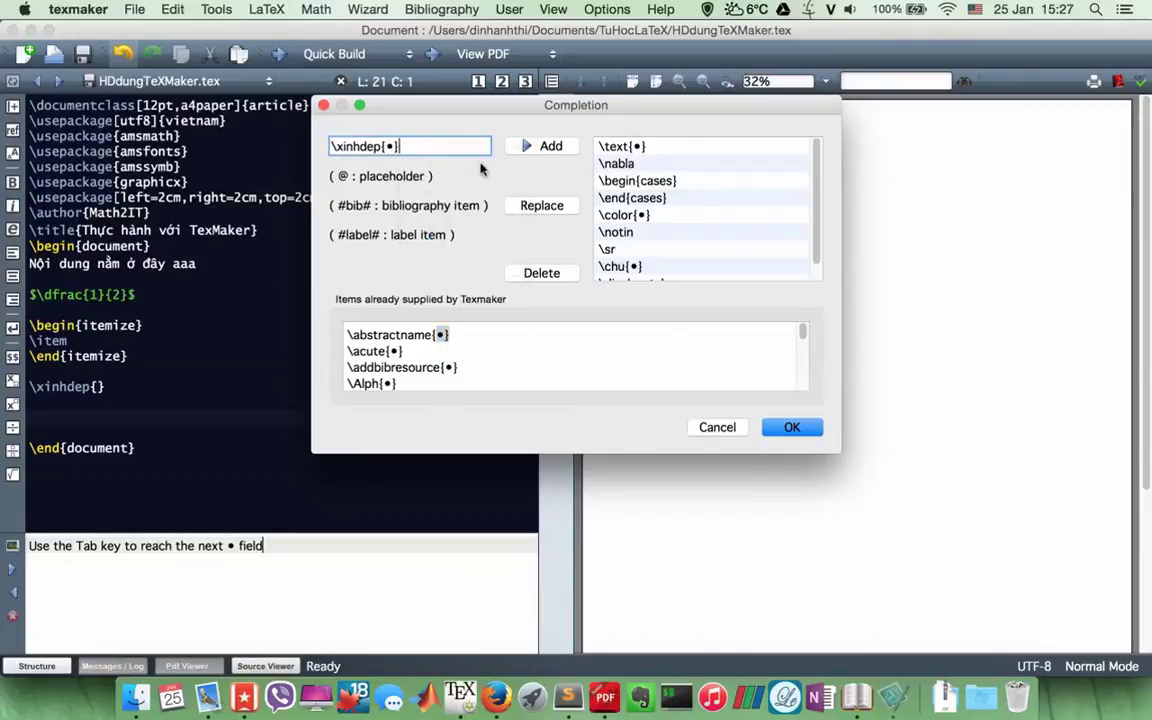
click(543, 148)
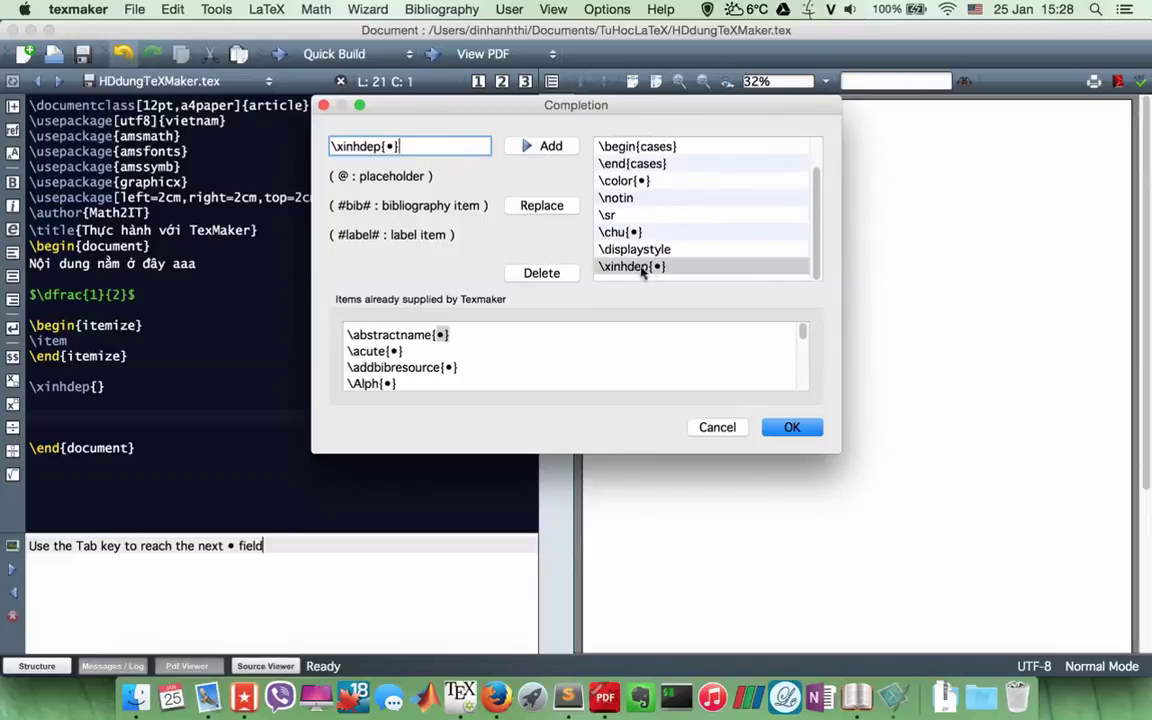
- Replace the custom completion item \chu{•} with \chu2{•}
click(637, 233)
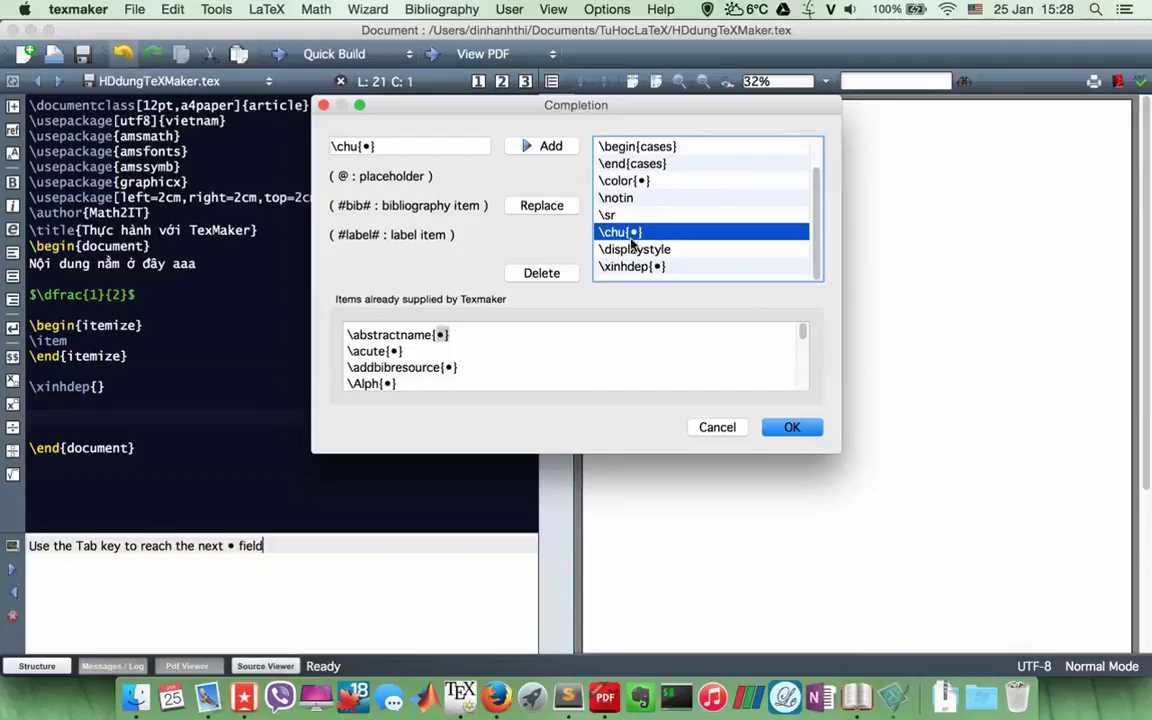
click(356, 146)
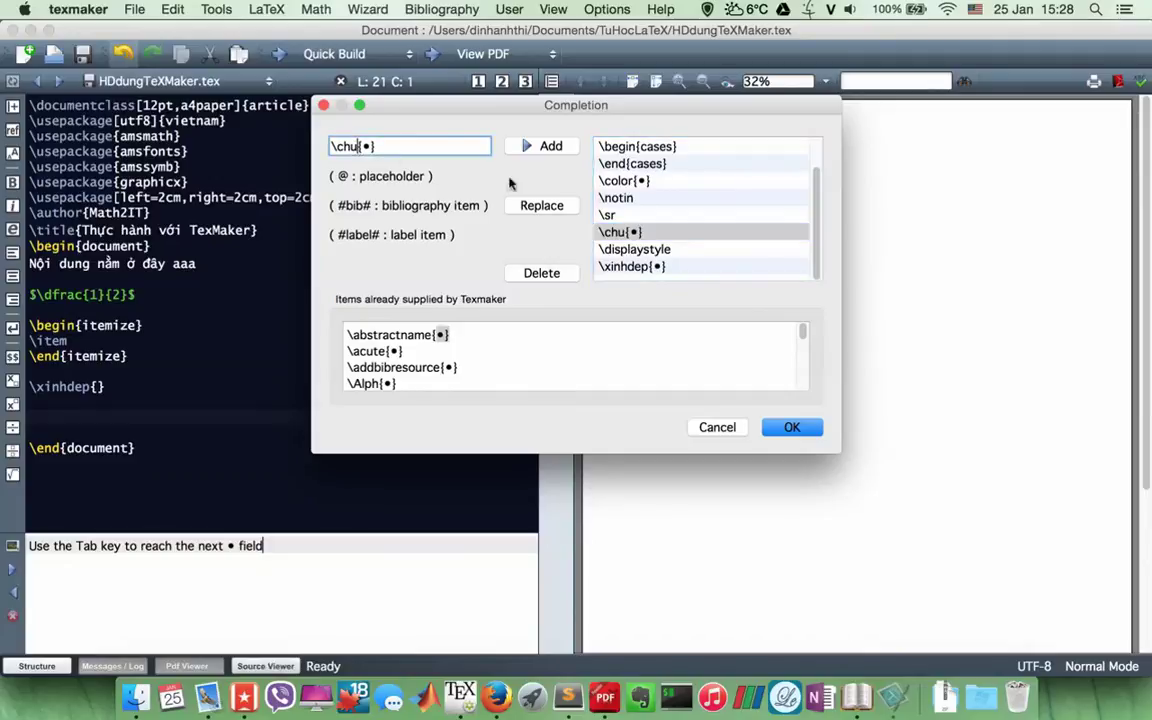
key(Tab)
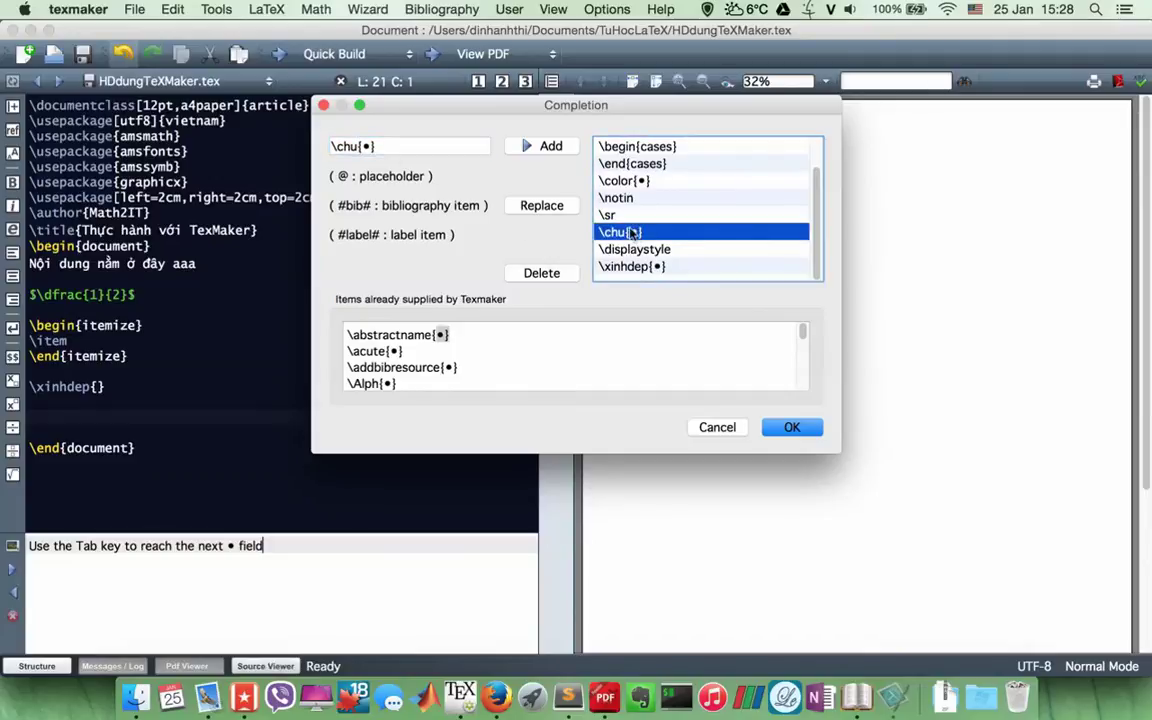
click(356, 146)
text(2)
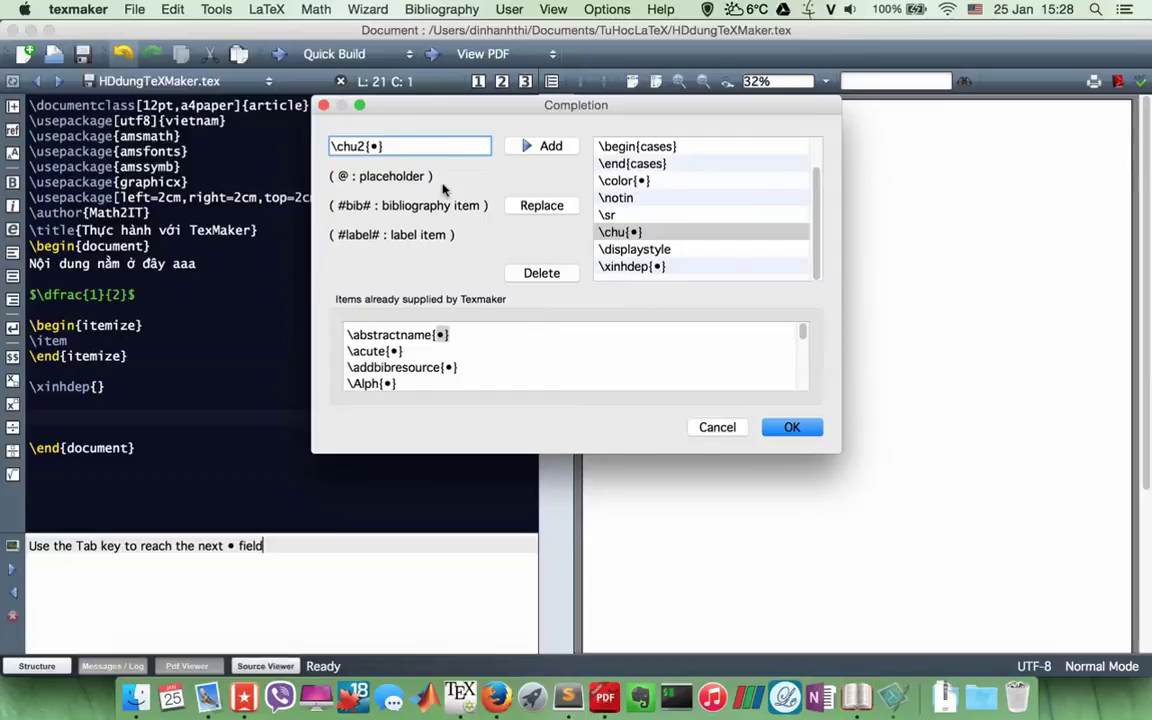
click(545, 207)
- Change the custom completion item \chu2{•} back to \chu{•}
click(628, 231)
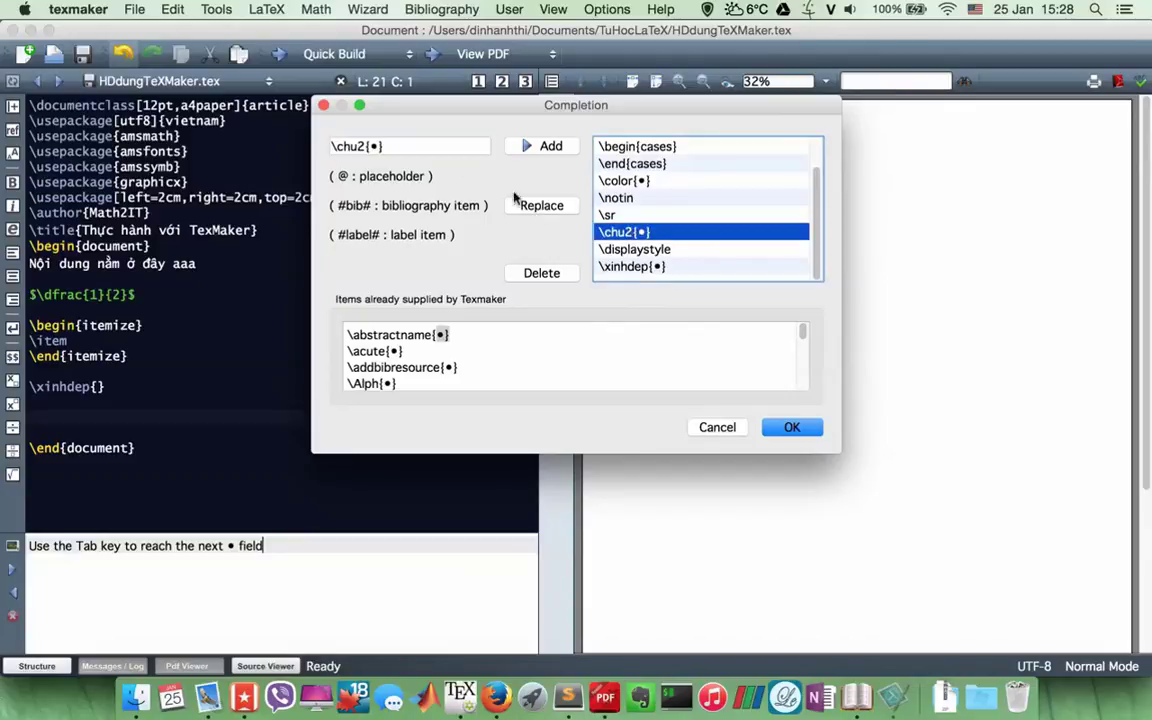
click(364, 146)
key(BackSpace)
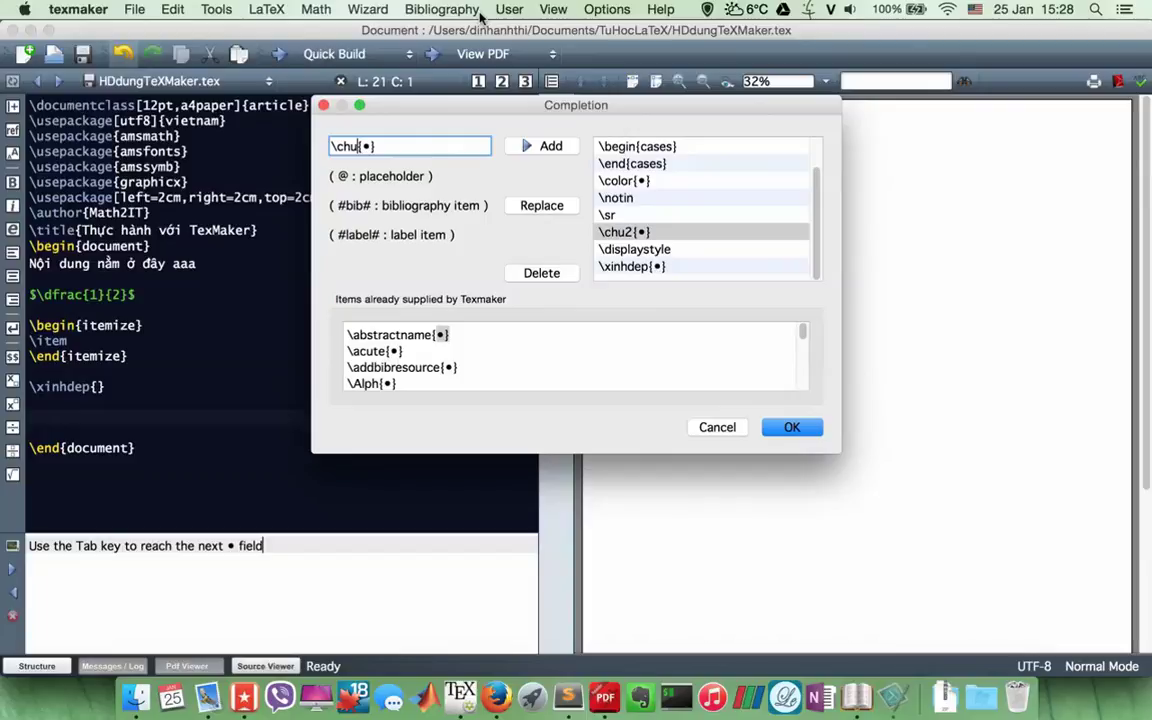
click(541, 206)
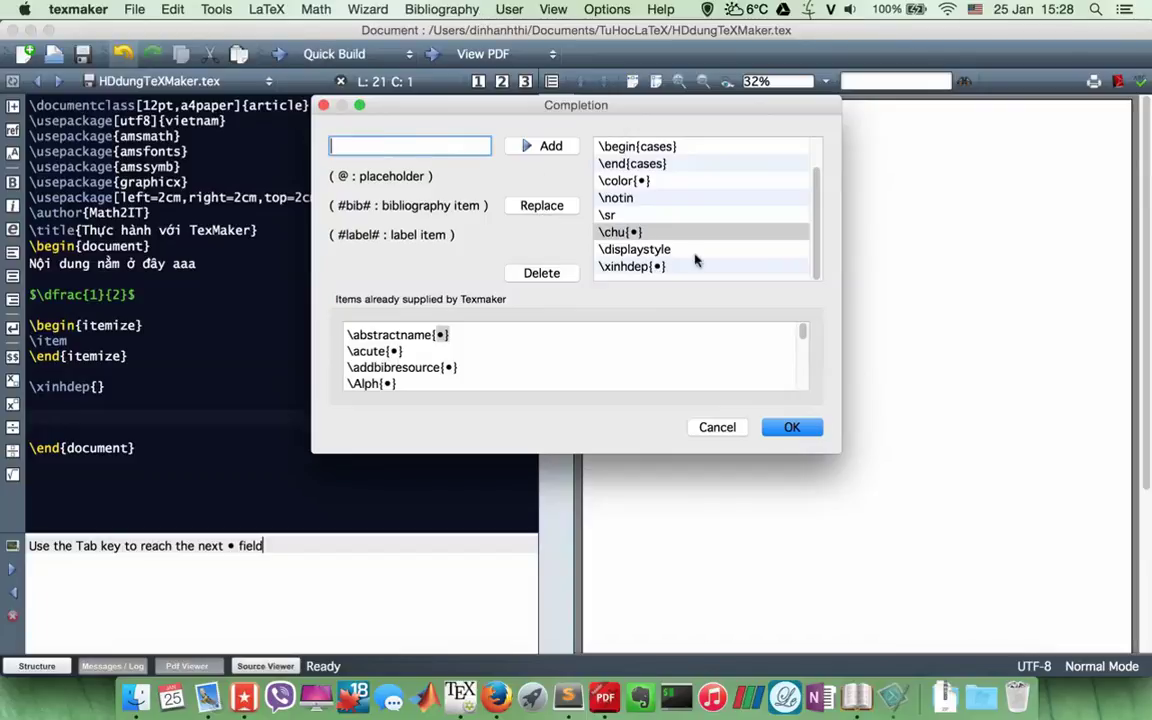
- Confirm the custom completion list and insert \xinhdep{•} from the suggestions two lines below \xinhdep{}
click(665, 267)
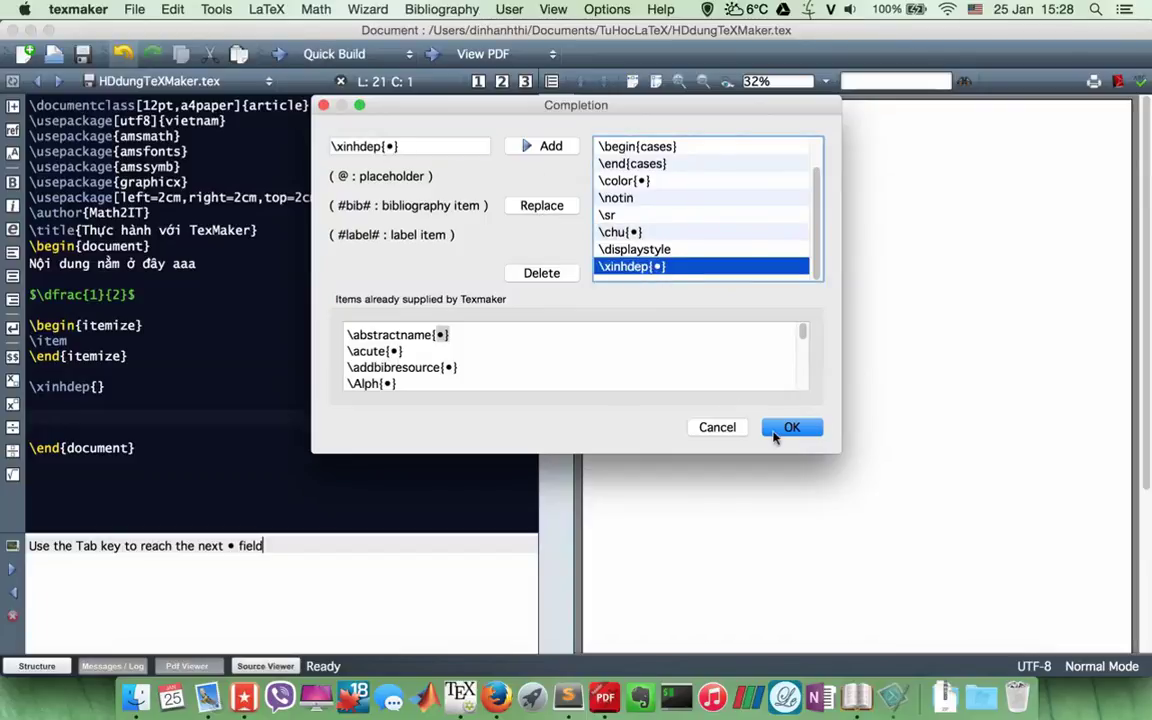
click(775, 430)
text(\)
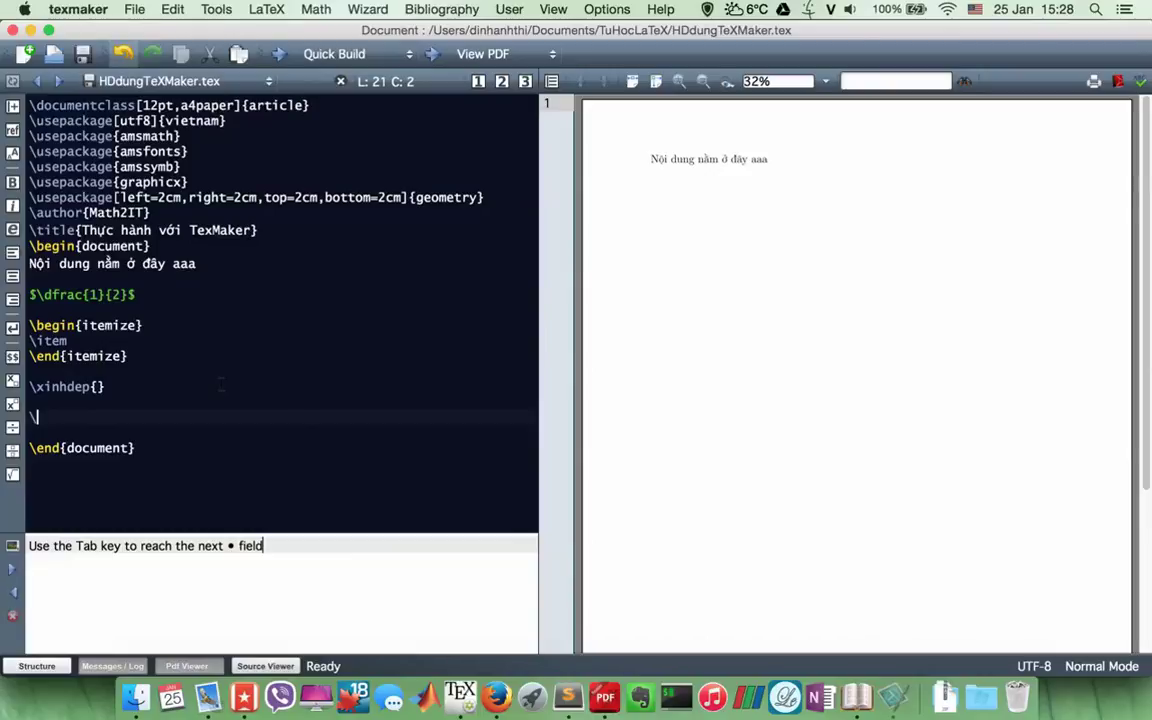
text(xi)
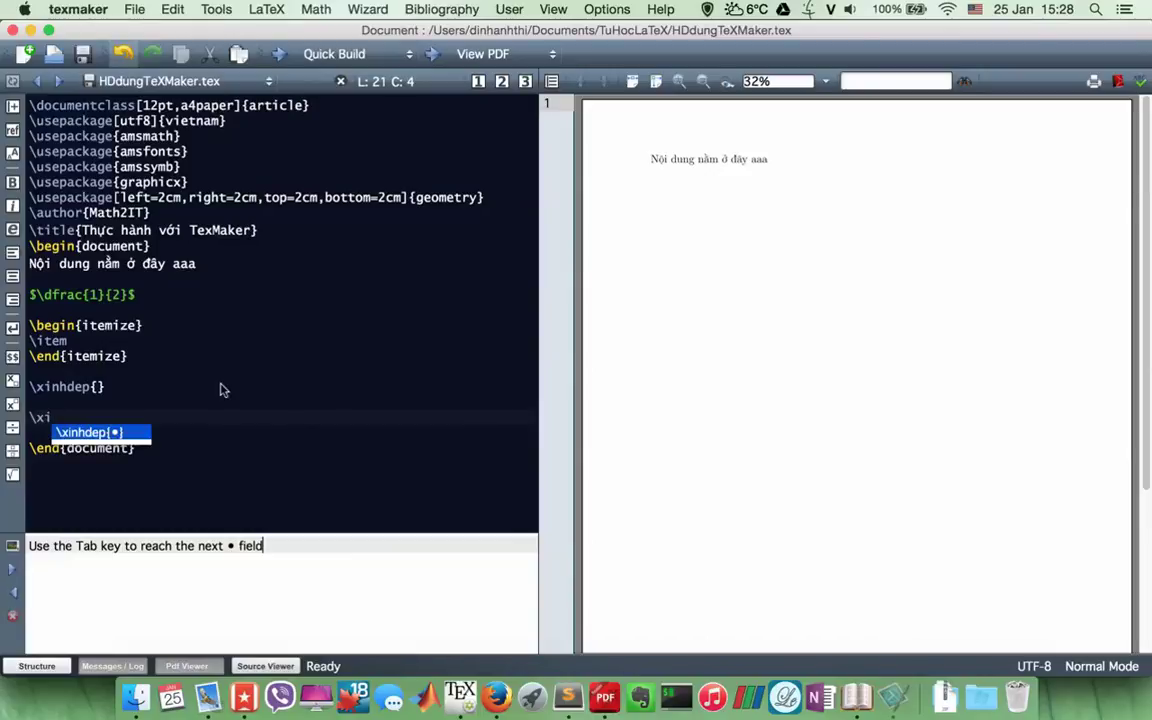
key(Return)
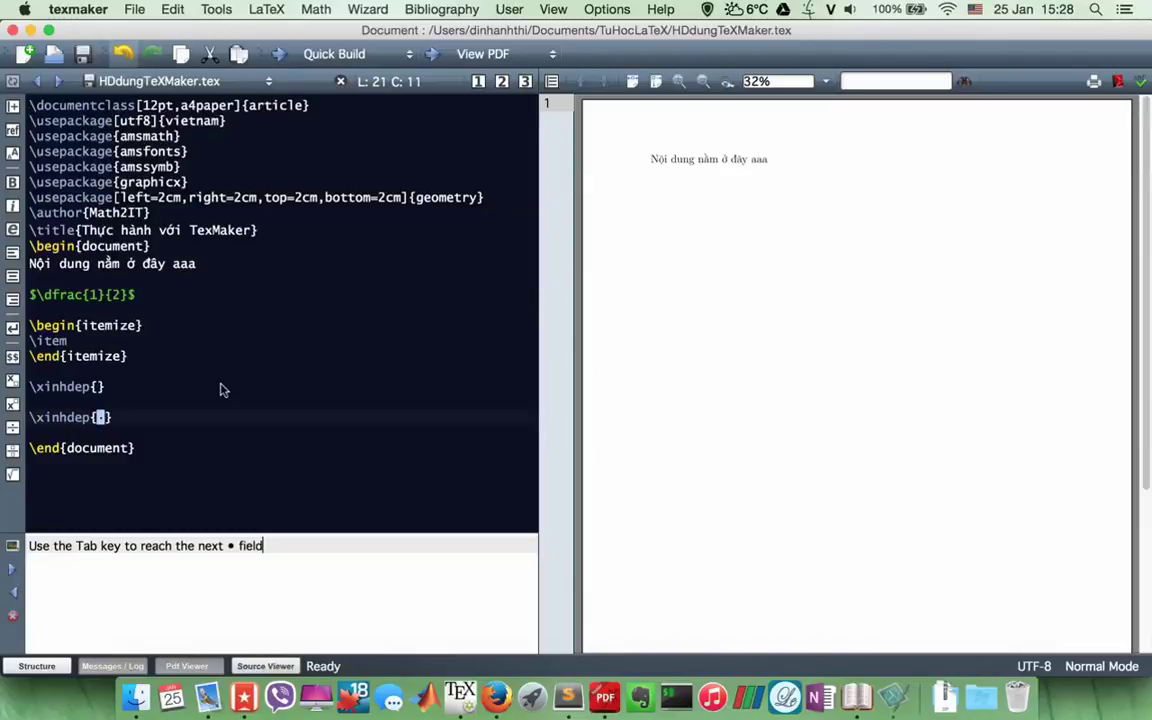
- Delete both \xinhdep lines and their surrounding blank lines below the itemize environment
key(Left)
key(End)
key(Return)
key(Return)
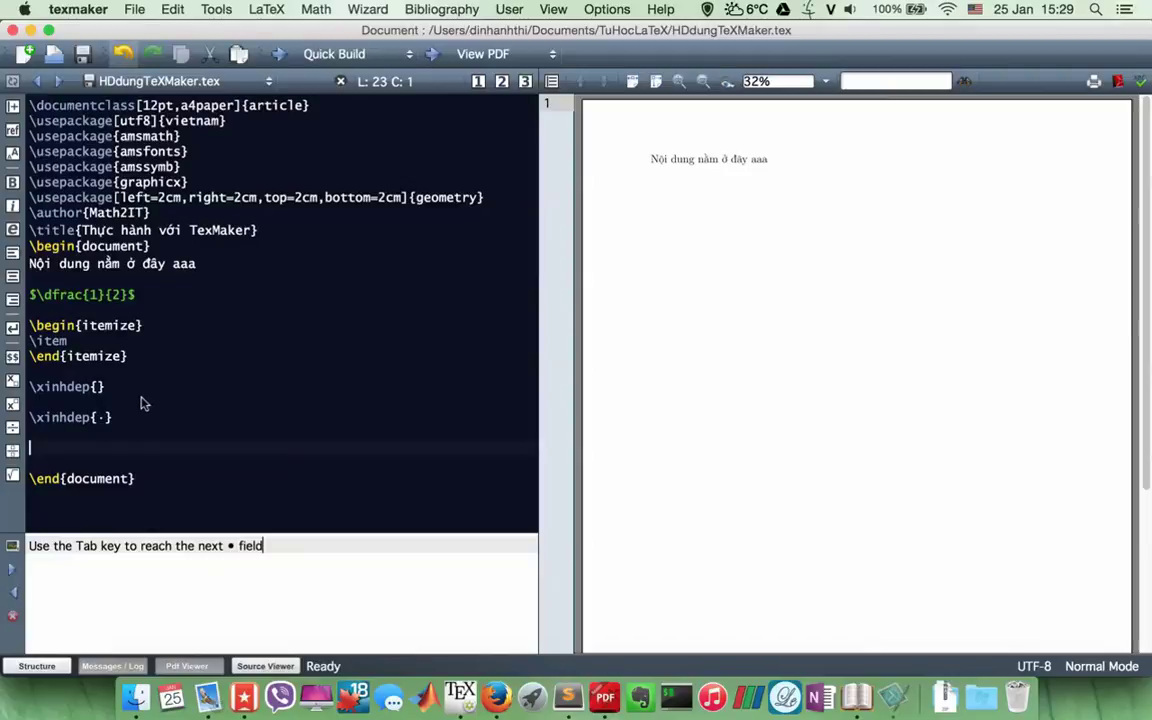
key(shift+Up)
key(shift+Up)
key(shift+Up)
key(shift+Up)
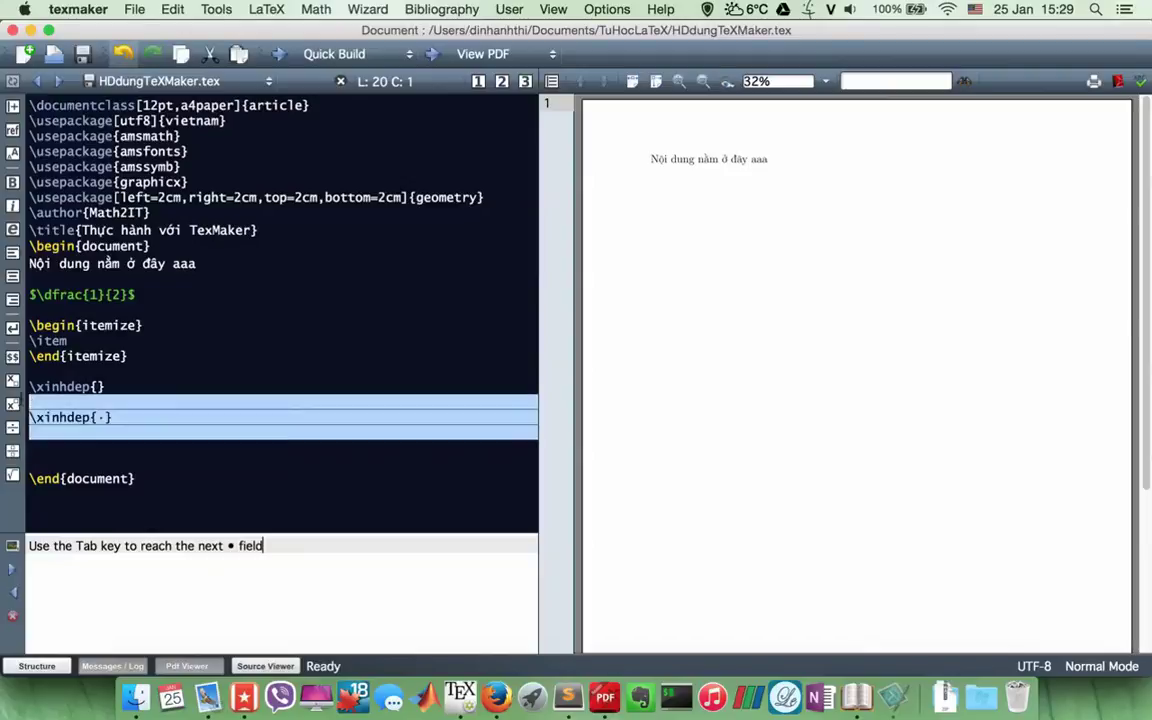
key(BackSpace)
key(BackSpace)
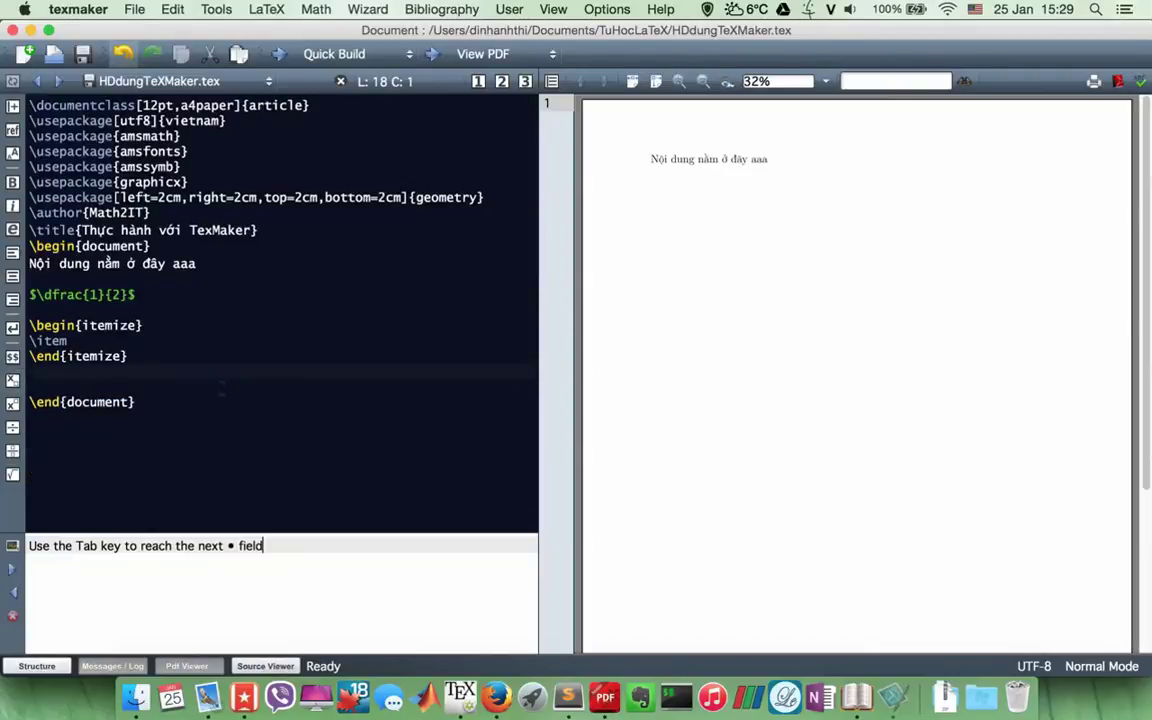
- Switch to Firefox to check the blog post's list of tutorial topics, and return to Texmaker
click(496, 697)
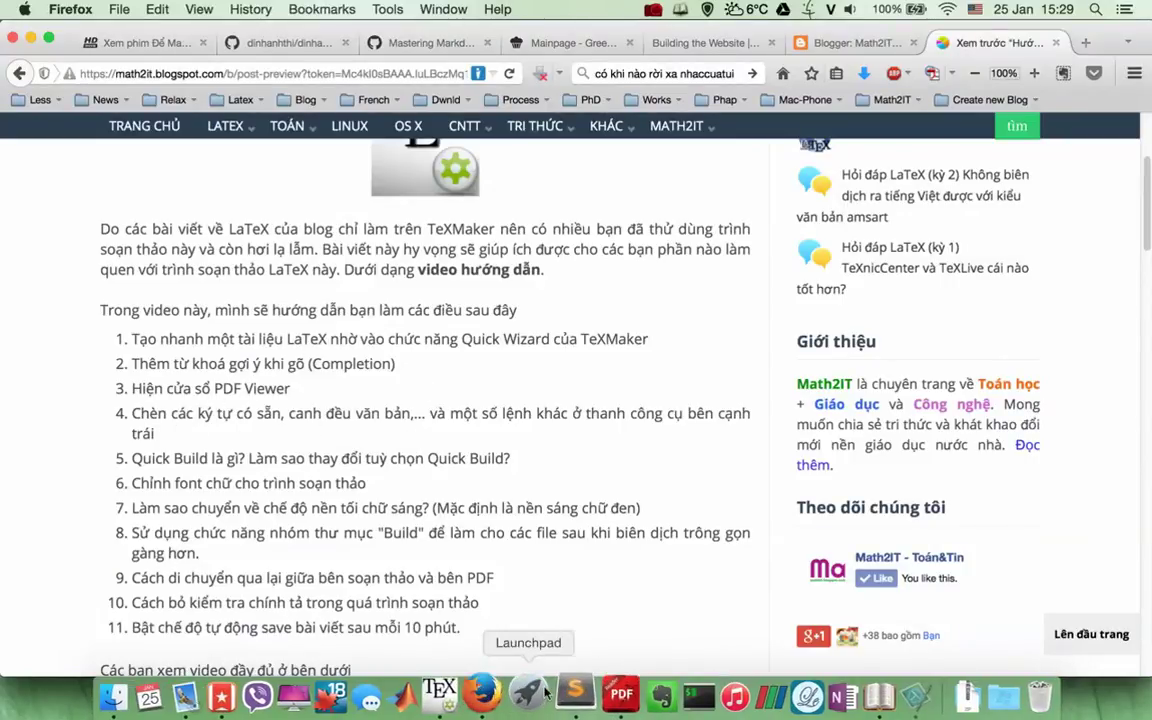
click(456, 684)
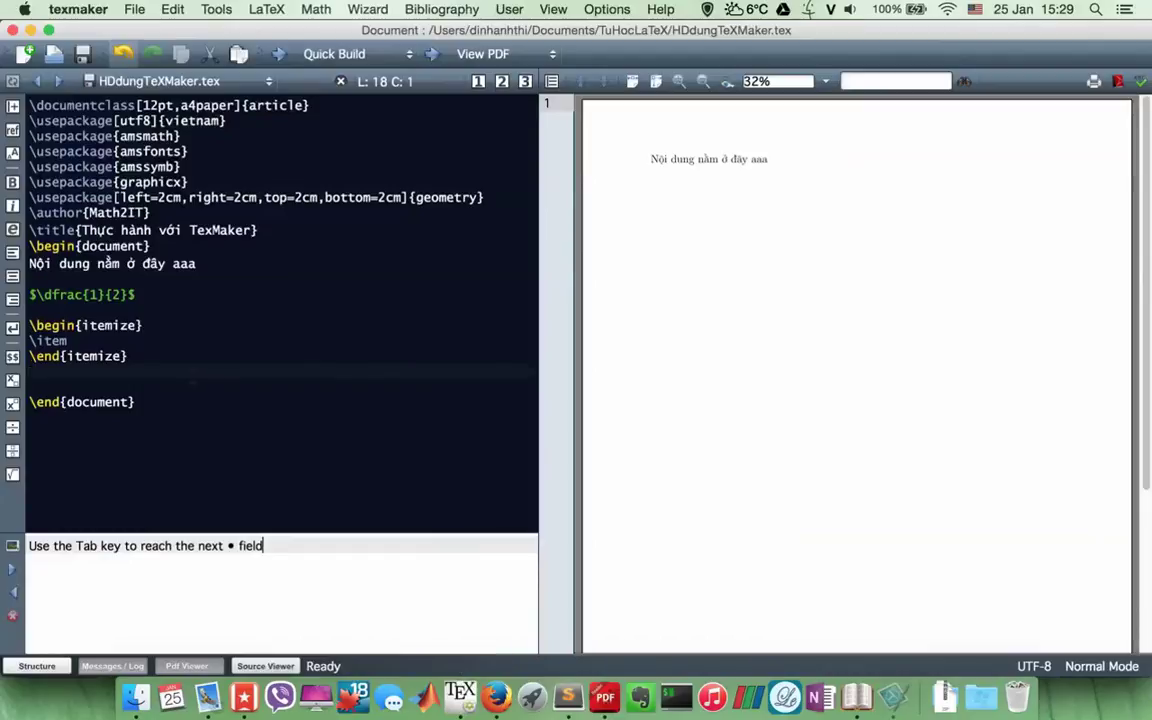
- Add inline math delimiters after \item and insert a \sqrt{} square root between them
click(68, 340)
text($$)
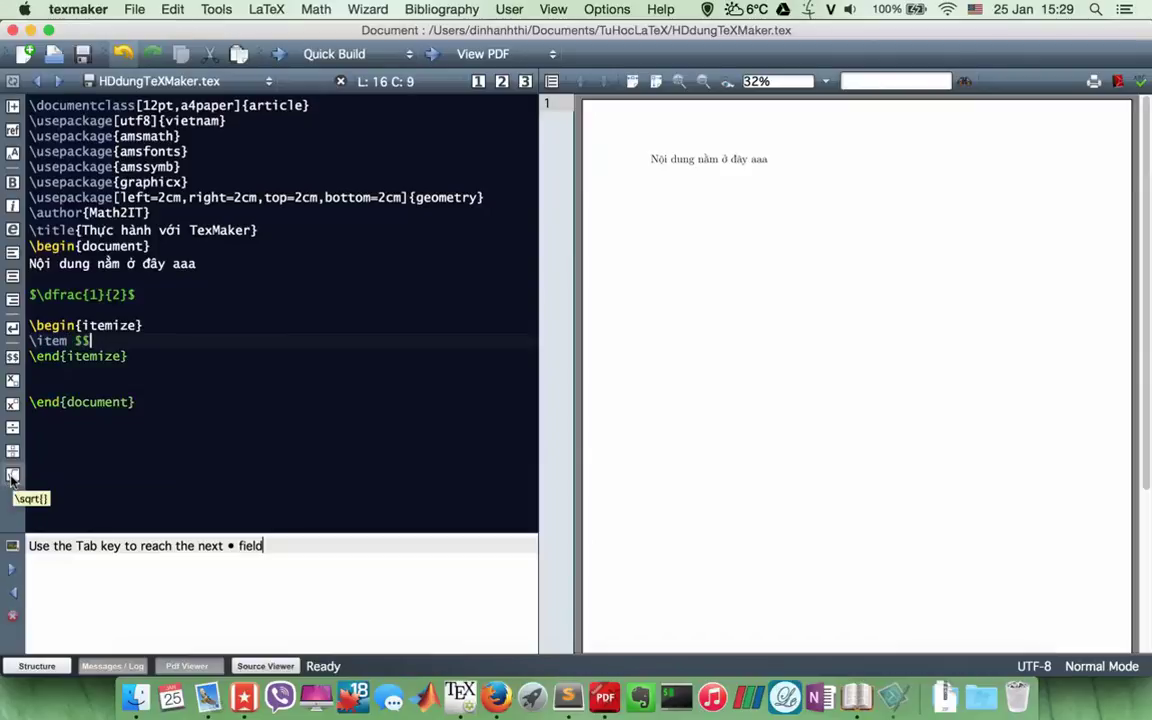
key(Left)
click(12, 477)
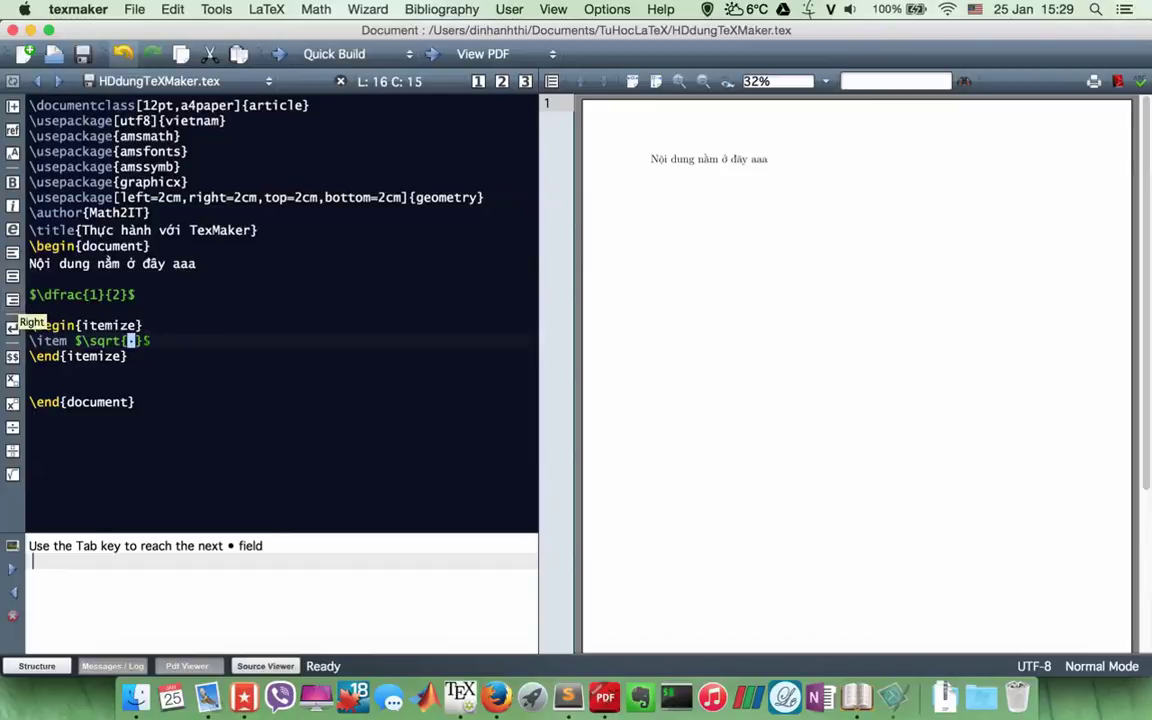
- Replace the itemize environment with the sample text fsdfsdfsdfsdf and wrap it in a flushright environment
drag(30, 372, 29, 325)
text(fsdfsdfsdfsdf)
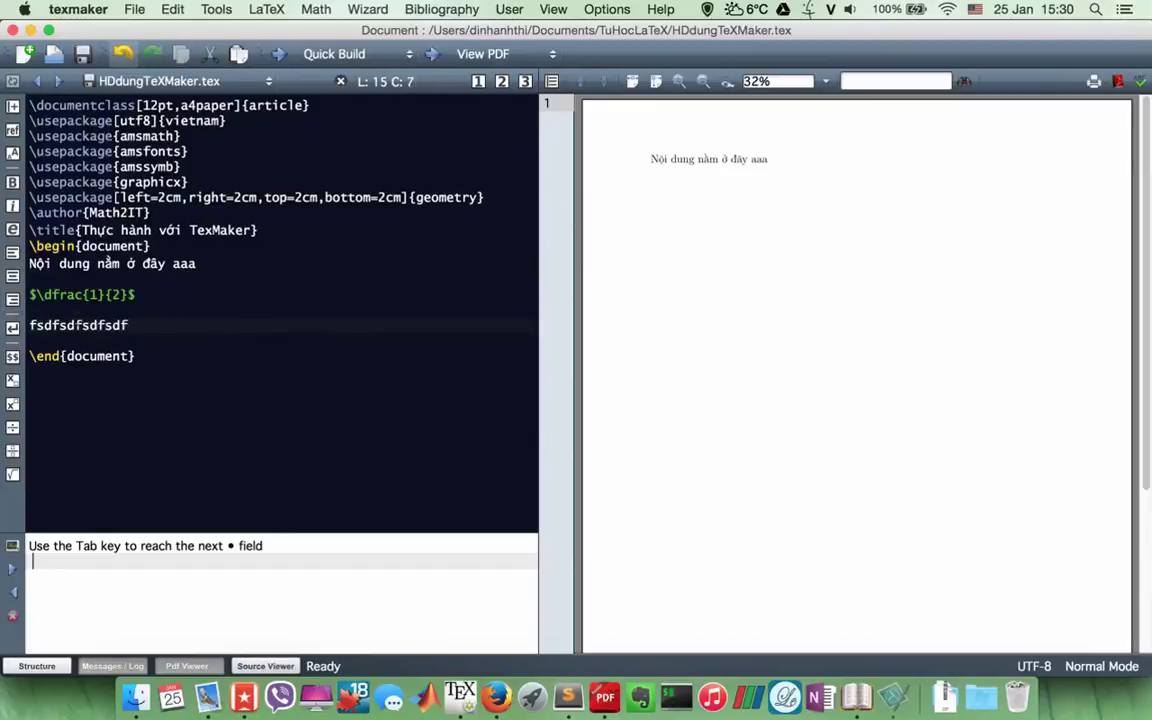
double_click(77, 325)
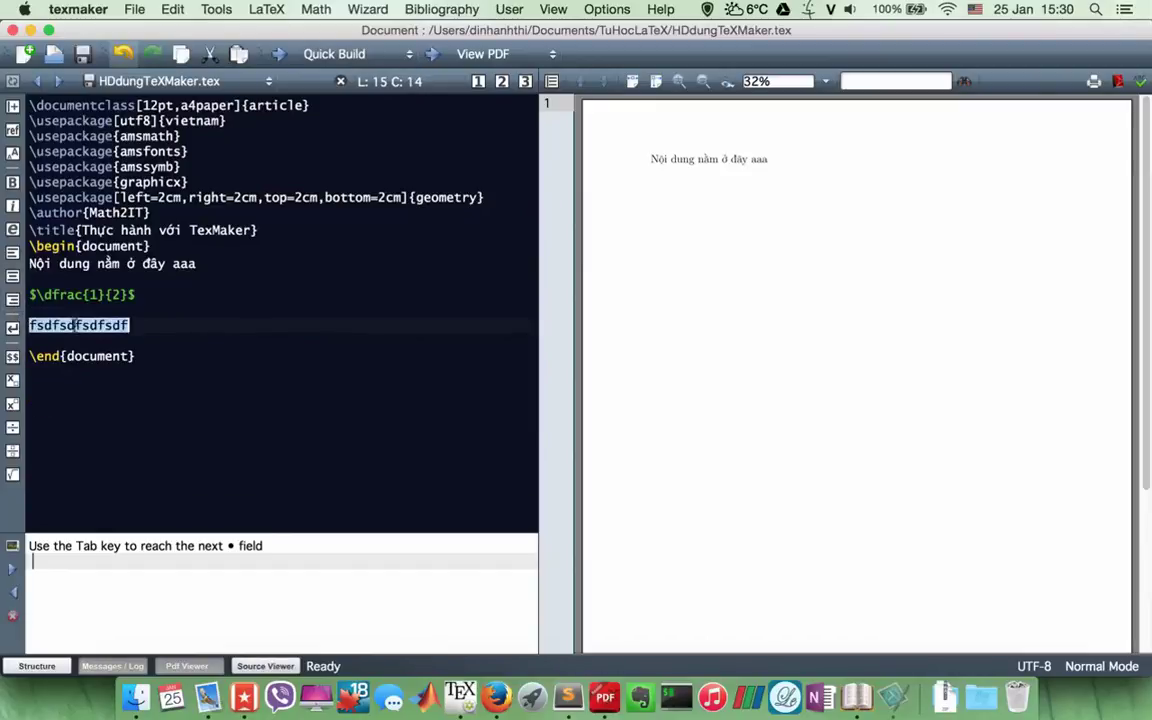
click(12, 276)
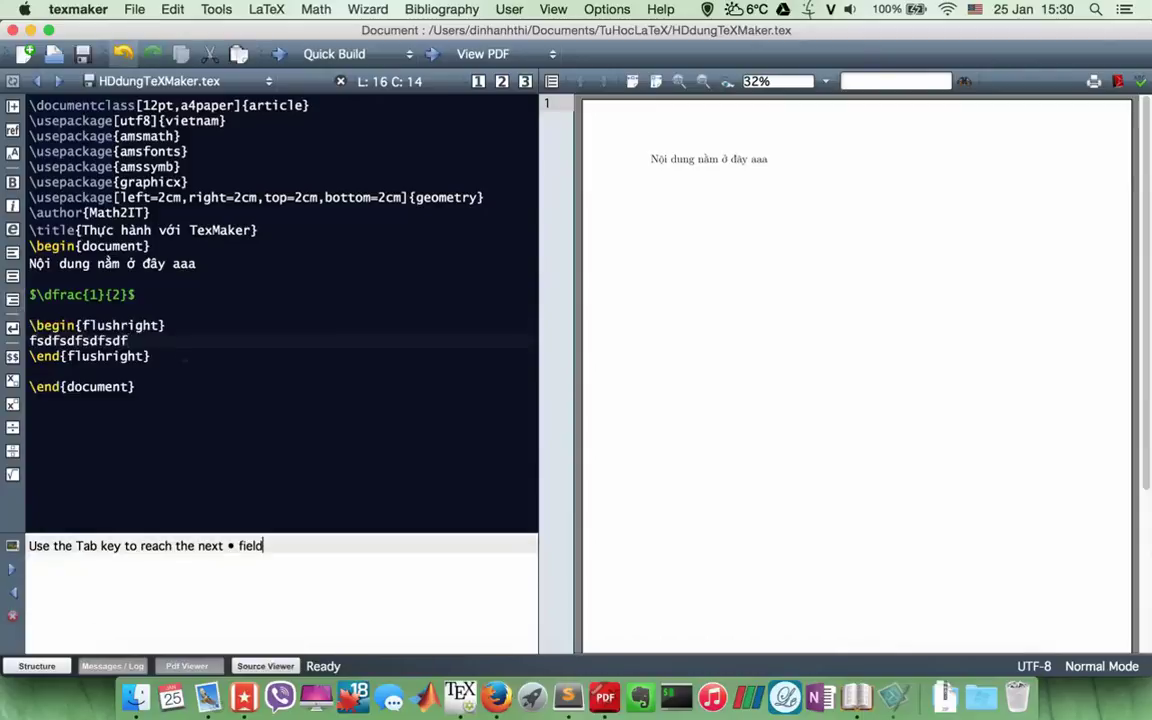
- Compile the document with Quick Build to preview the flushright text
click(150, 356)
key(F1)
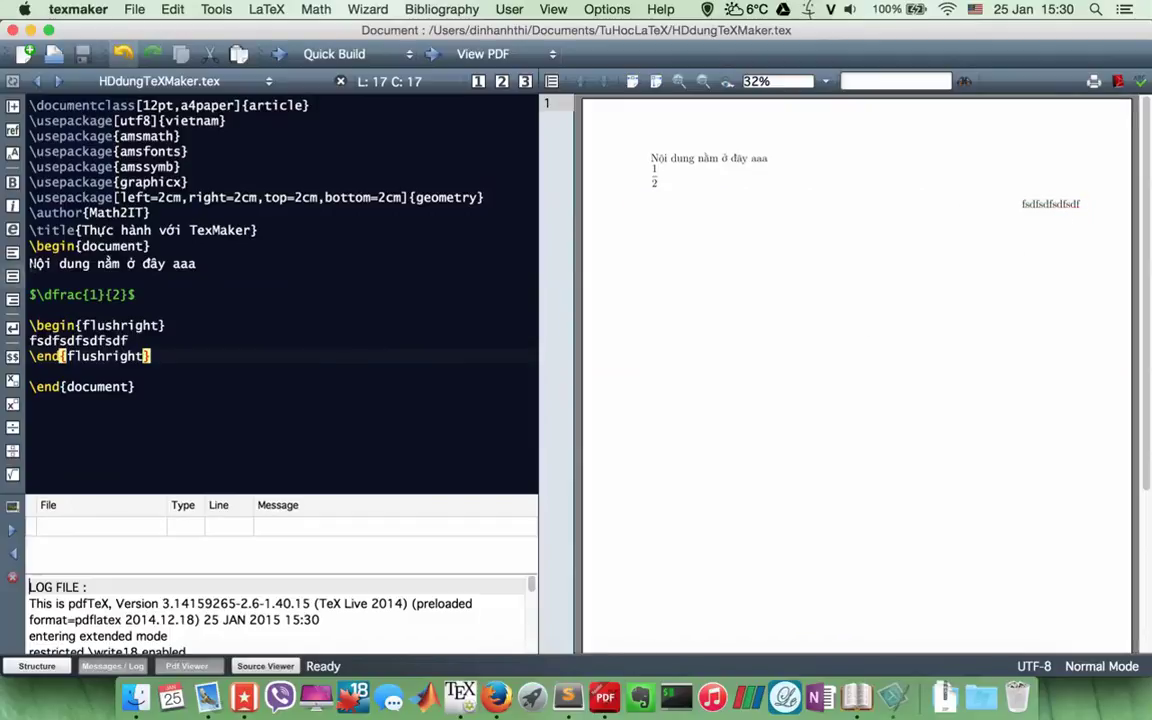
- Insert an \emph{} command after \end{flushright} and delete it again
click(10, 230)
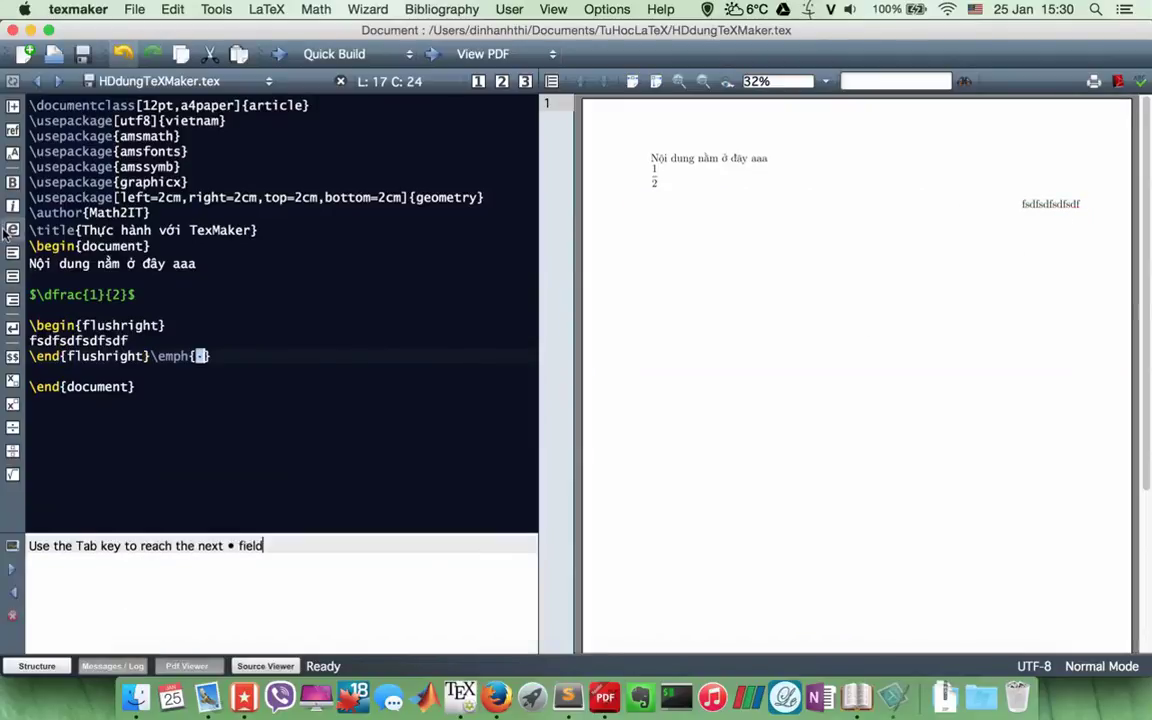
key(shift+Left)
key(shift+Left)
key(shift+Left)
key(shift+Left)
key(shift+Left)
key(shift+Left)
key(shift+Left)
key(shift+Left)
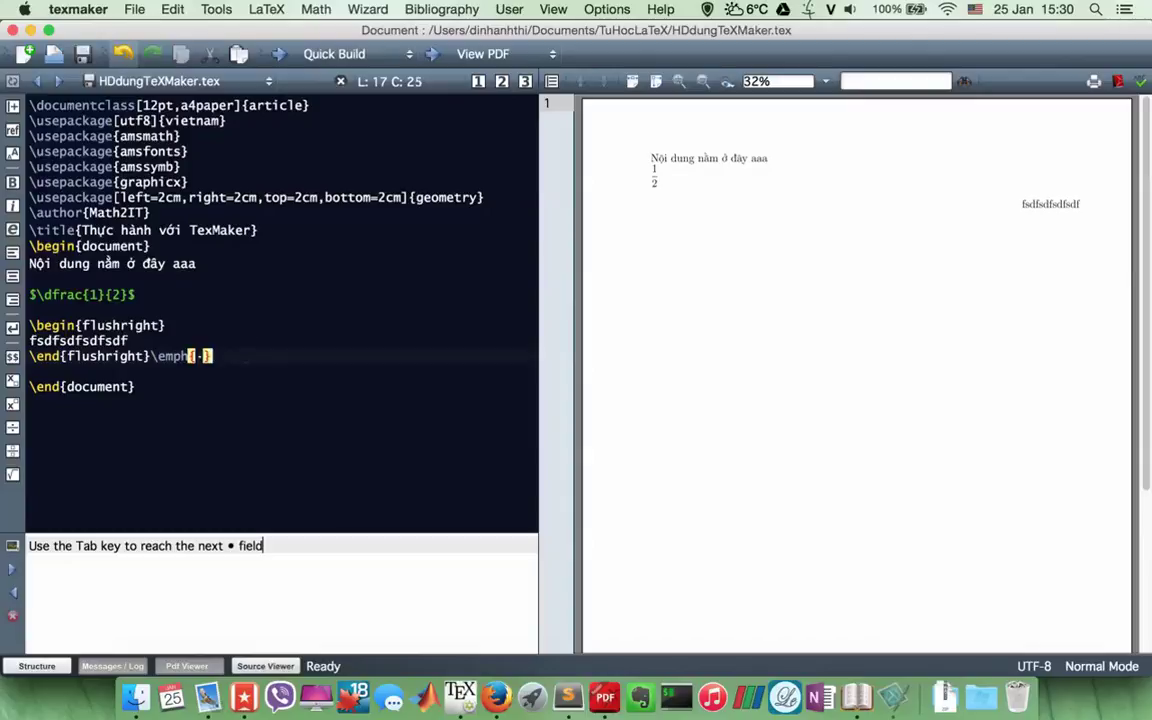
key(shift+Down)
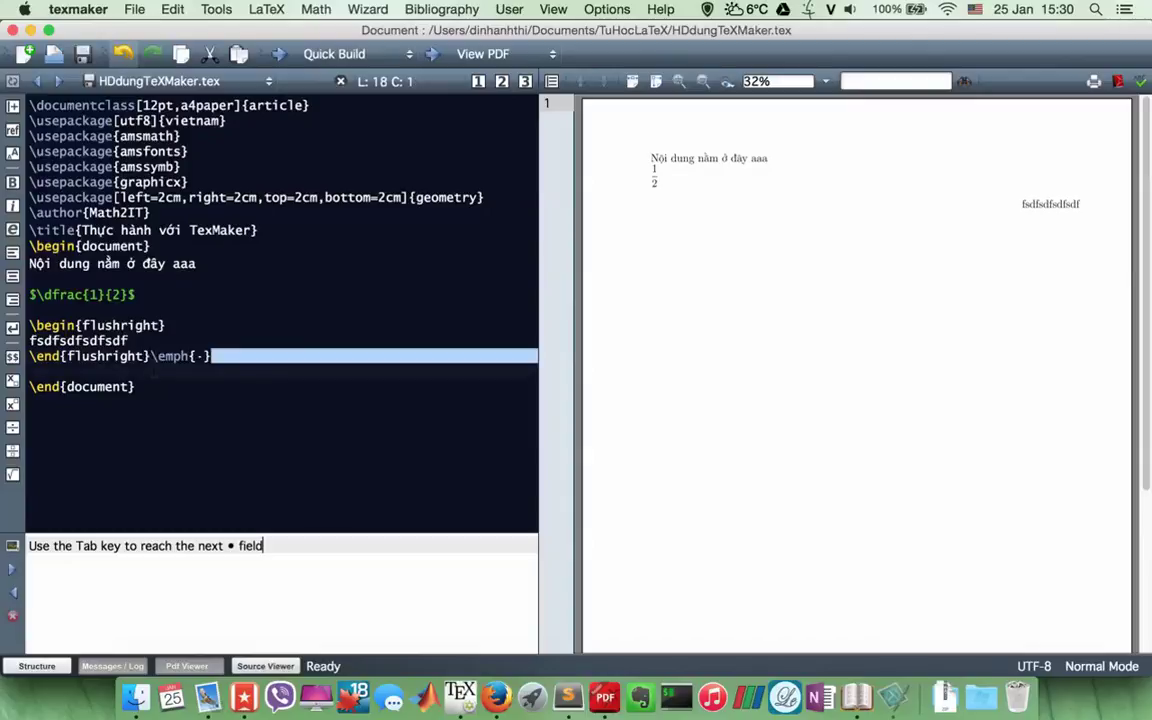
key(shift+Up)
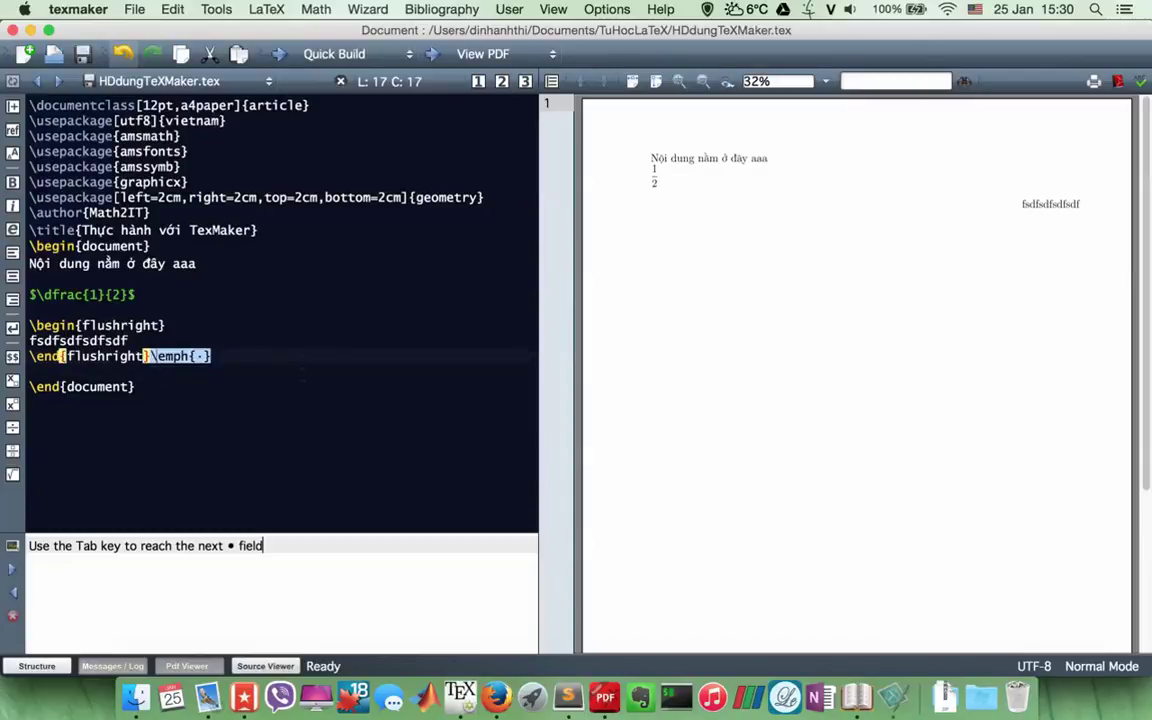
key(BackSpace)
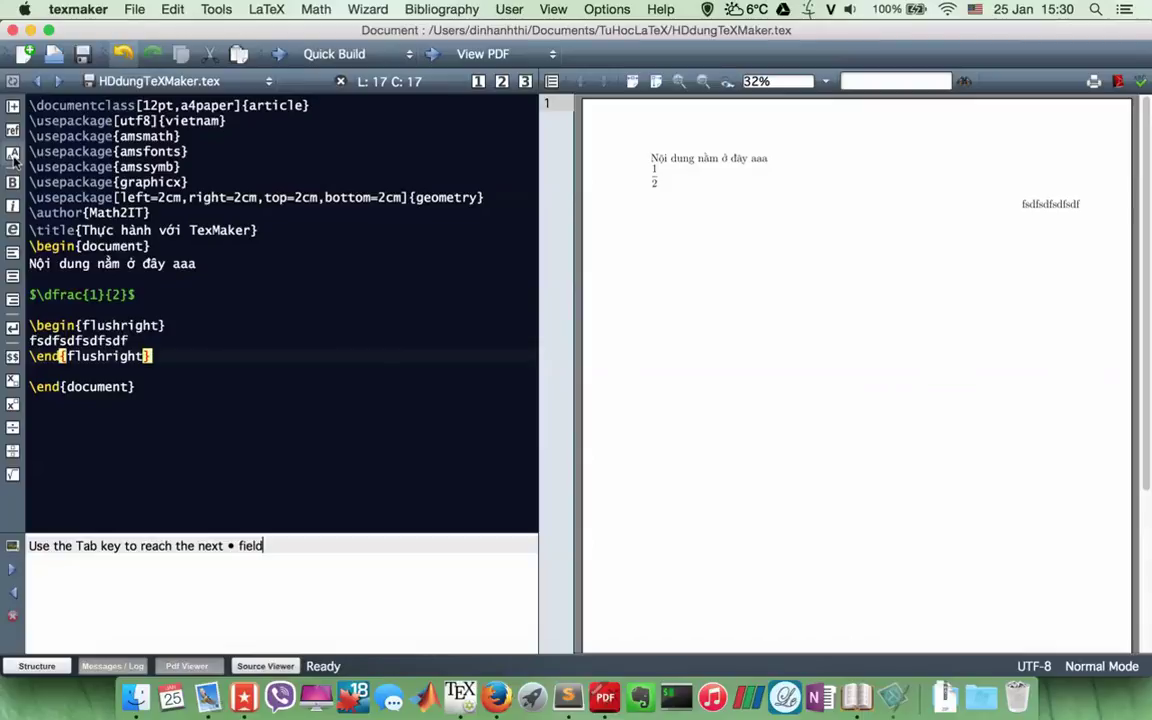
- Apply the Huge font size to fsdfsdfsdfsdf in the flushright environment and compile with Quick Build
double_click(84, 341)
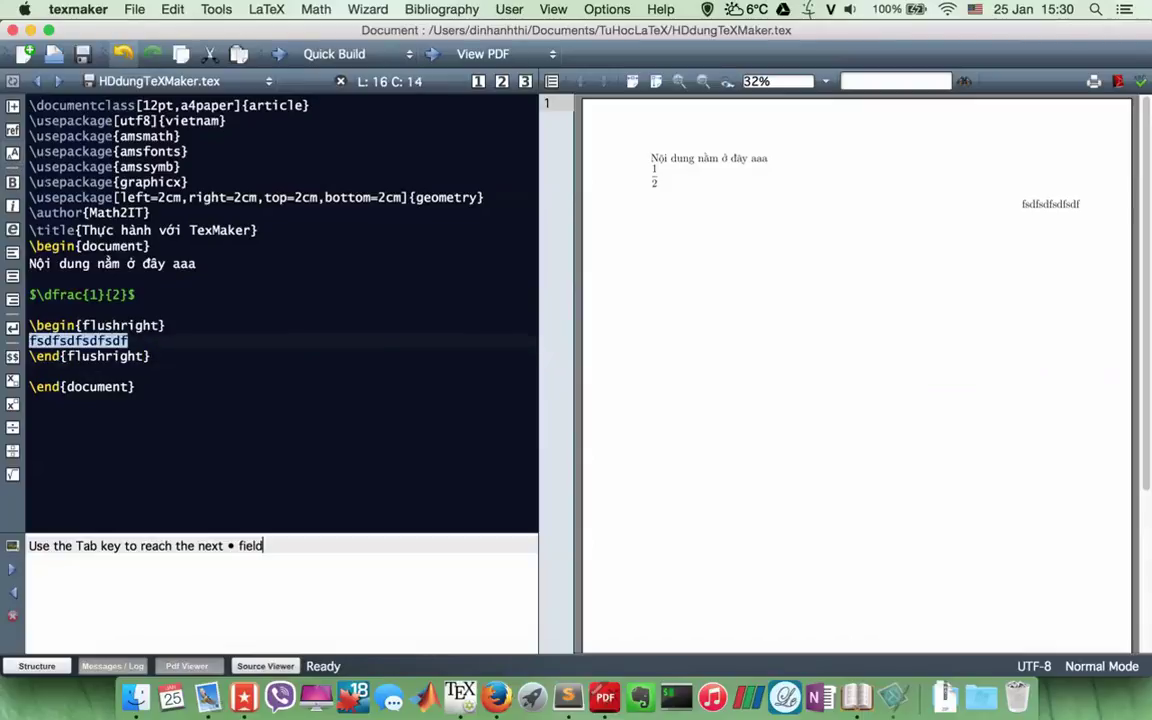
click(13, 153)
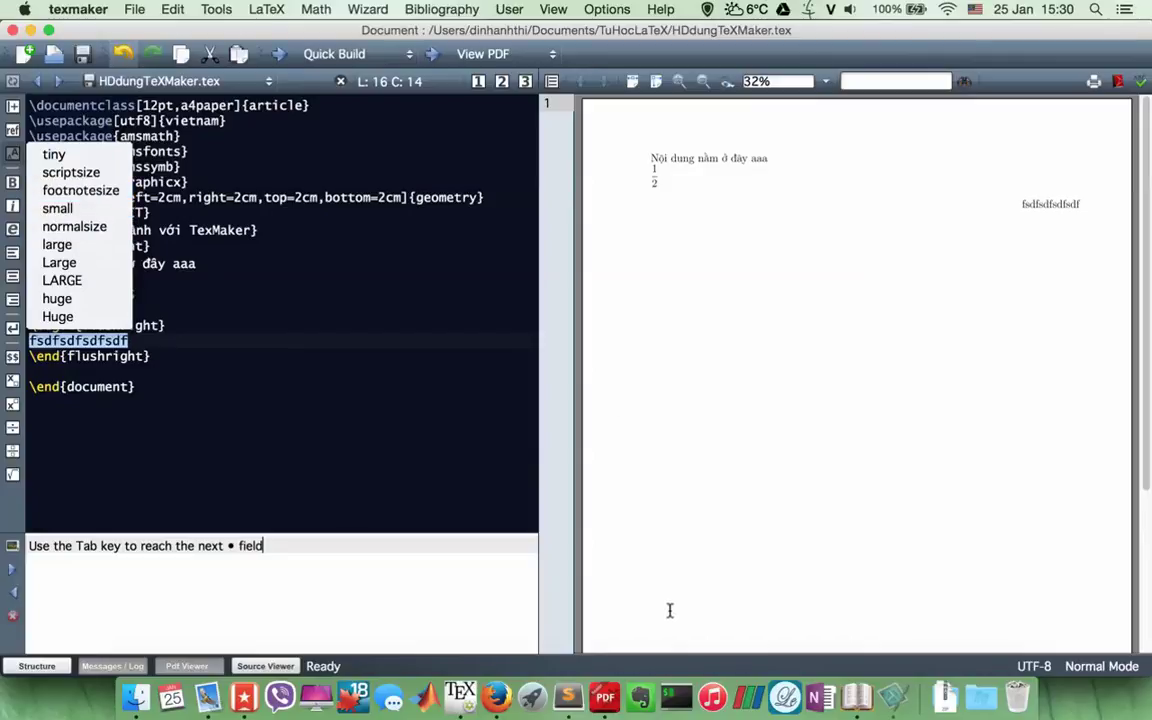
scroll(705, 540, down, 5)
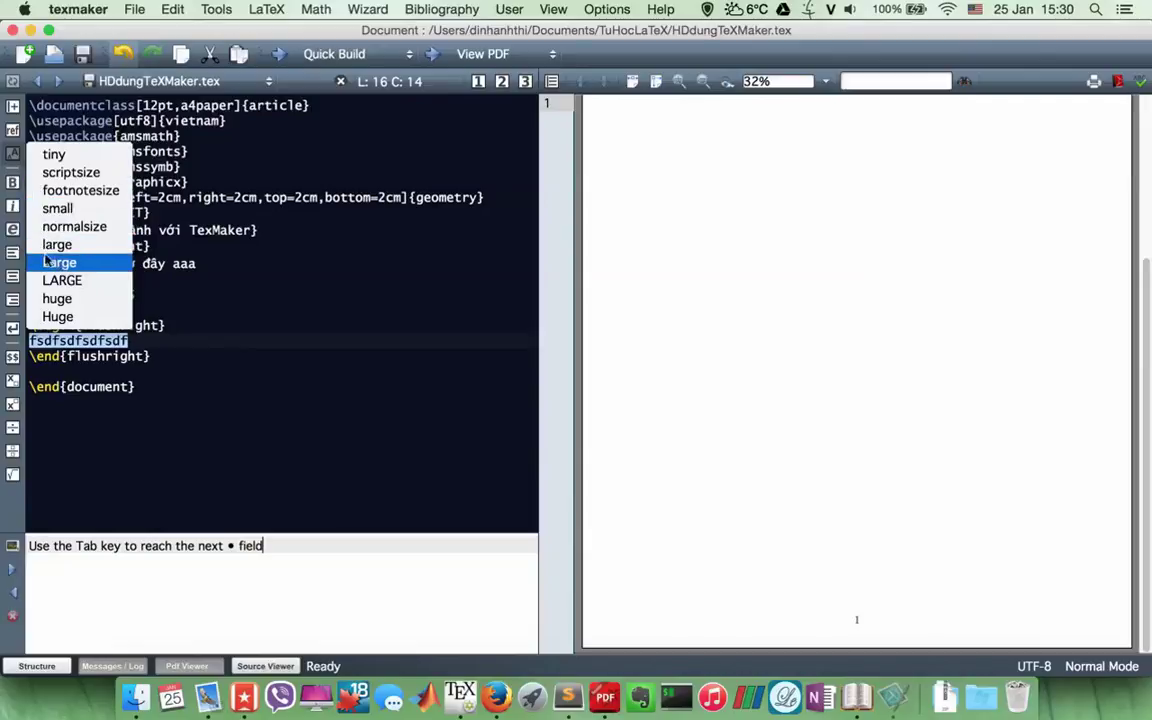
click(77, 316)
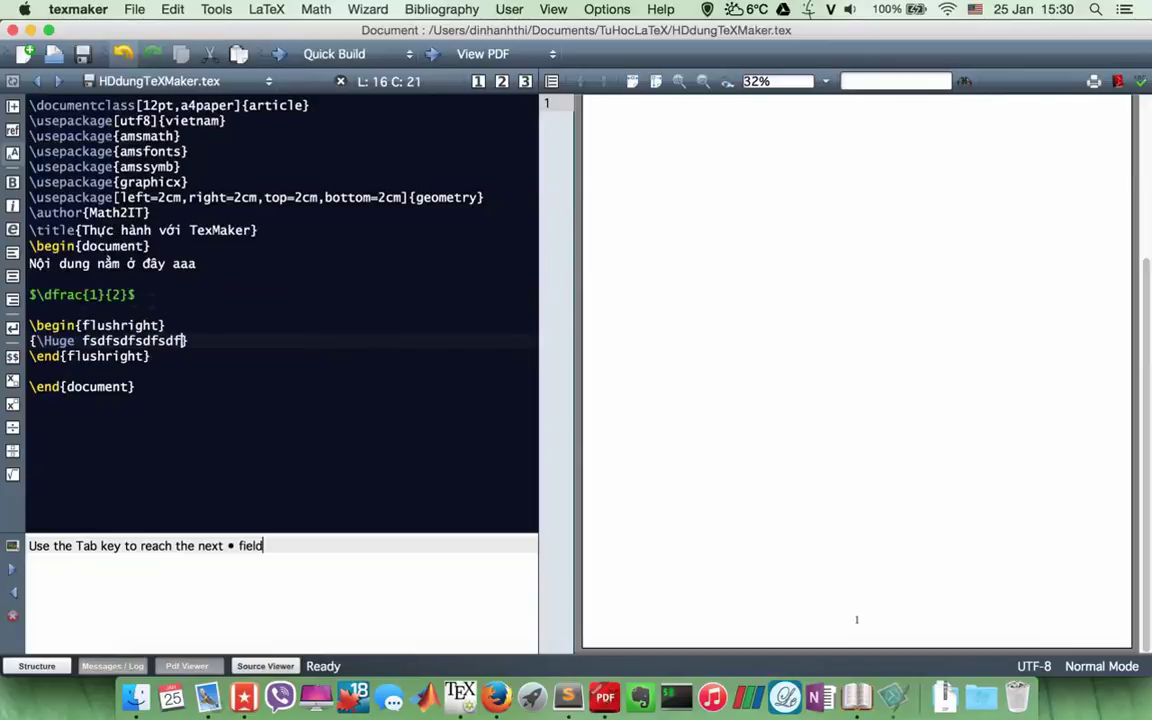
key(F1)
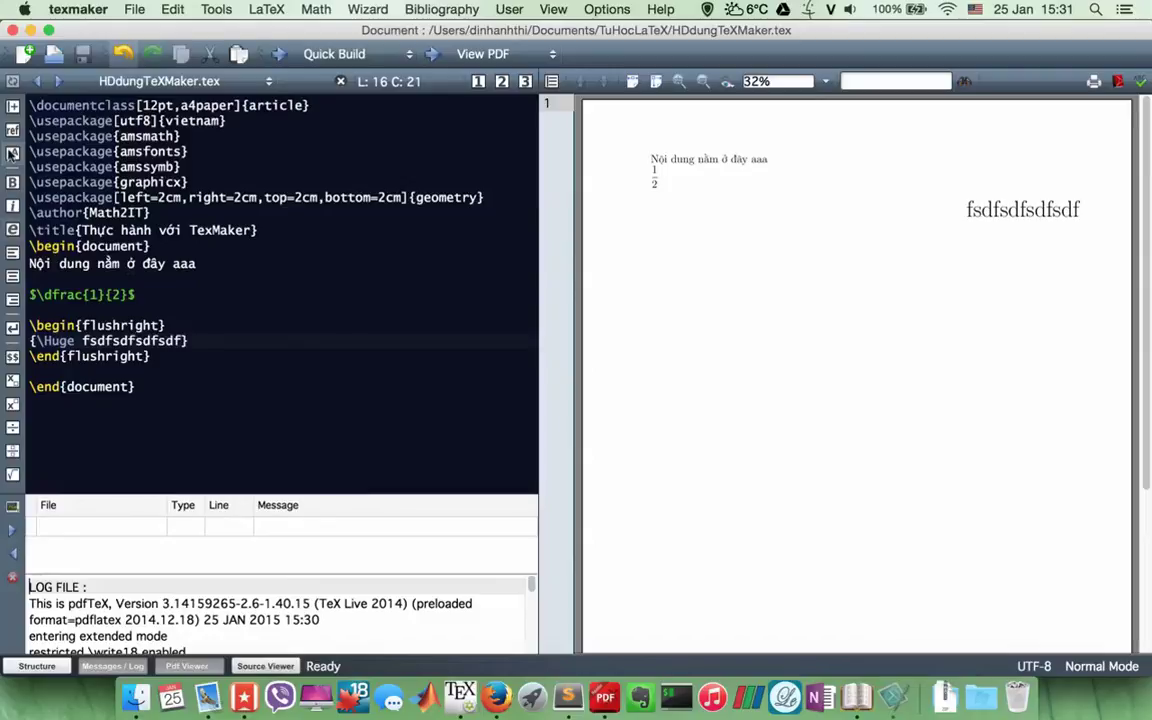
- Add two blank lines between \end{flushright} and \end{document}
click(140, 417)
click(31, 371)
key(Return)
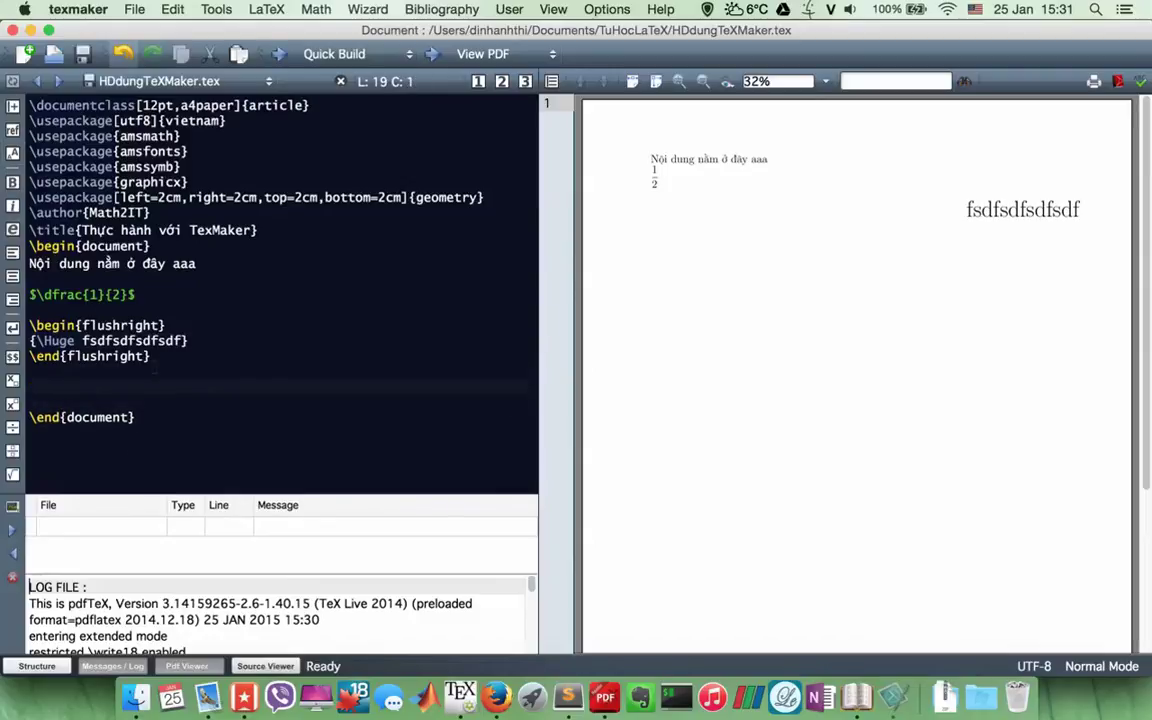
- Show the structure panel, examine the Greek, most used, delimiter, miscellaneous and relation symbol palettes, and hide the panel
click(37, 666)
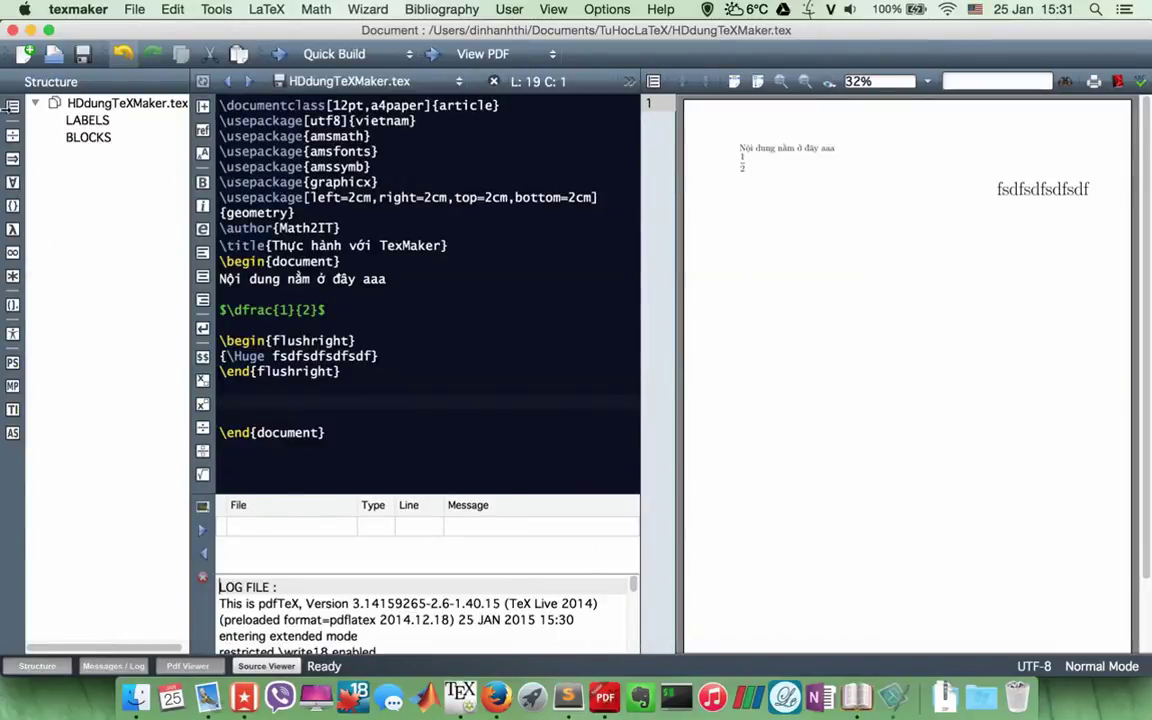
click(14, 231)
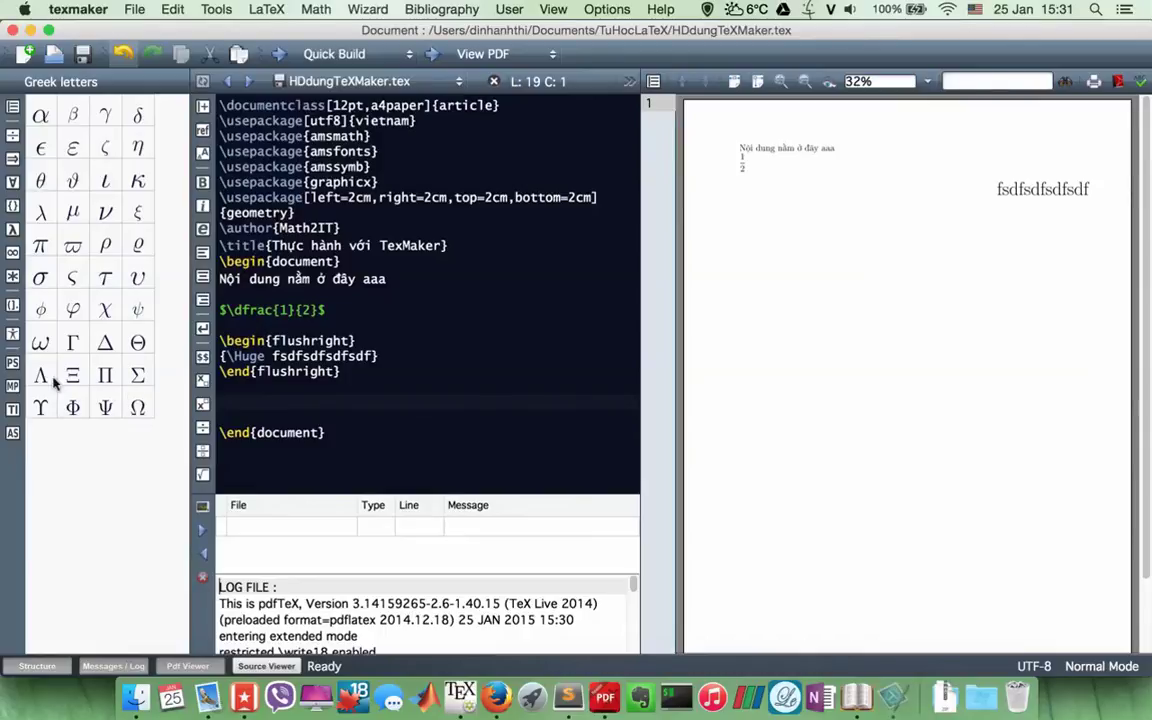
click(14, 250)
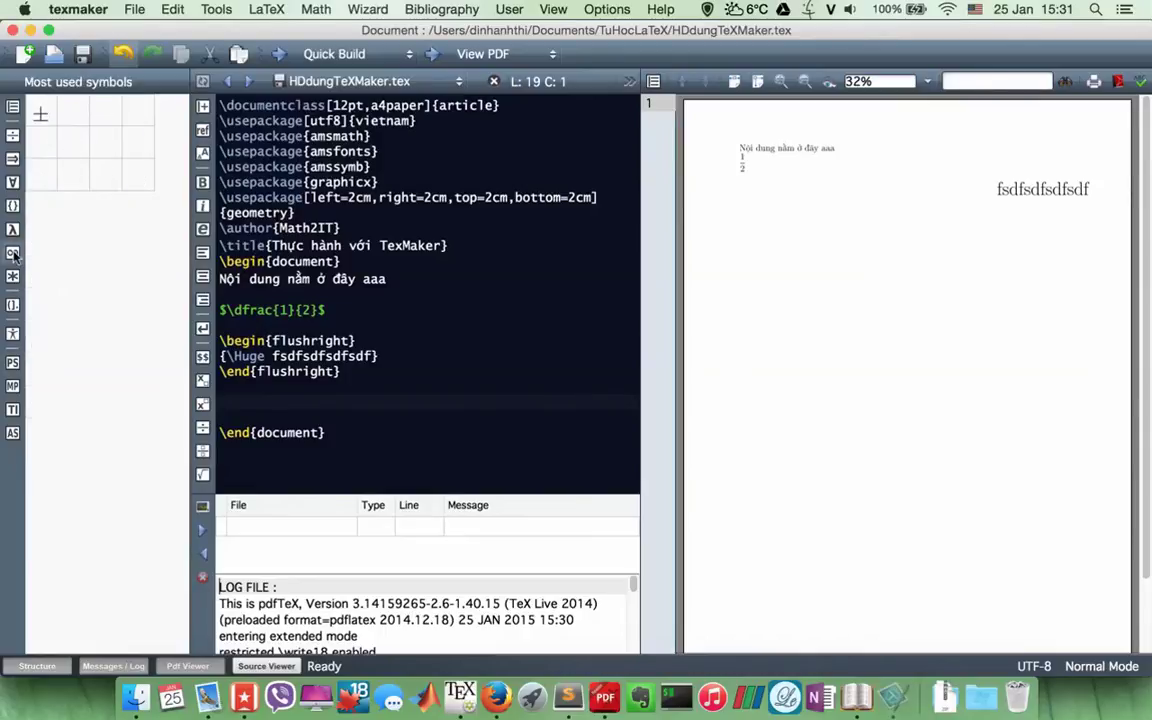
click(12, 206)
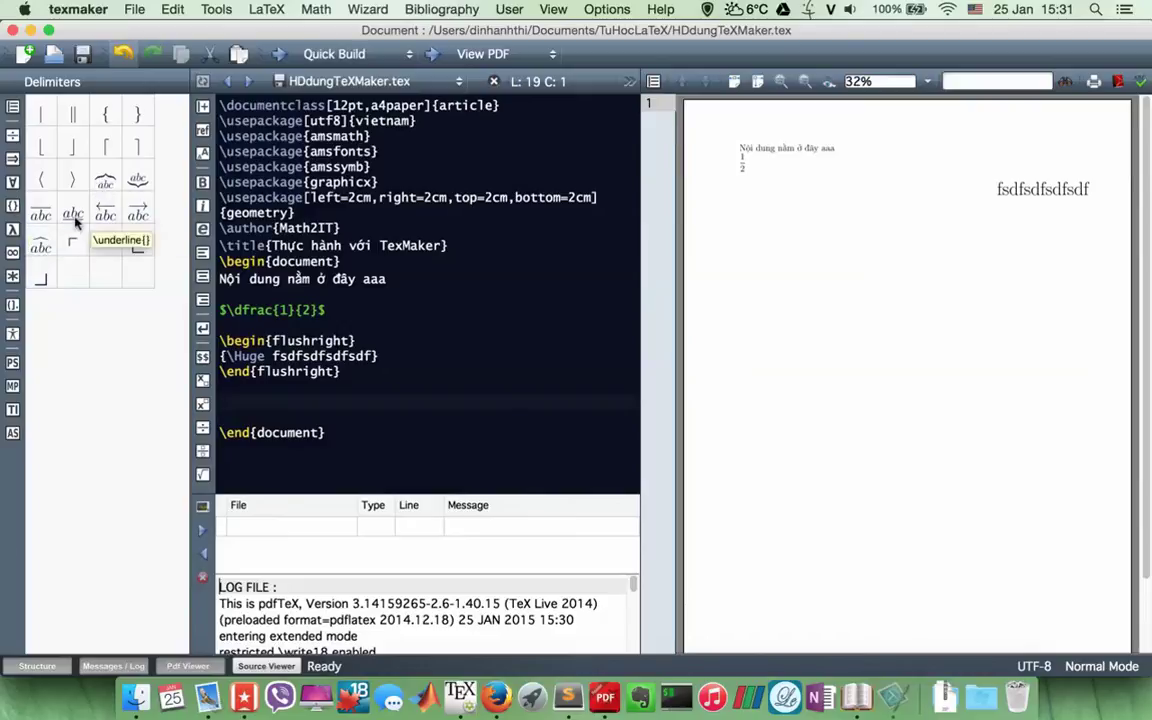
click(13, 185)
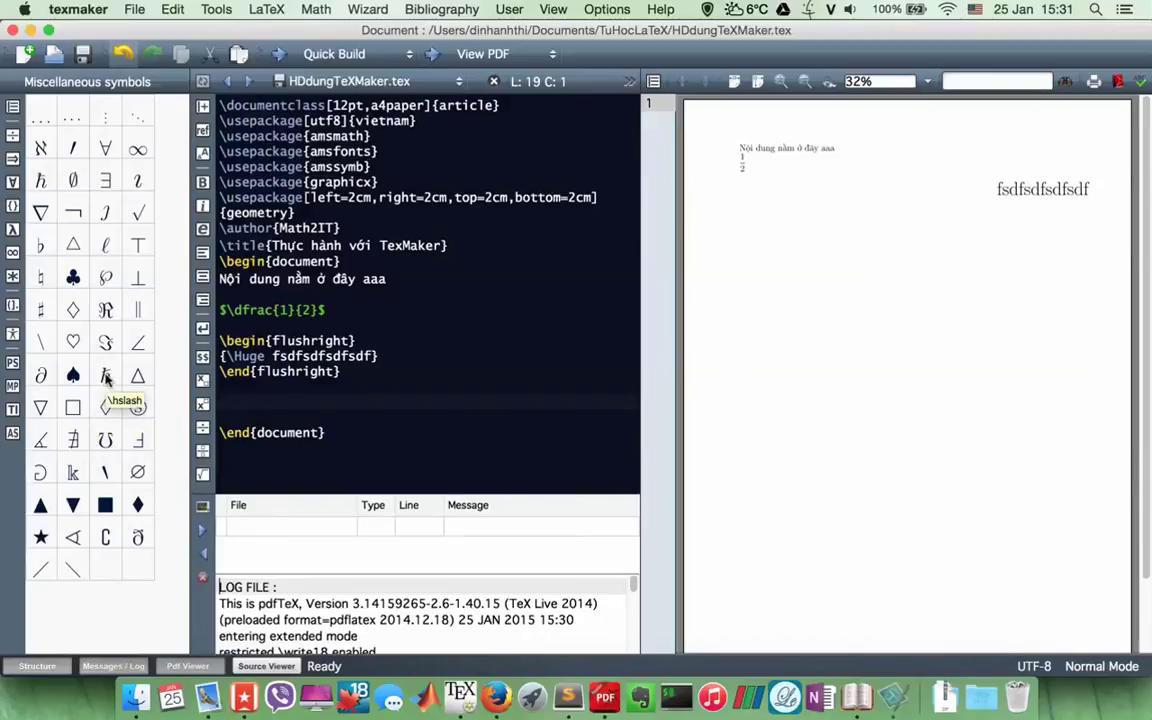
click(11, 138)
click(10, 118)
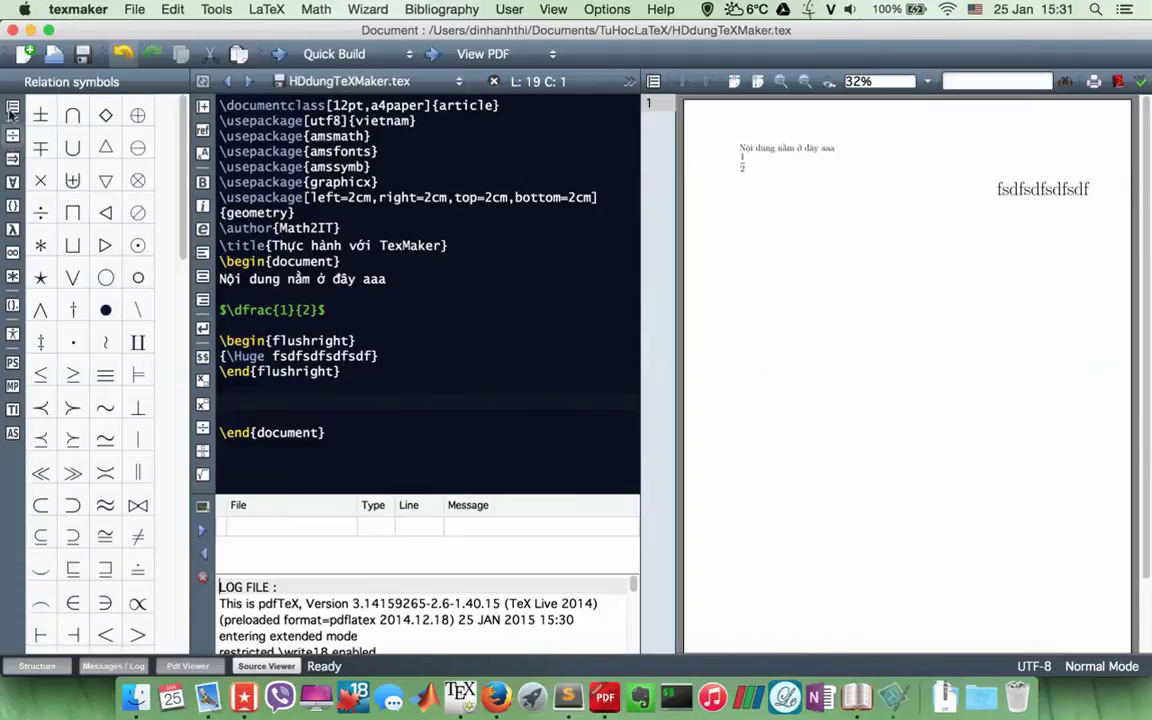
scroll(85, 313, down, 5)
scroll(85, 313, up, 10)
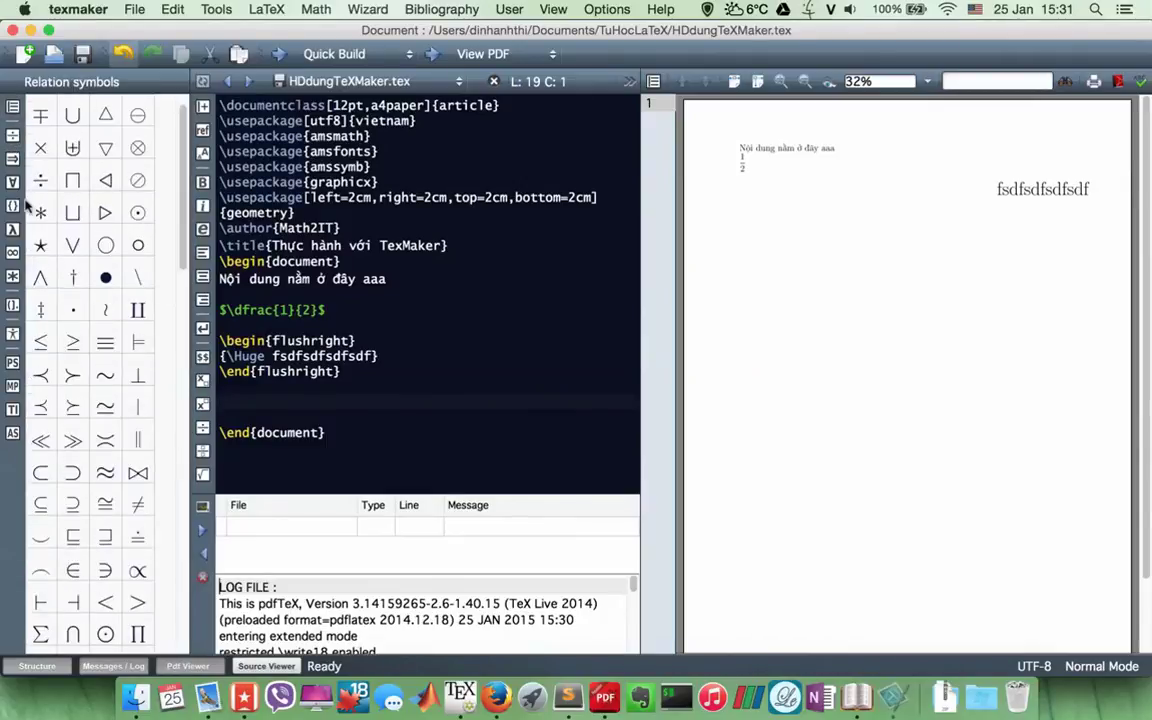
click(37, 666)
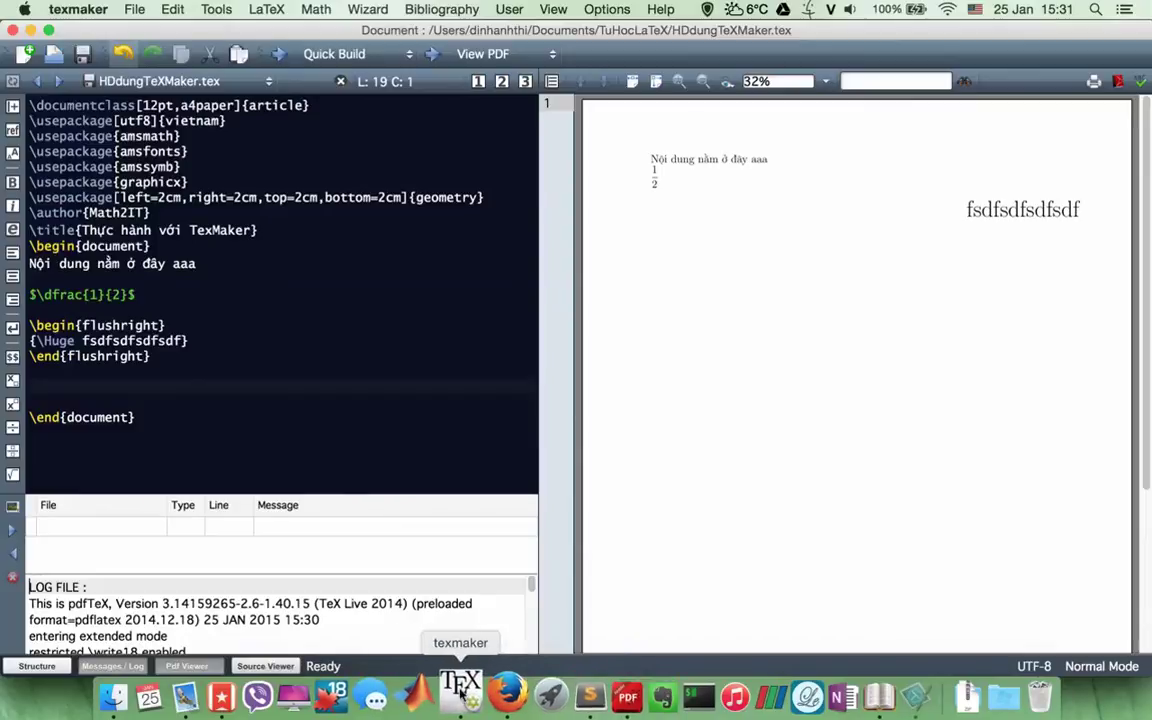
- Switch to Firefox to read the Quick Build topic in the blog post's list, and return to Texmaker
click(505, 692)
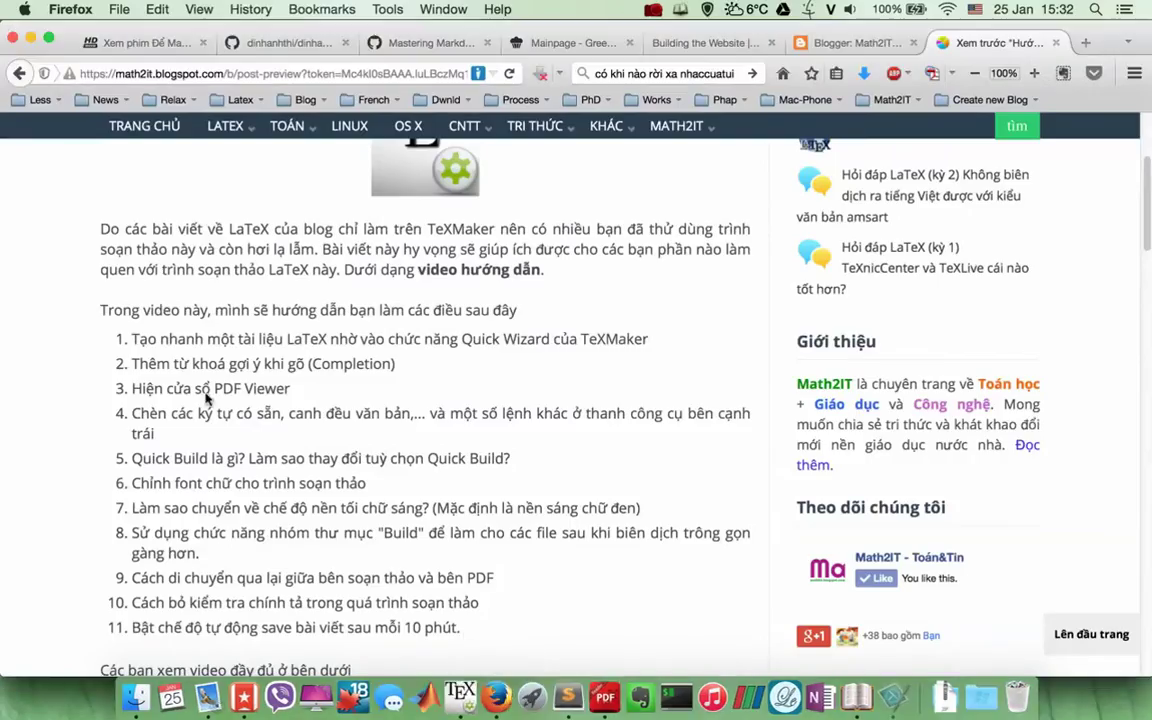
drag(136, 460, 238, 460)
click(290, 462)
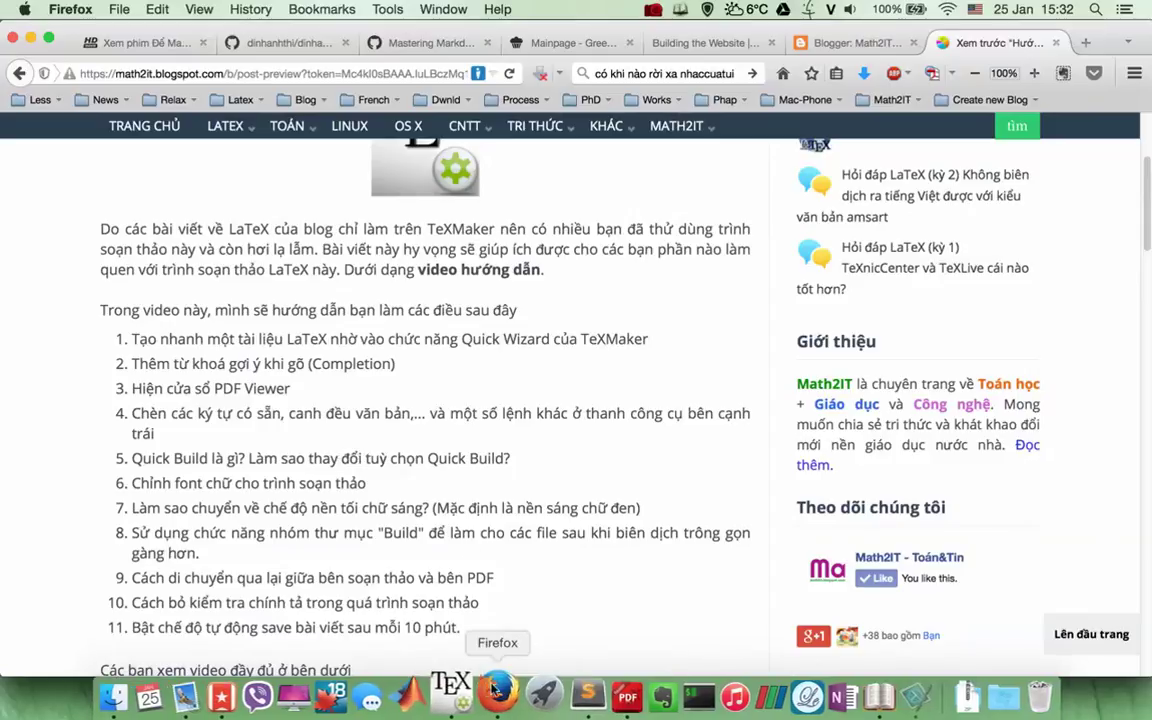
click(450, 688)
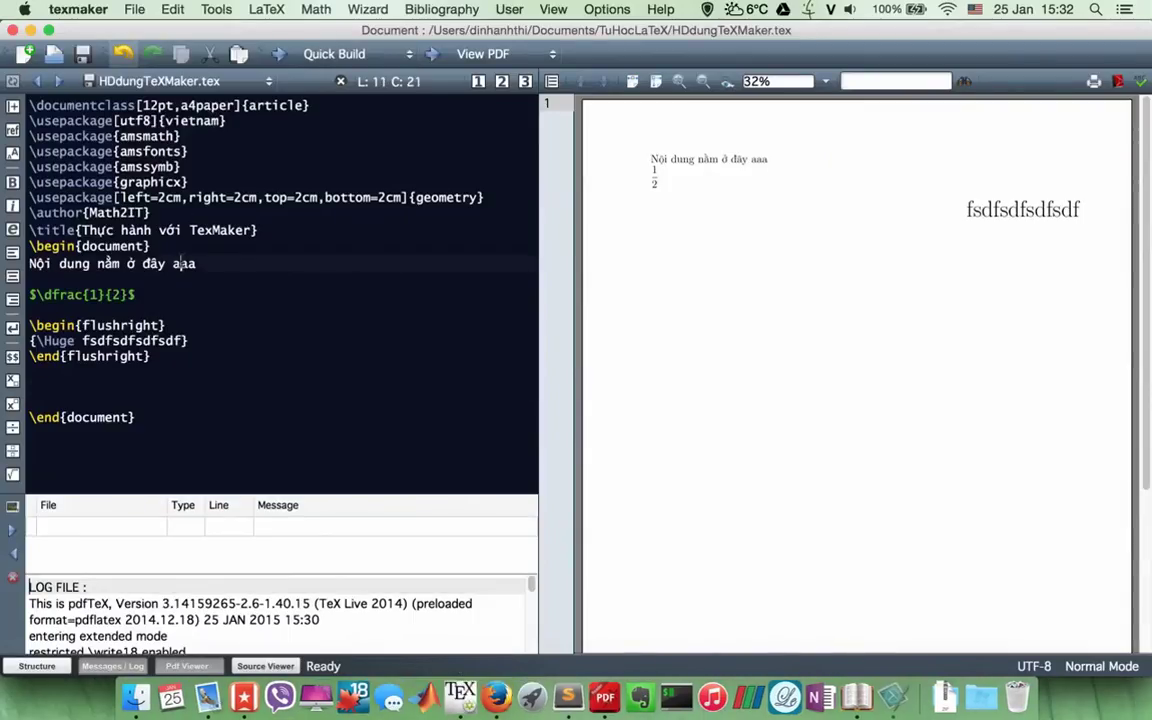
- Try LaTeX + dvips + ps2pdf + View PDF as the Quick Build command, set it back to PdfLaTeX + View PDF, and apply the configuration
click(212, 10)
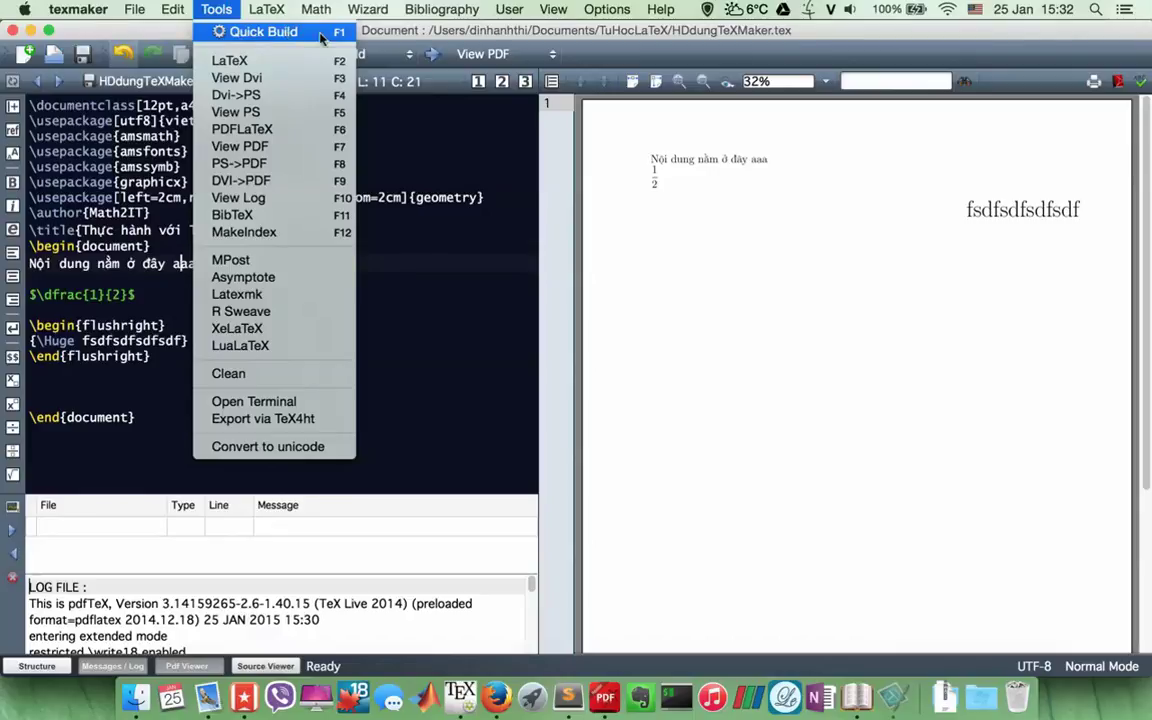
key(Escape)
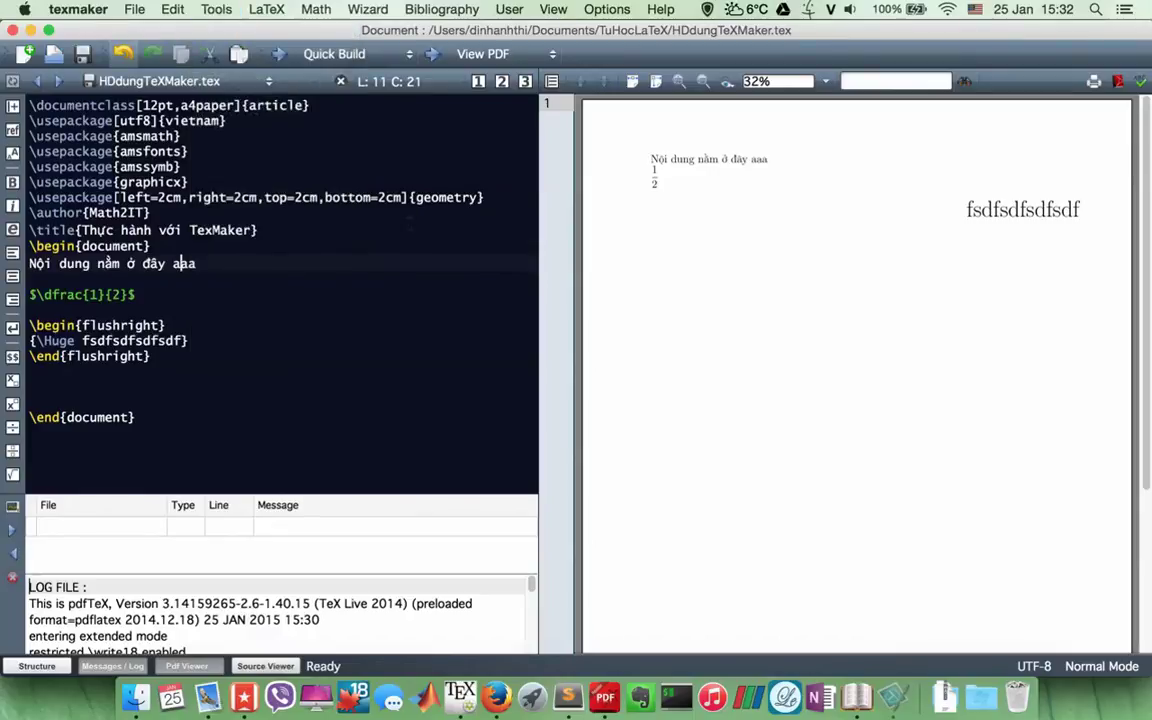
click(66, 9)
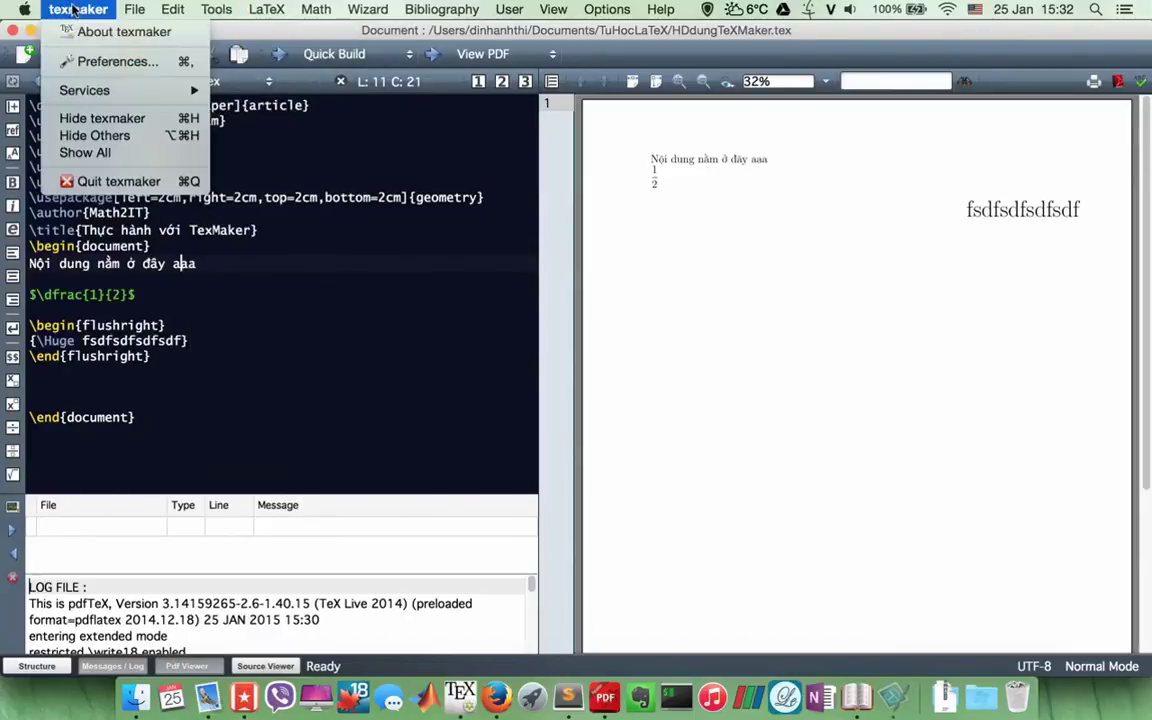
click(100, 62)
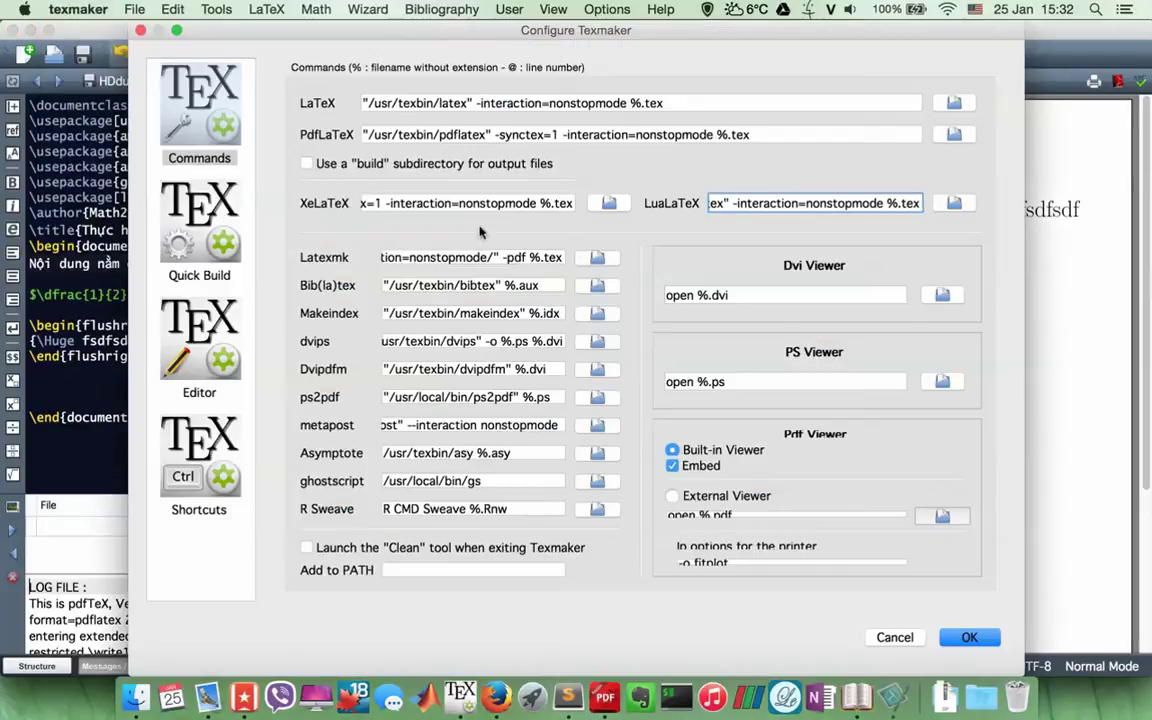
click(213, 228)
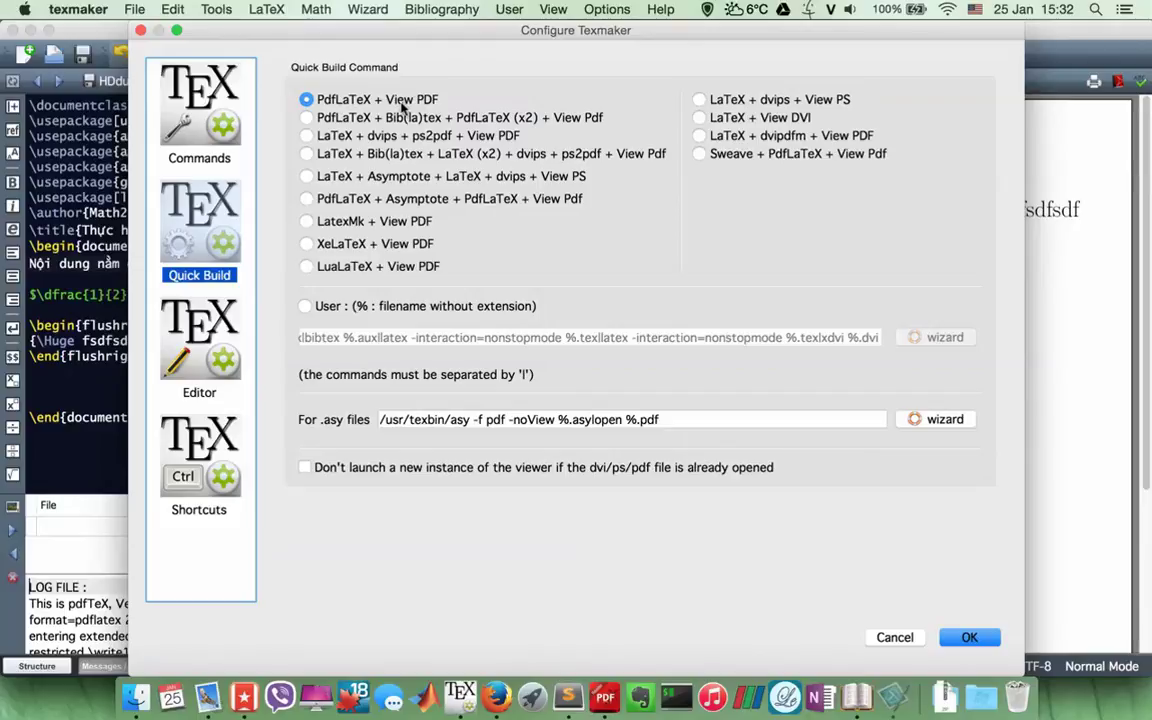
click(308, 136)
click(305, 101)
click(307, 136)
click(306, 99)
click(970, 639)
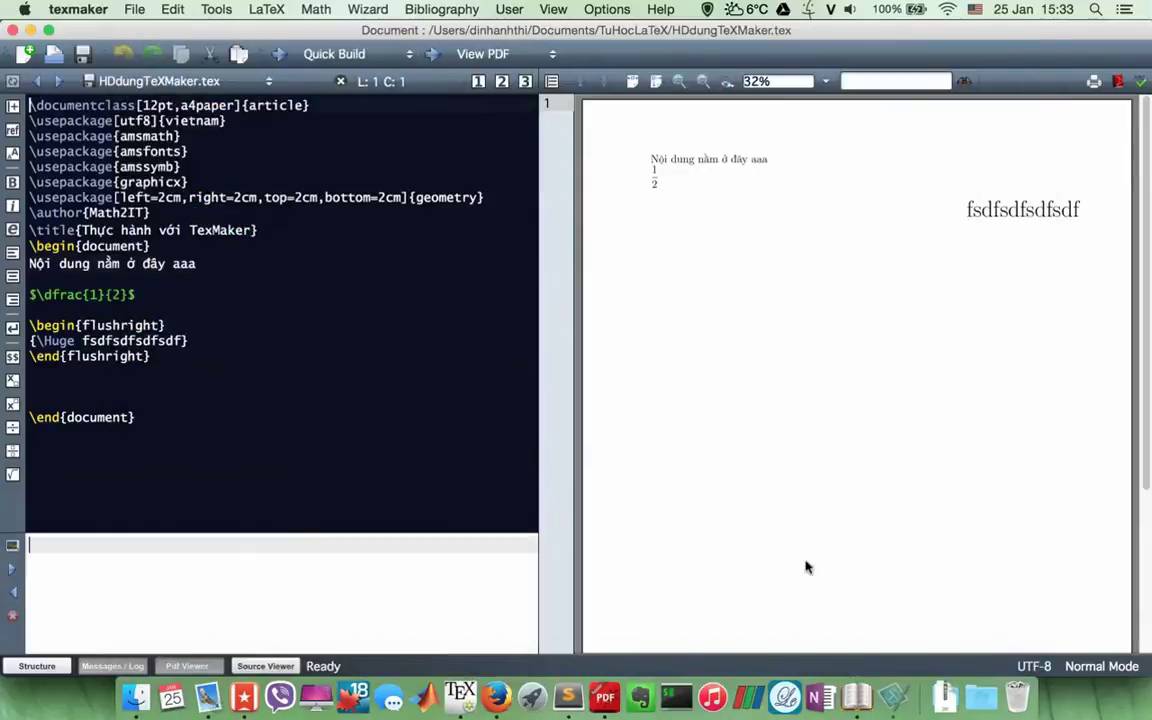
- Switch to Firefox to check the next tutorial topic after Quick Build, and return to the LaTeX source in Texmaker
click(496, 692)
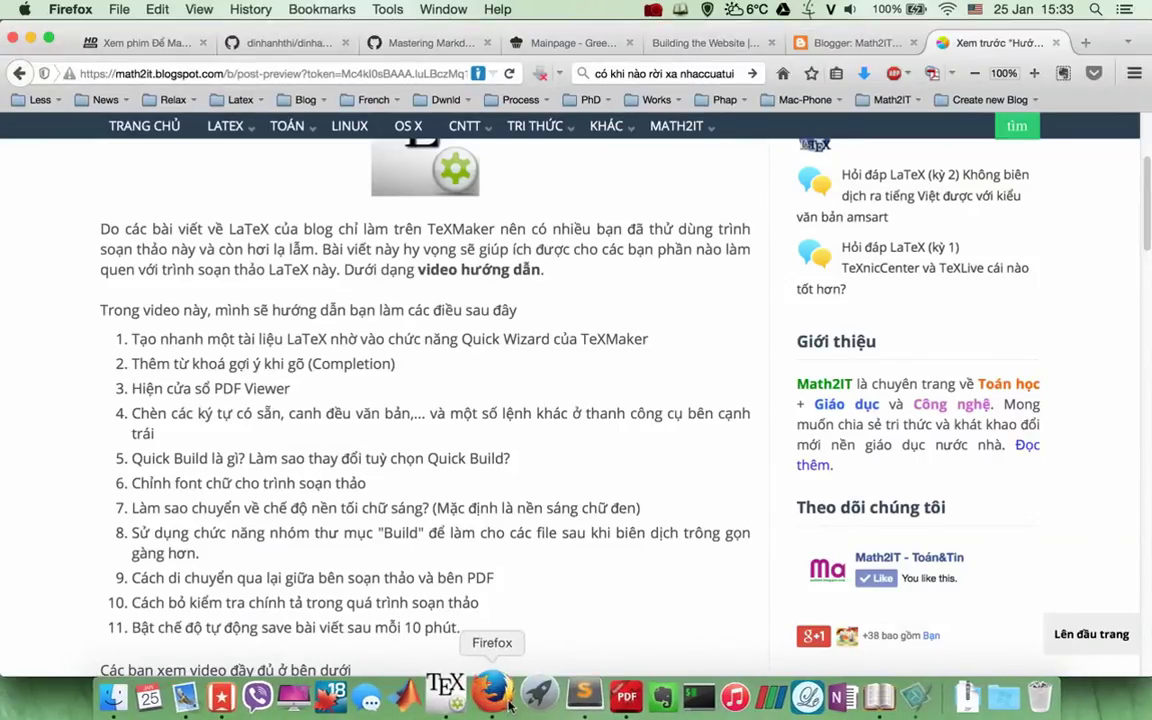
click(466, 692)
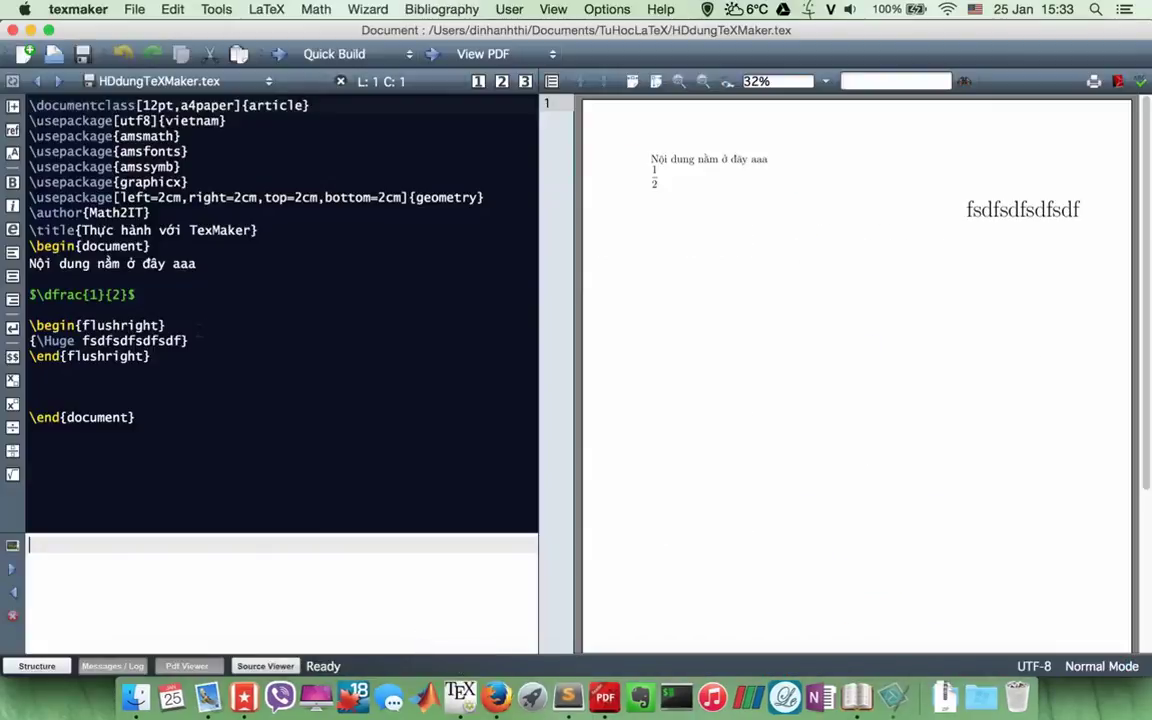
drag(29, 105, 188, 341)
click(188, 341)
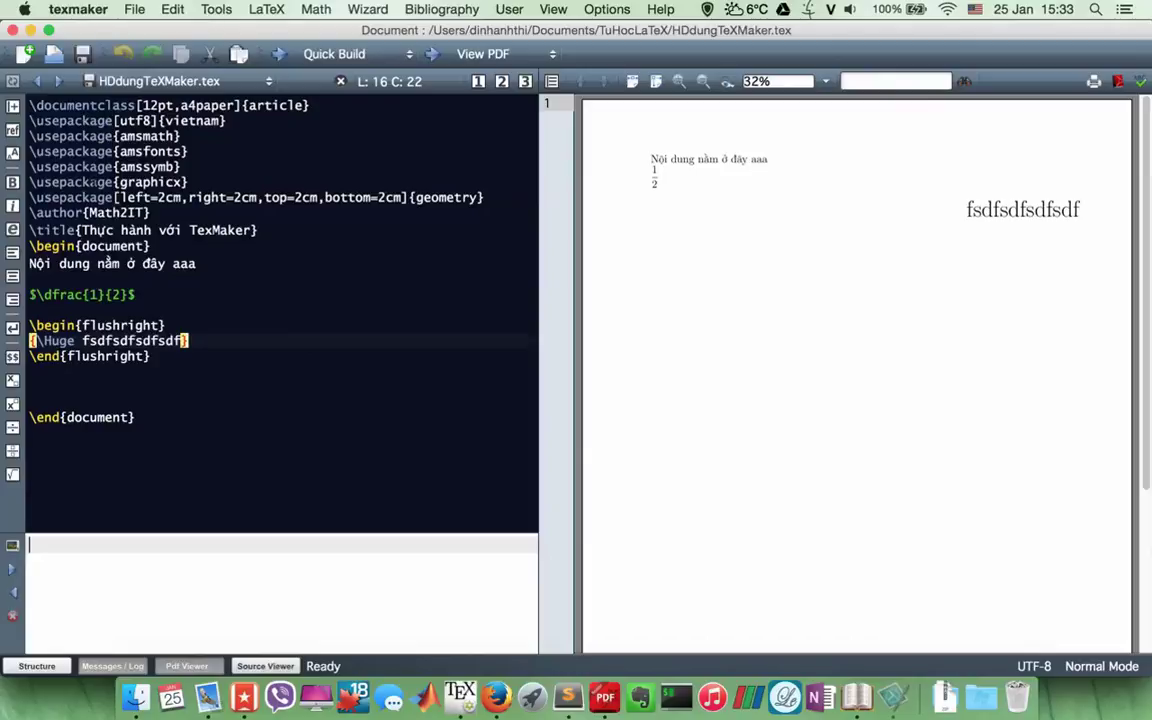
- Set the editor font size to 18 in the preferences, apply it, and look over the resized source text
click(74, 10)
click(81, 62)
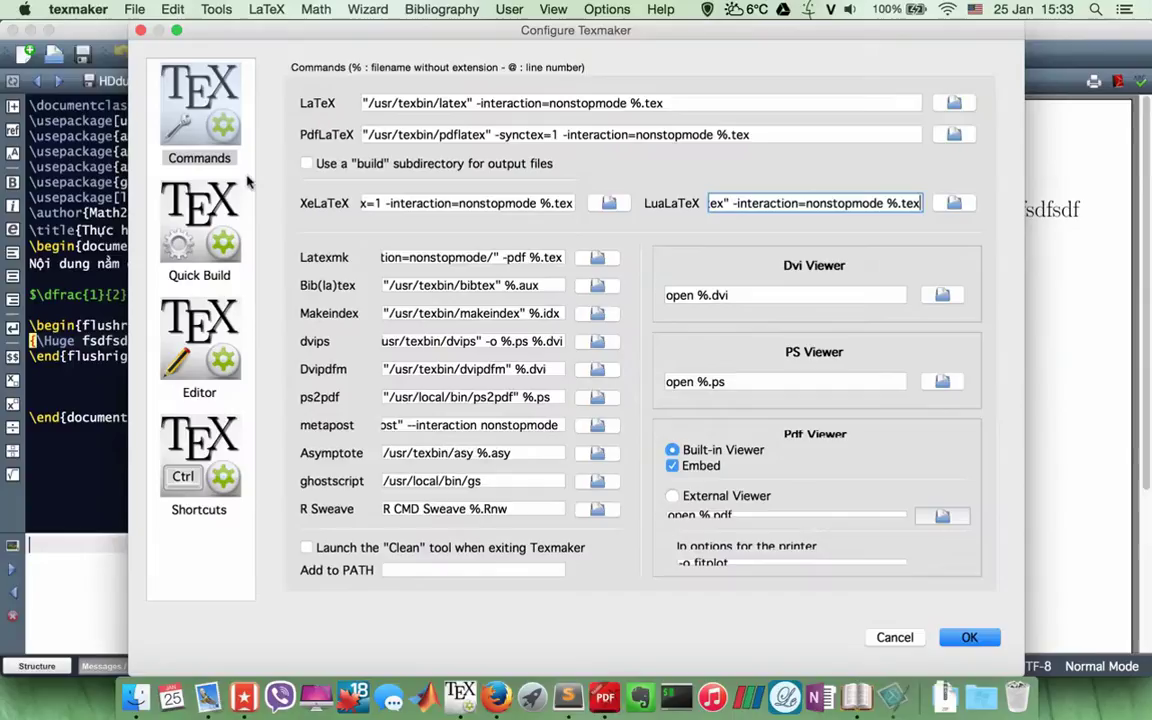
click(178, 336)
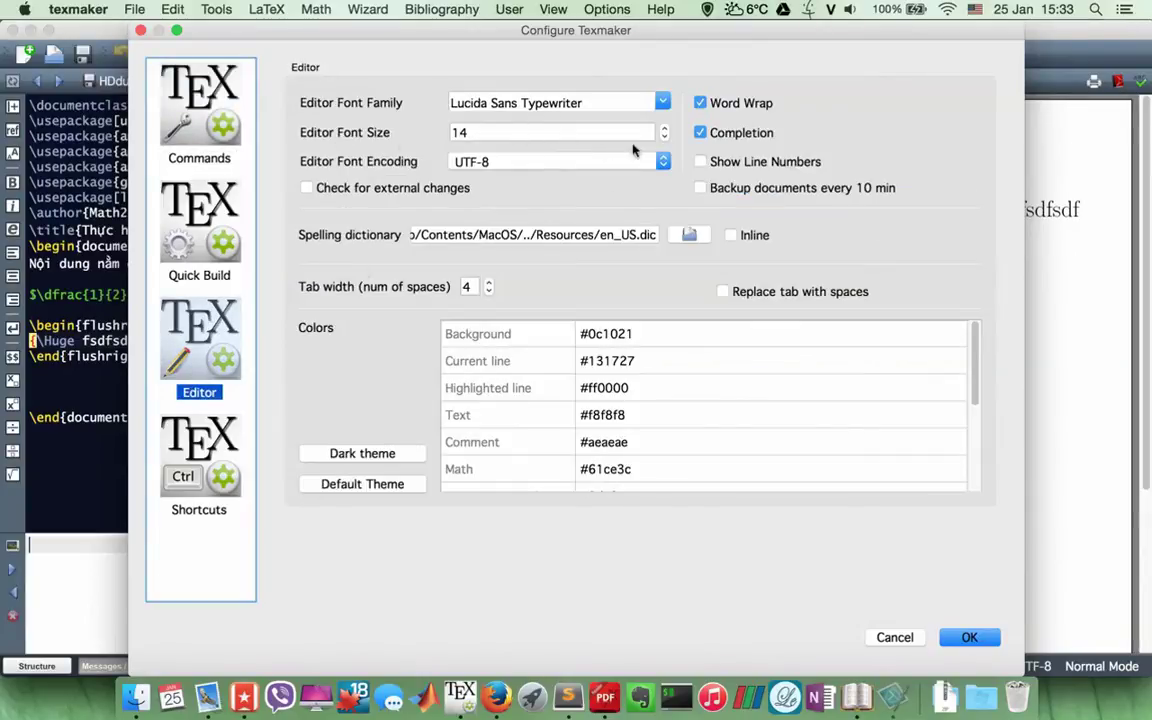
click(664, 137)
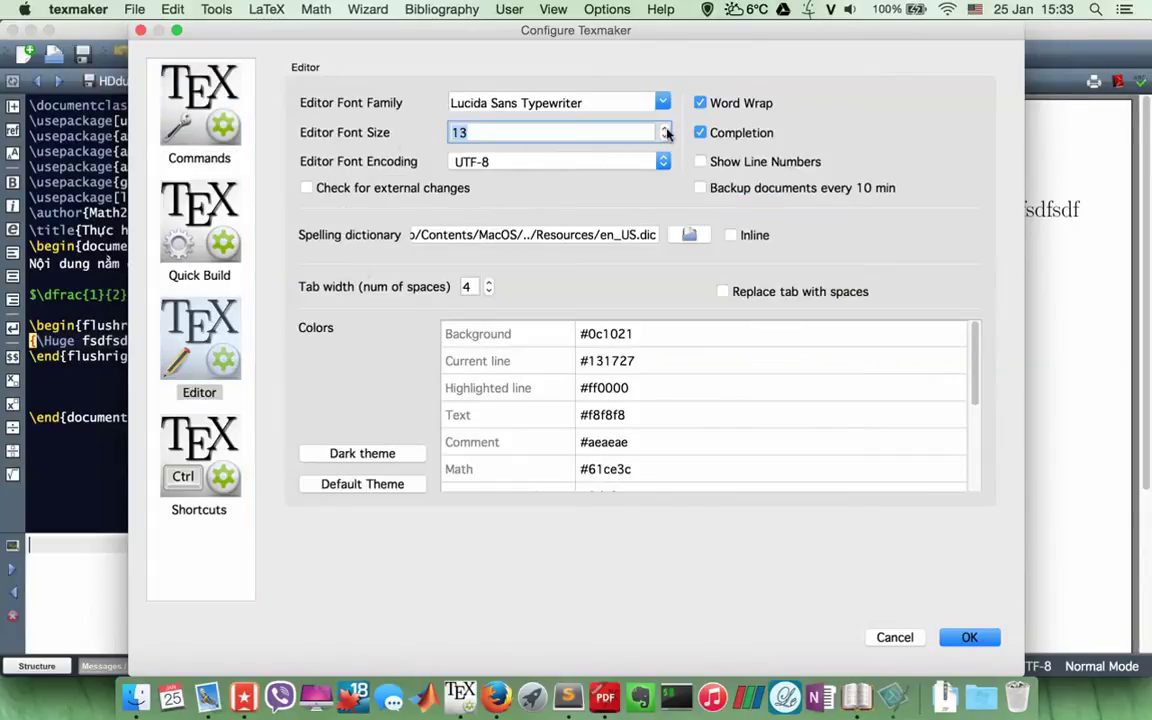
click(665, 129)
click(975, 636)
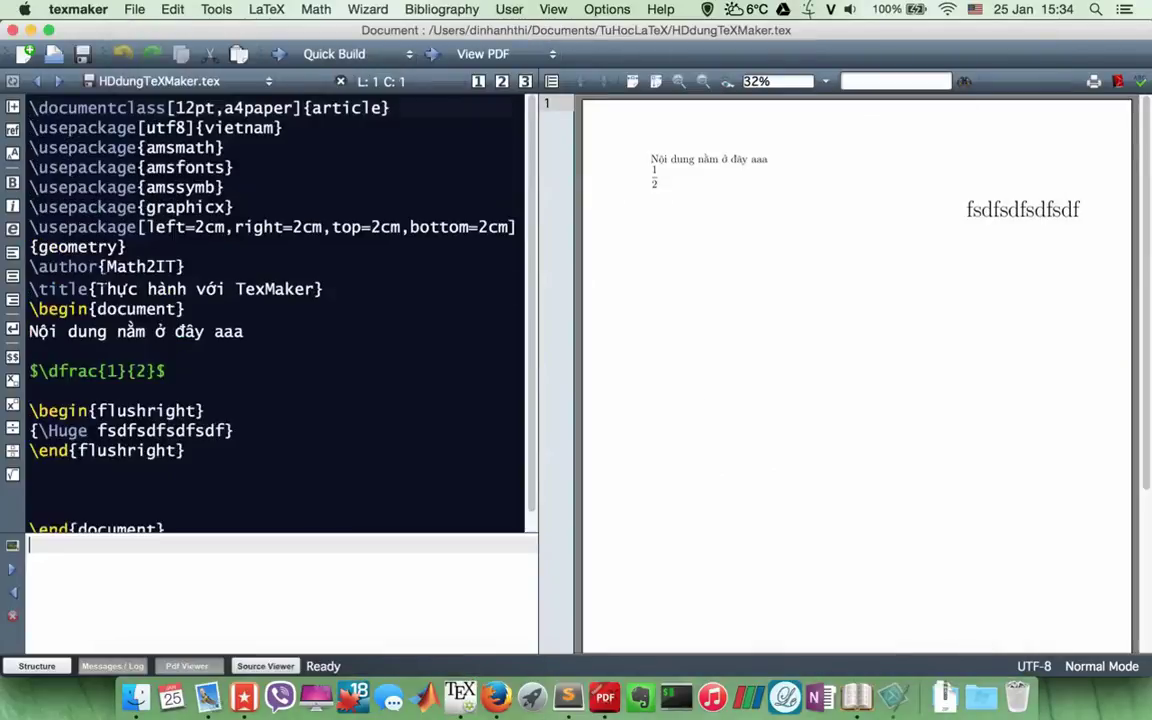
click(108, 288)
scroll(136, 207, down, 1)
scroll(136, 207, up, 1)
click(127, 246)
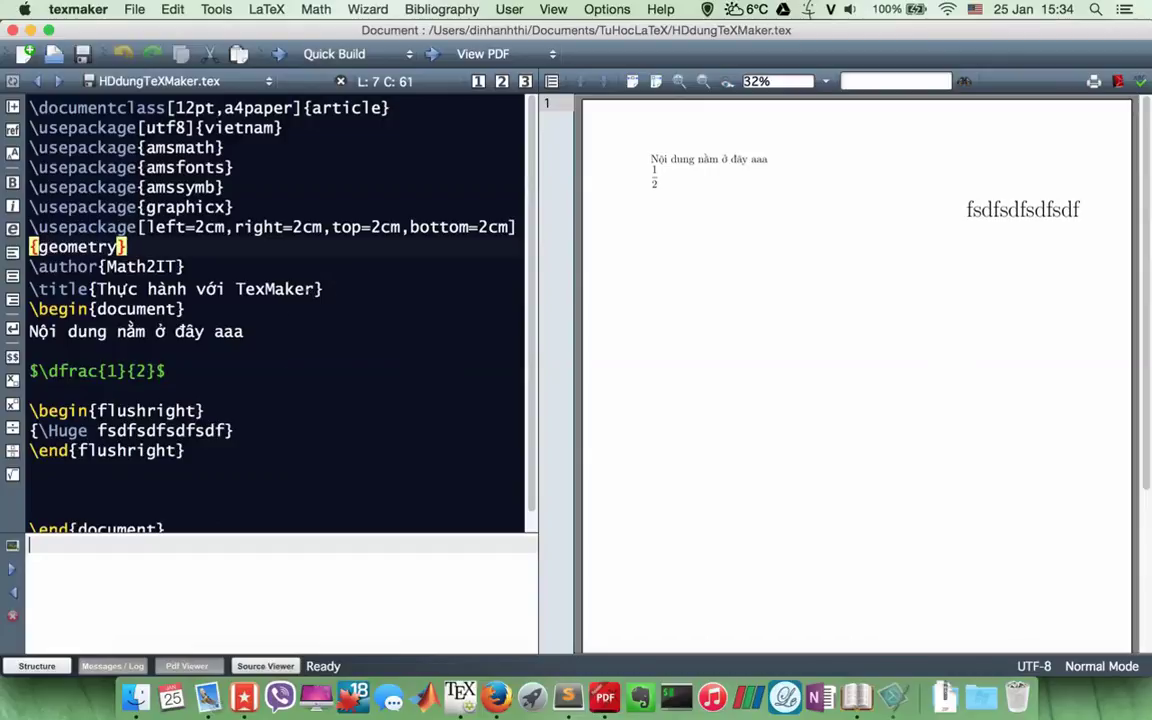
click(245, 331)
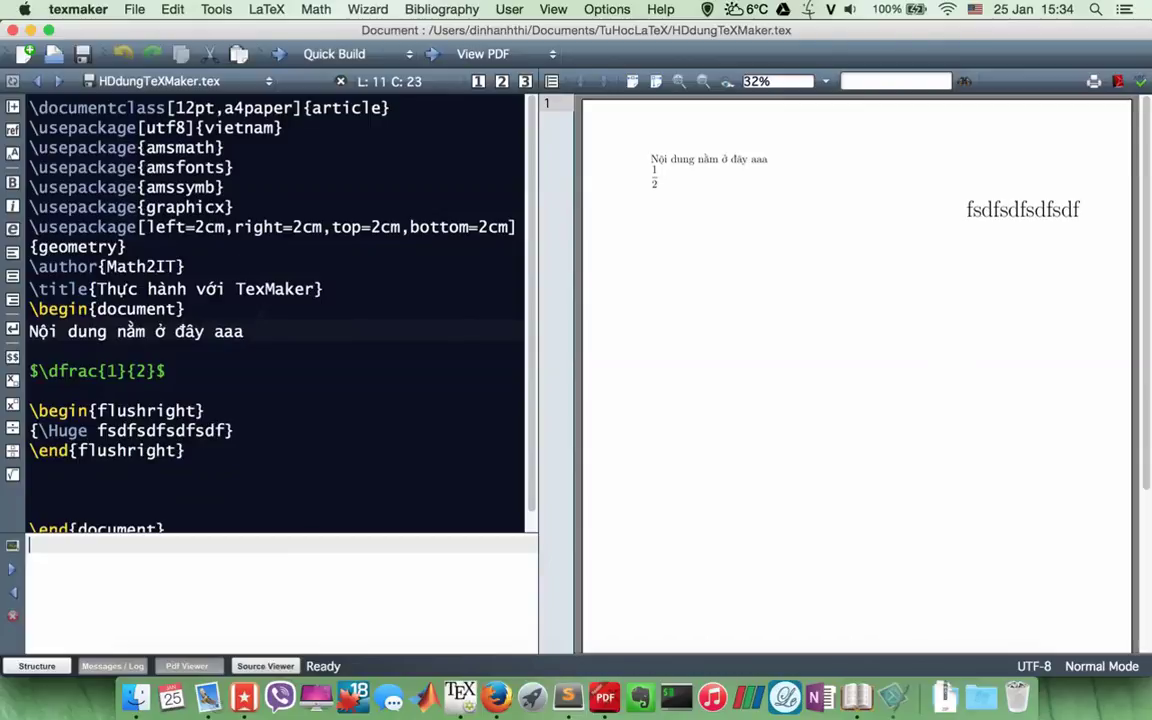
- Reopen the editor preferences and set the editor font size back to 14
click(58, 9)
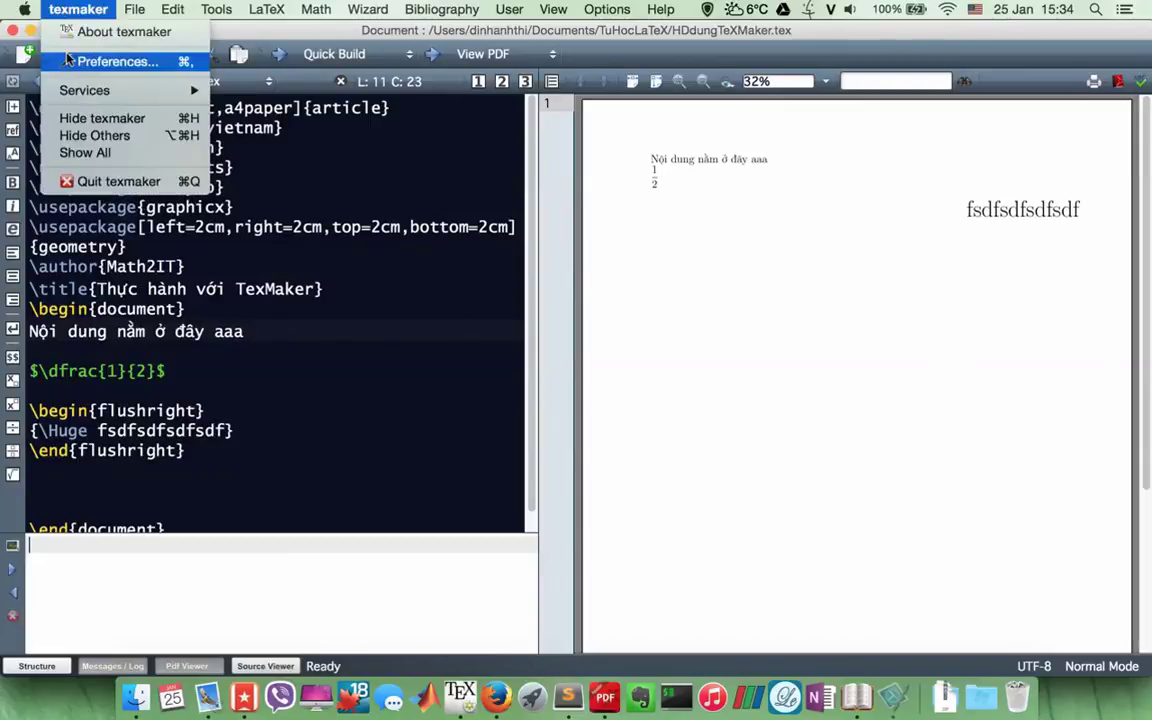
click(100, 61)
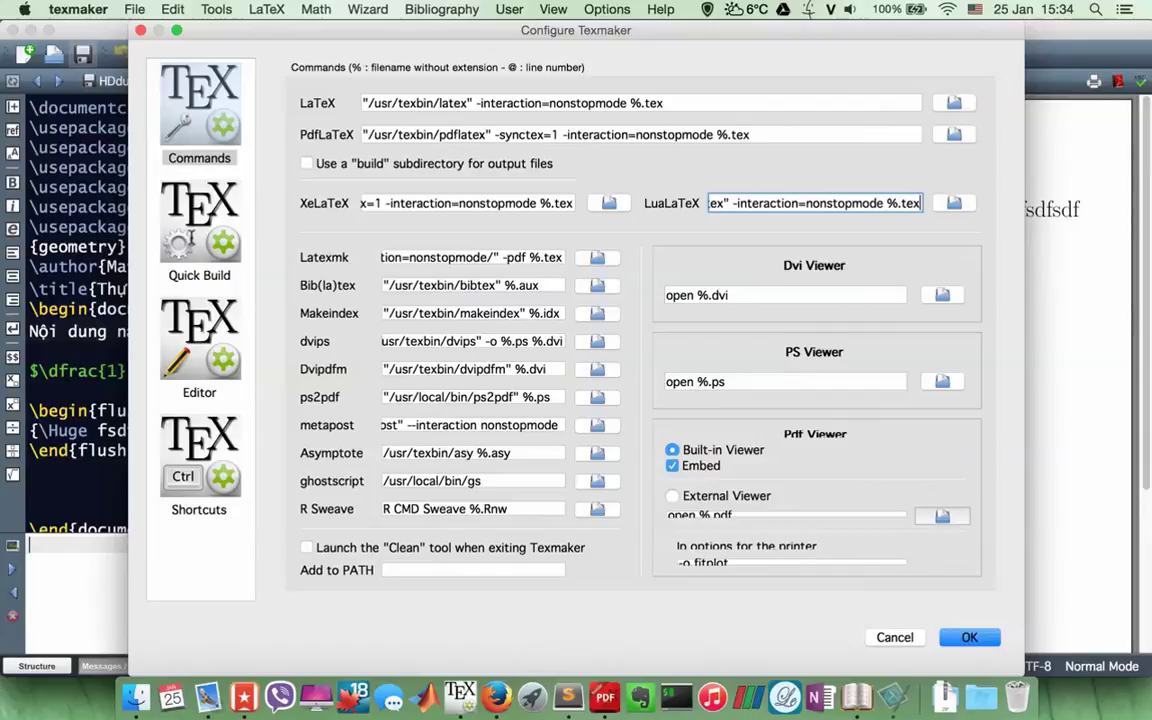
click(166, 326)
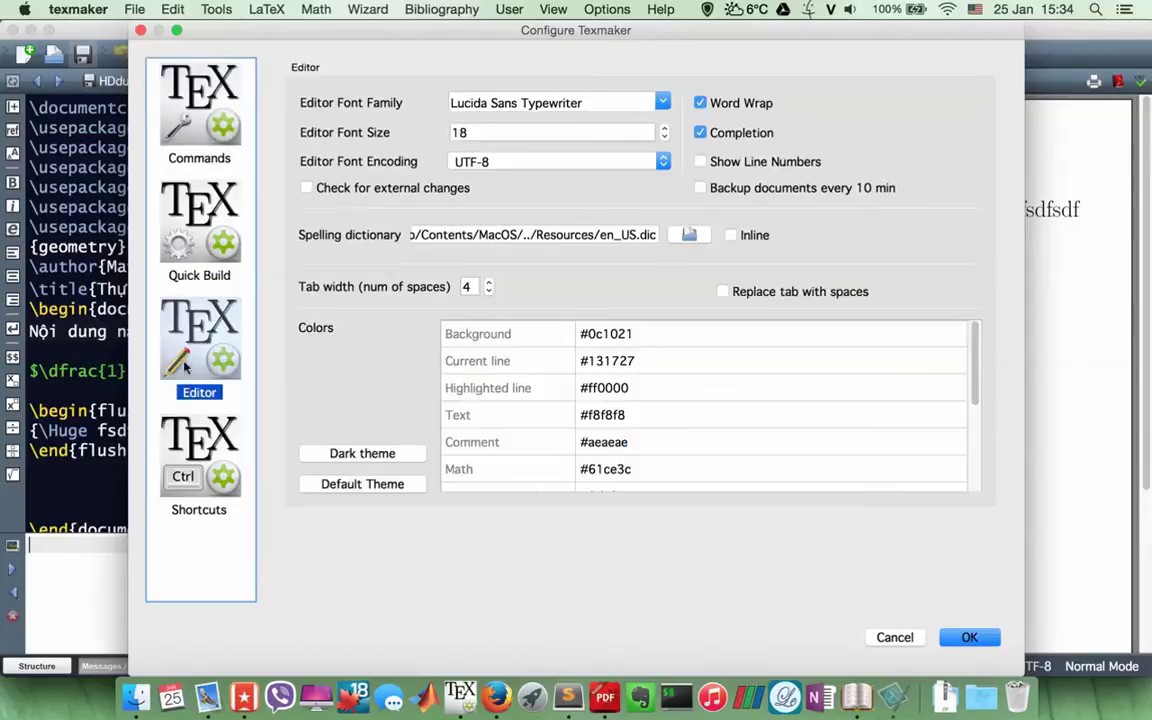
click(665, 137)
click(665, 130)
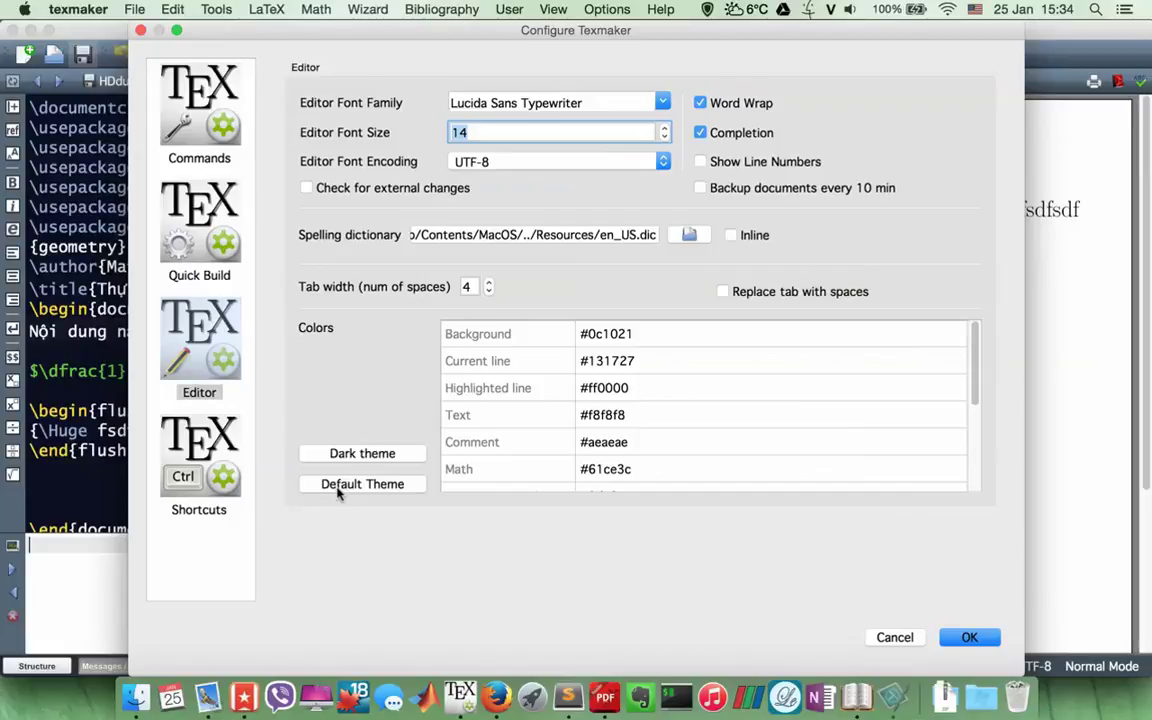
- Try the default editor colour theme and restore the dark theme
click(354, 455)
click(353, 456)
click(362, 490)
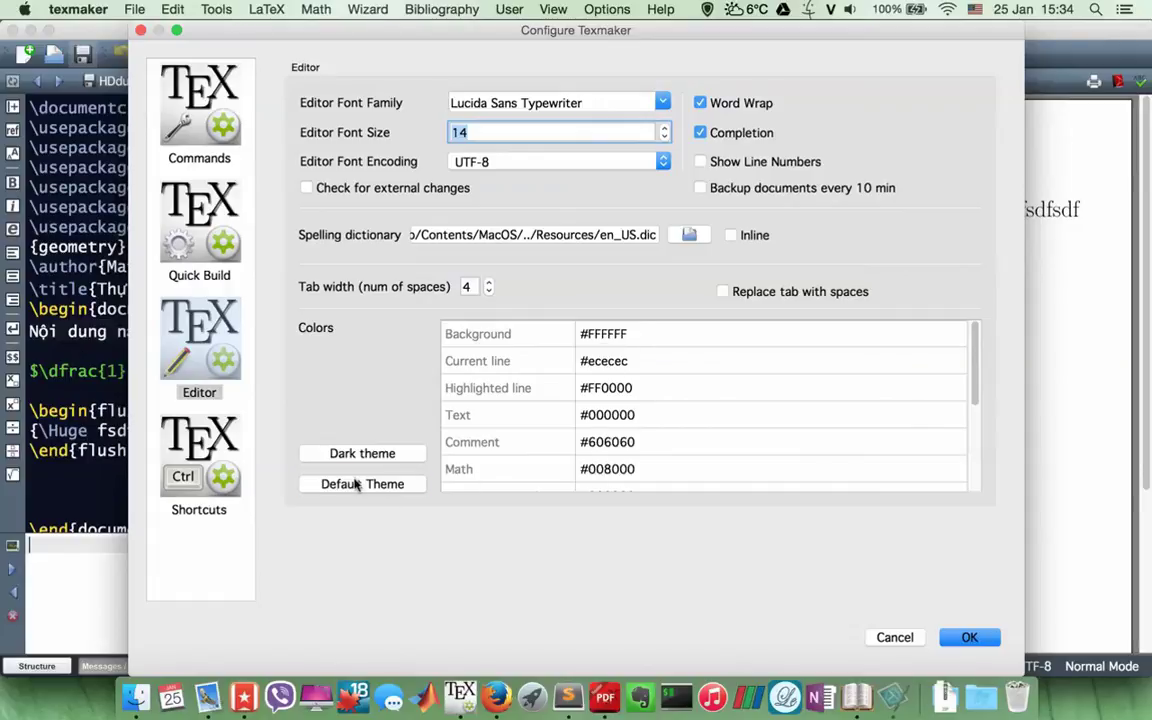
click(360, 455)
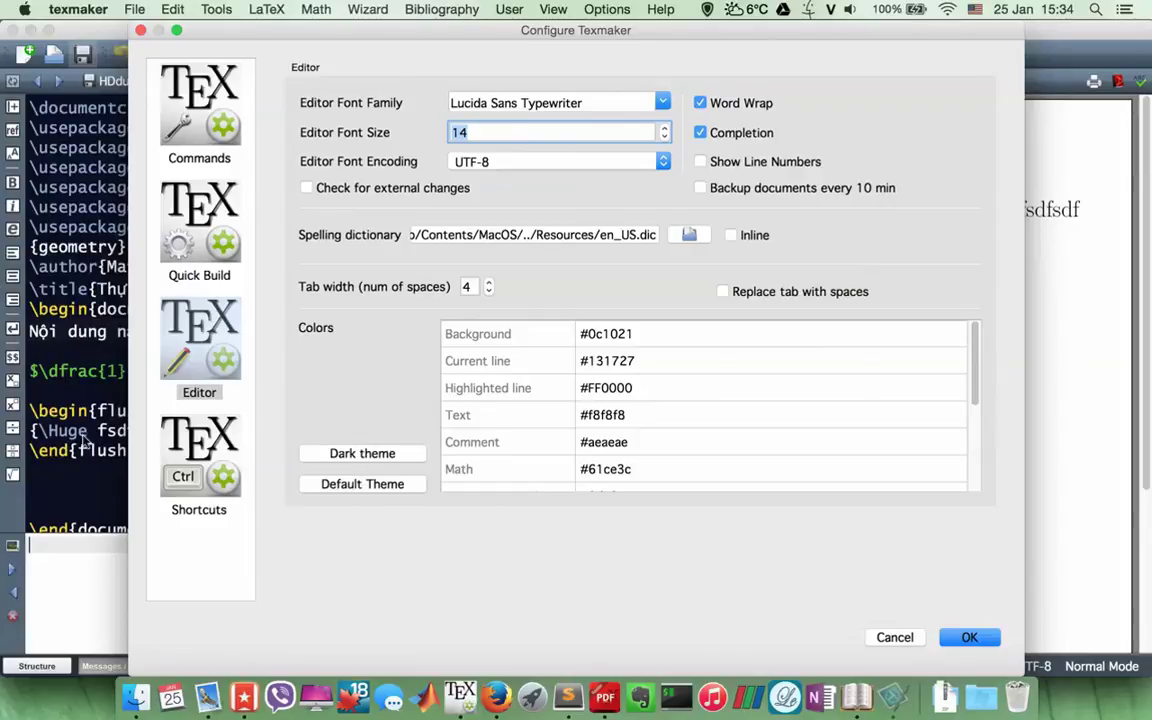
- Look through the available editor font families and font encodings, keeping Lucida Sans Typewriter and UTF-8
click(600, 102)
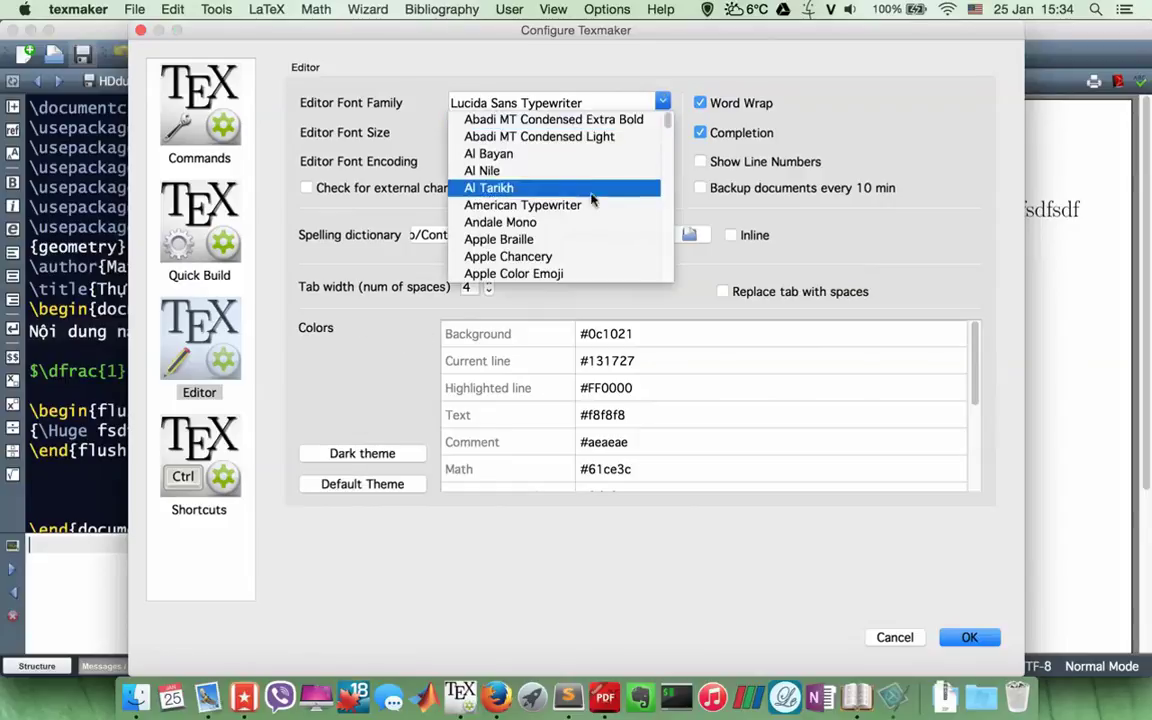
mouse_move(667, 118)
mouse_down()
mouse_move(666, 272)
mouse_move(663, 103)
mouse_up()
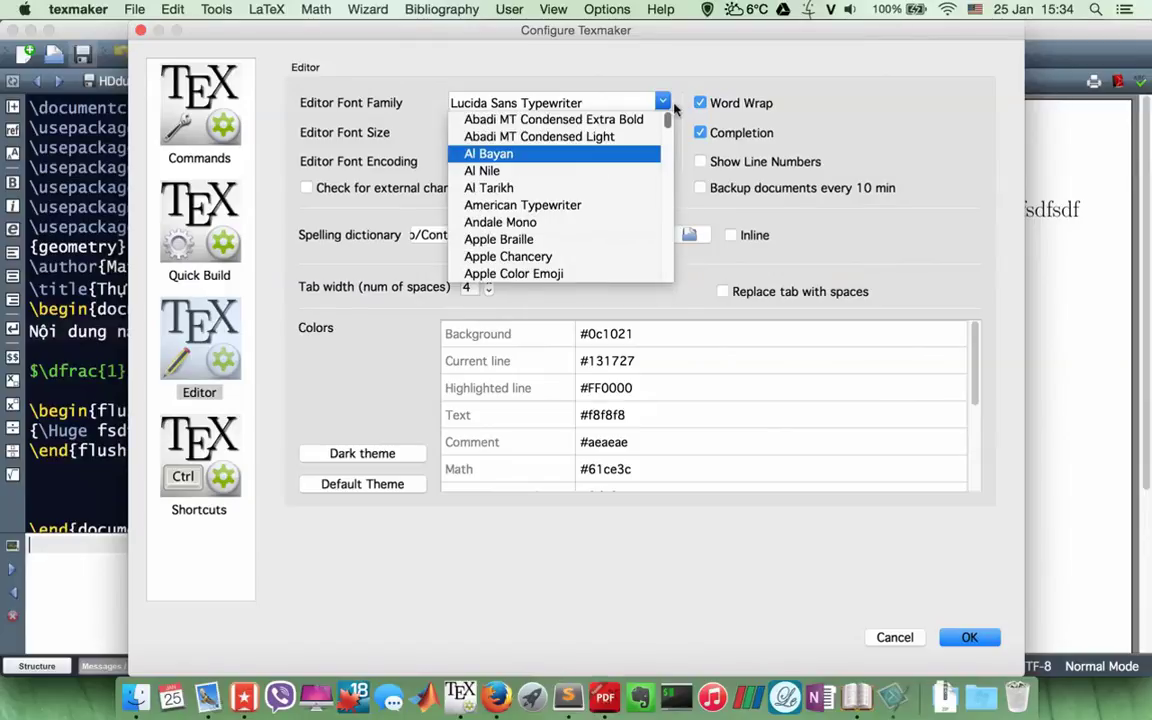
click(830, 88)
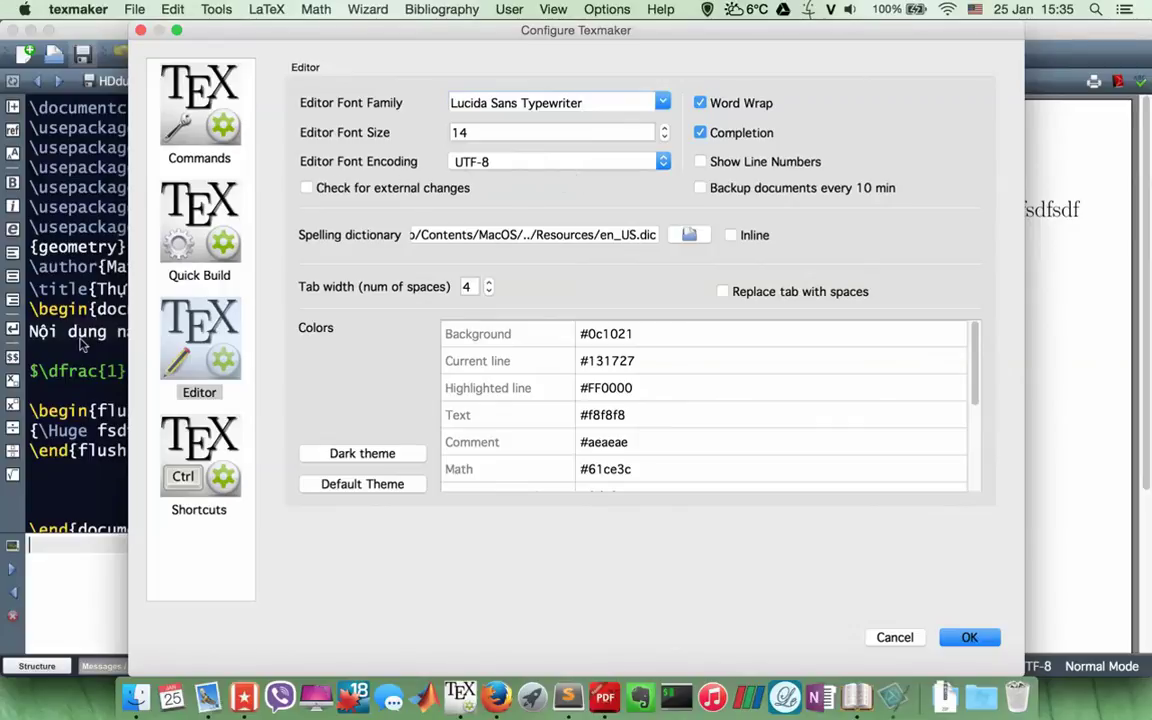
click(600, 162)
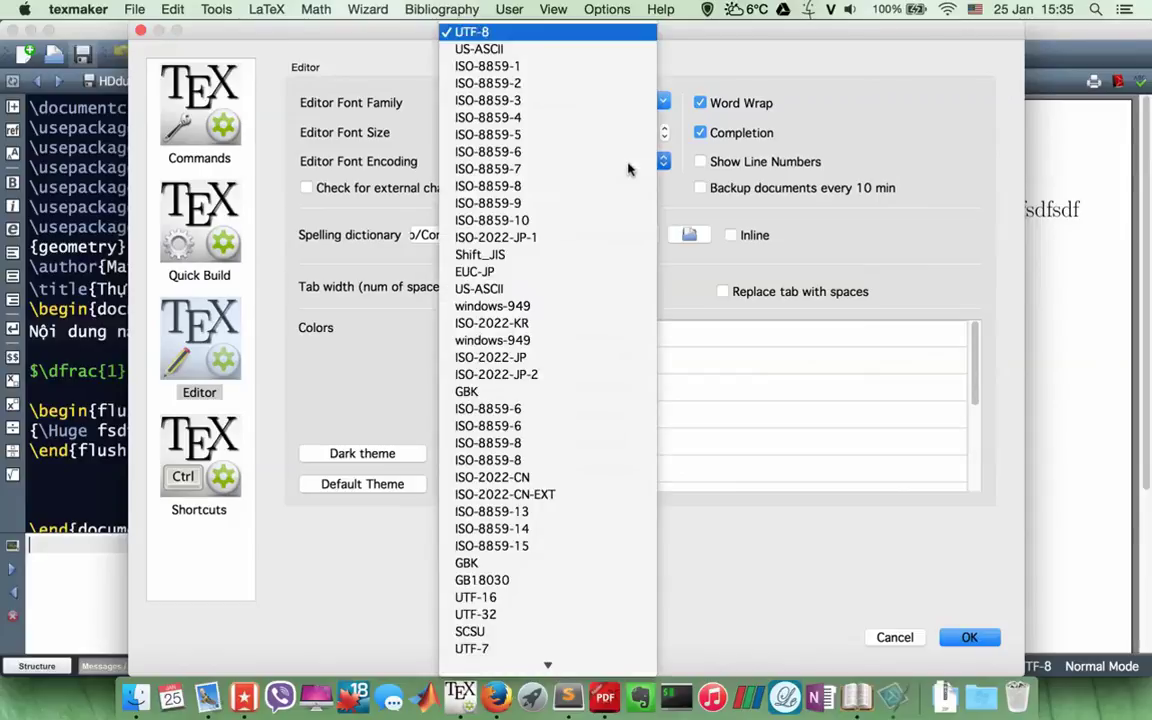
click(476, 33)
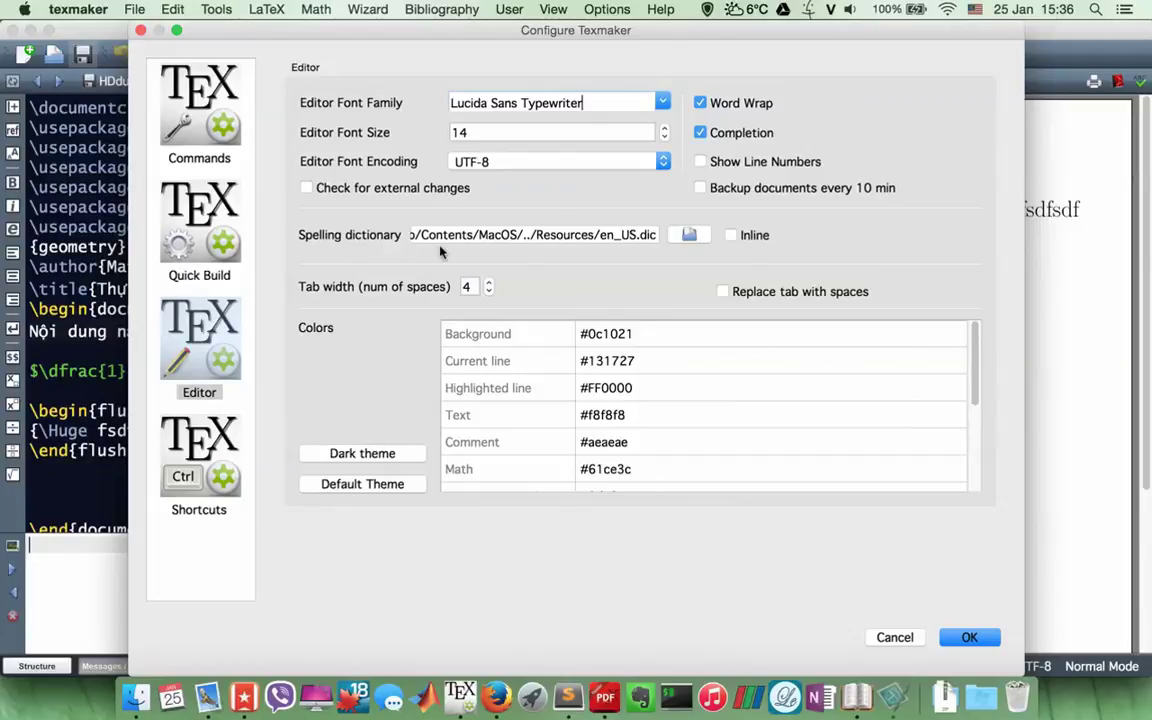
- Browse the spelling dictionary files in the Resources folder and leave without choosing another dictionary
click(690, 236)
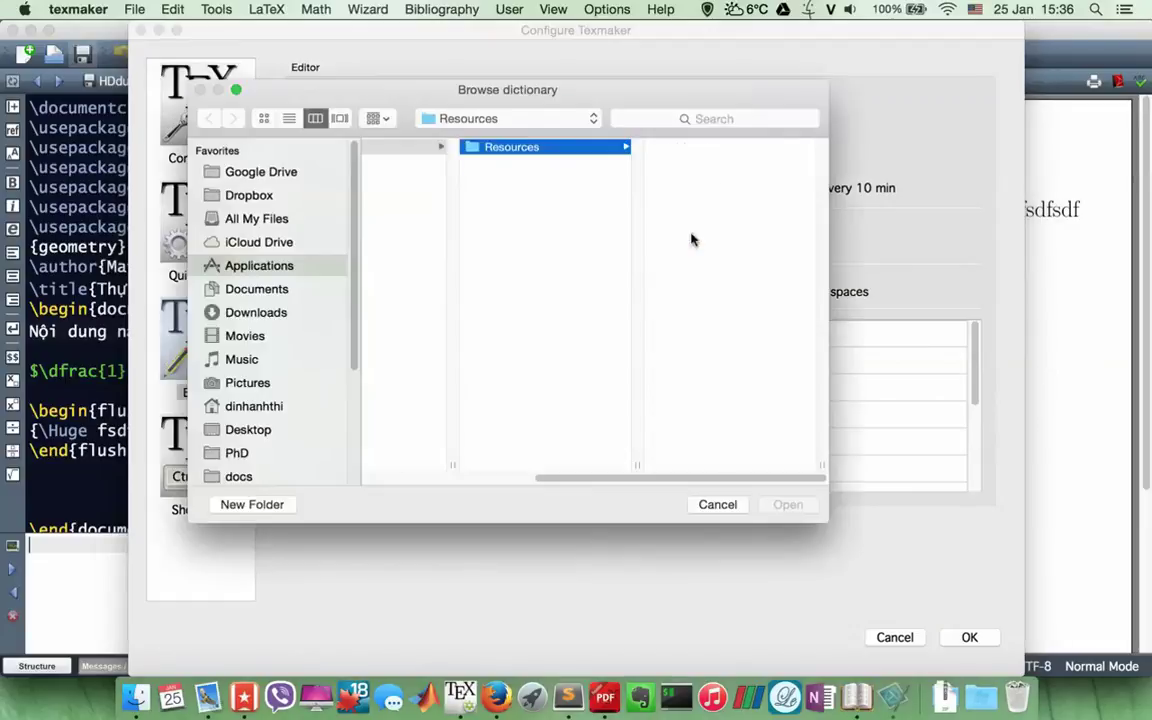
scroll(733, 235, down, 20)
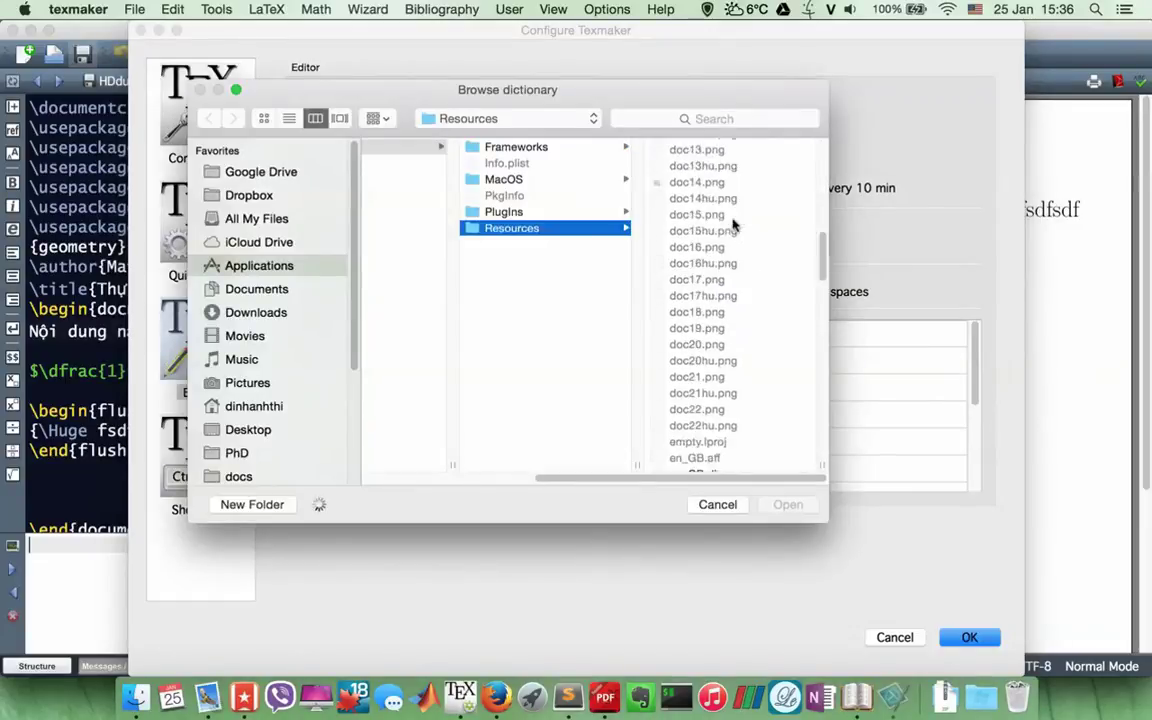
scroll(735, 215, up, 20)
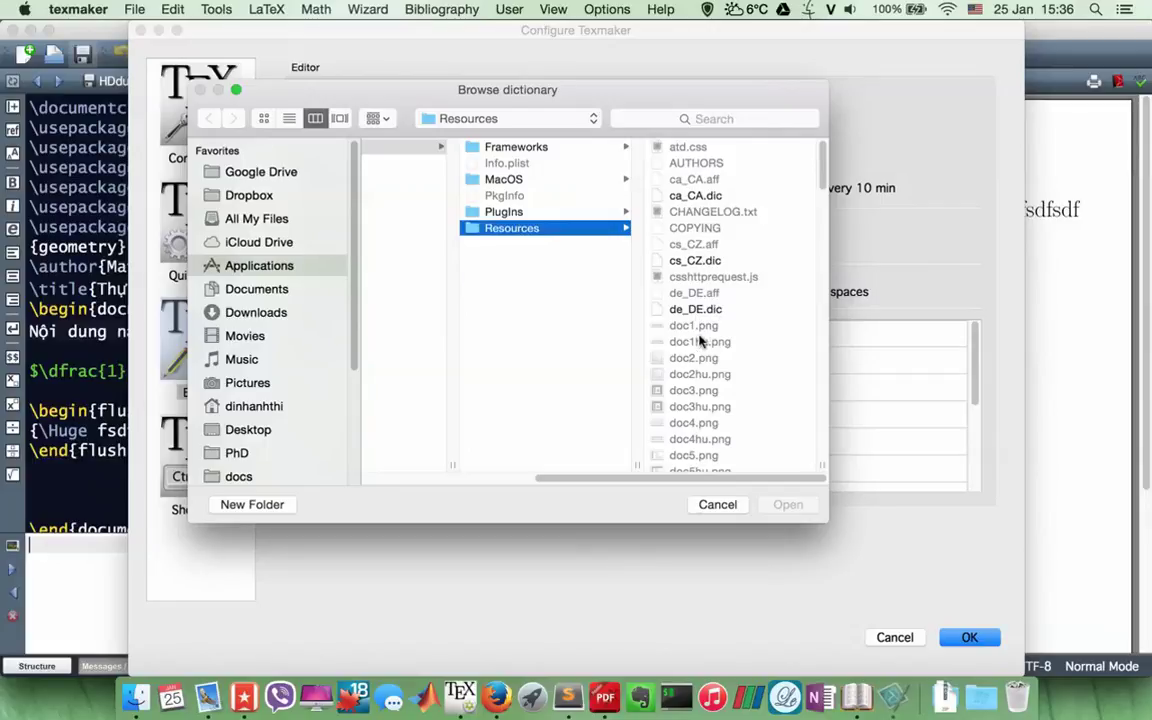
click(717, 505)
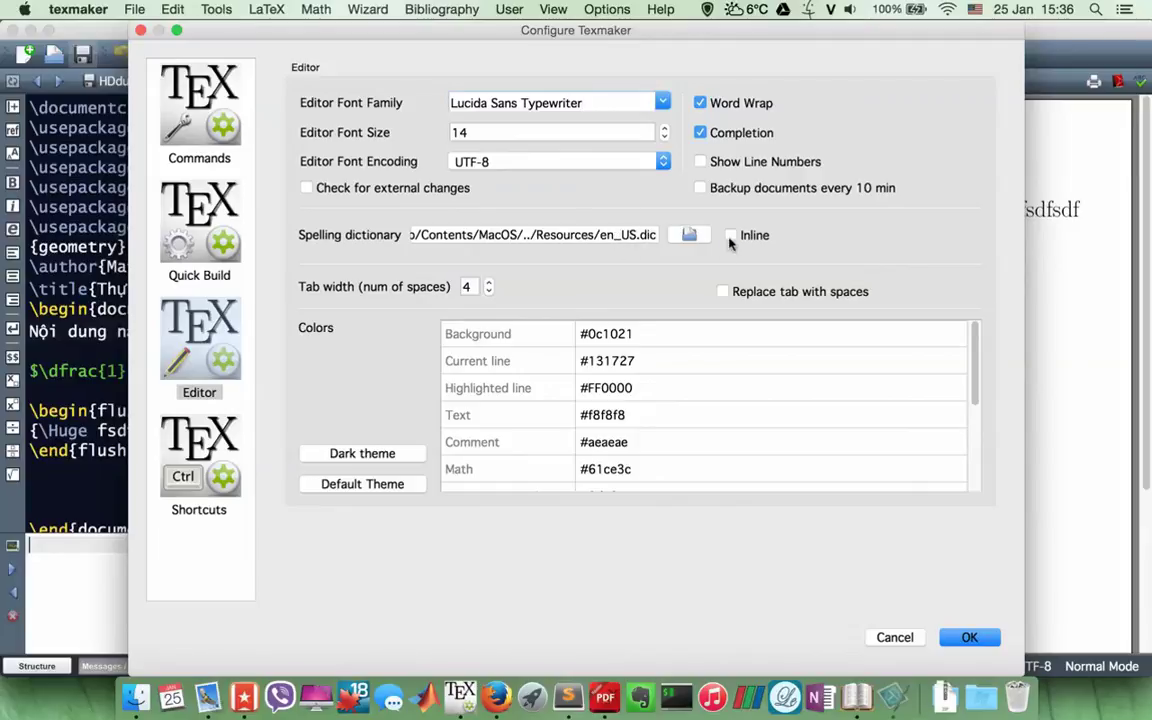
- Enable inline spell checking, apply the editor configuration, and inspect the source text
click(972, 637)
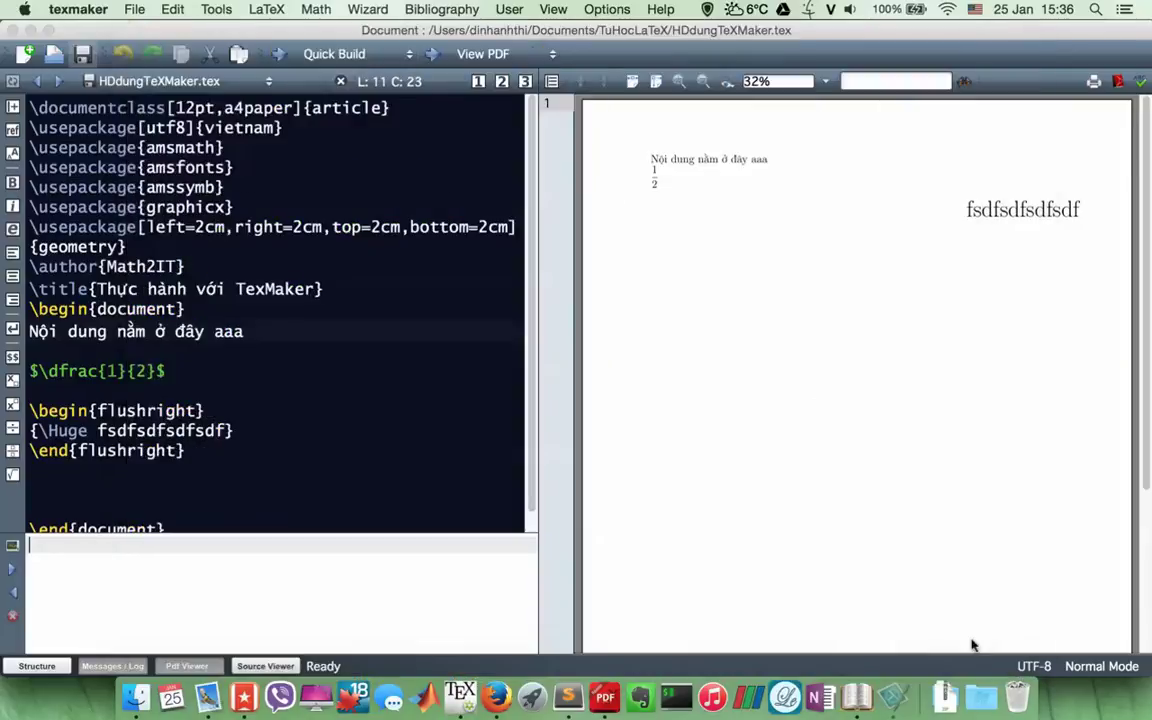
double_click(172, 230)
click(197, 263)
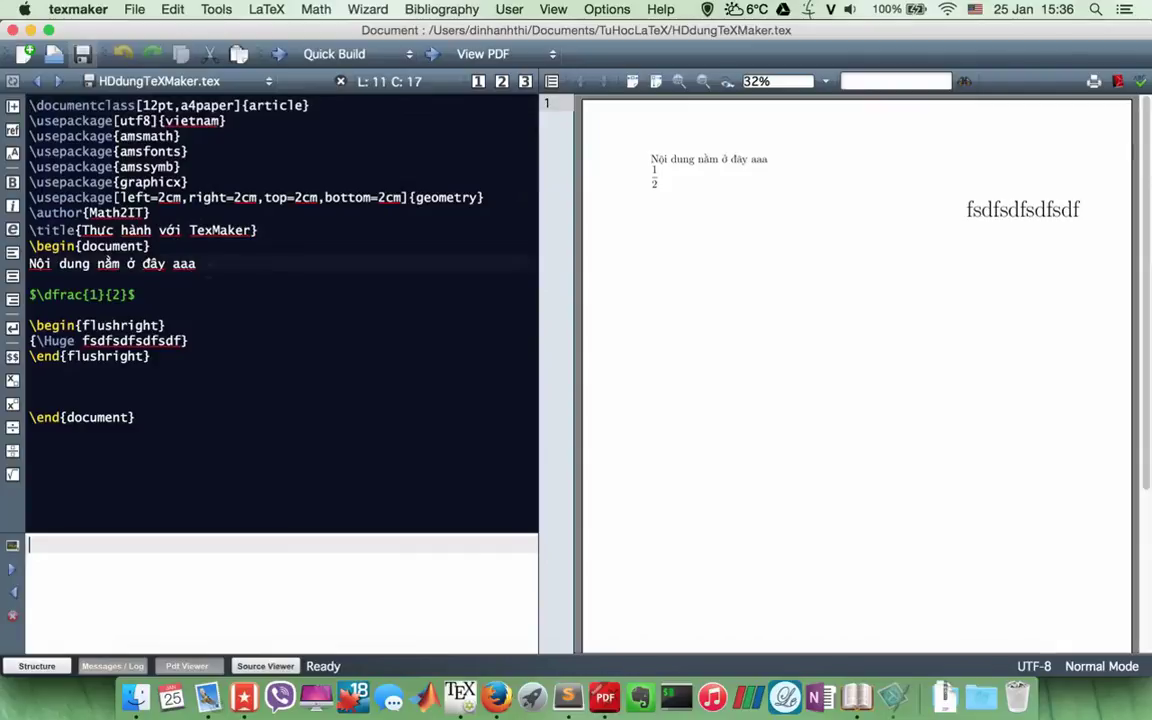
- Disable inline spell checking in the editor preferences and apply the configuration
click(66, 12)
click(72, 62)
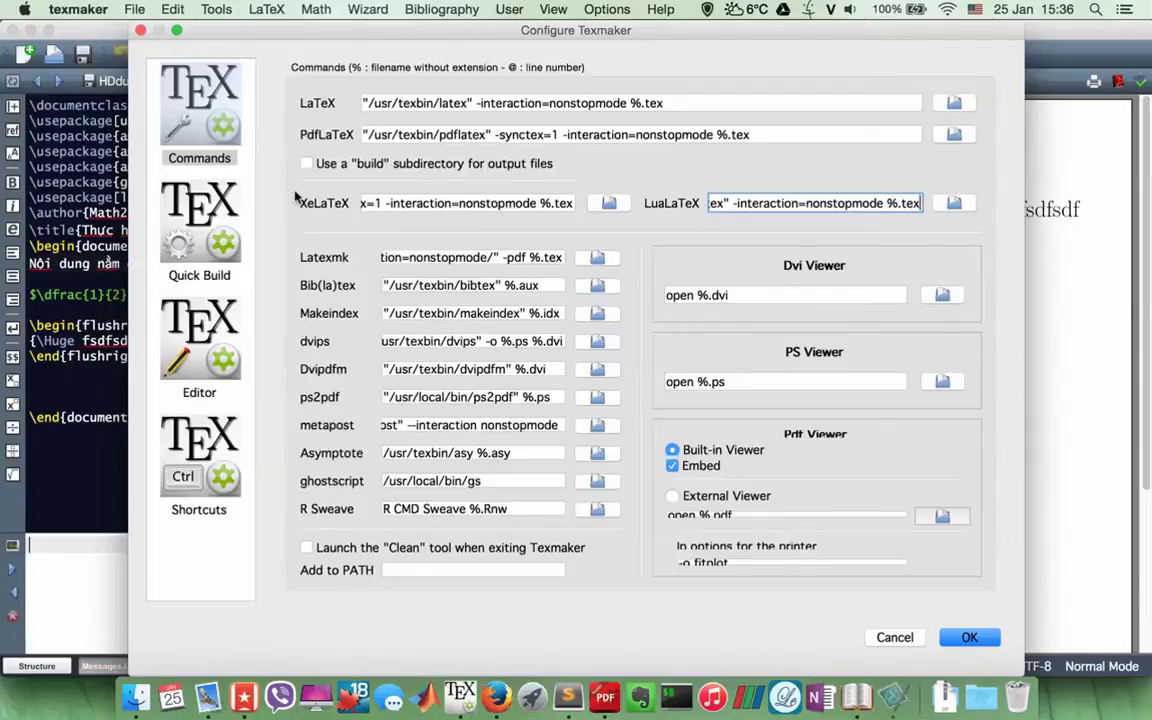
click(167, 318)
click(730, 235)
click(962, 637)
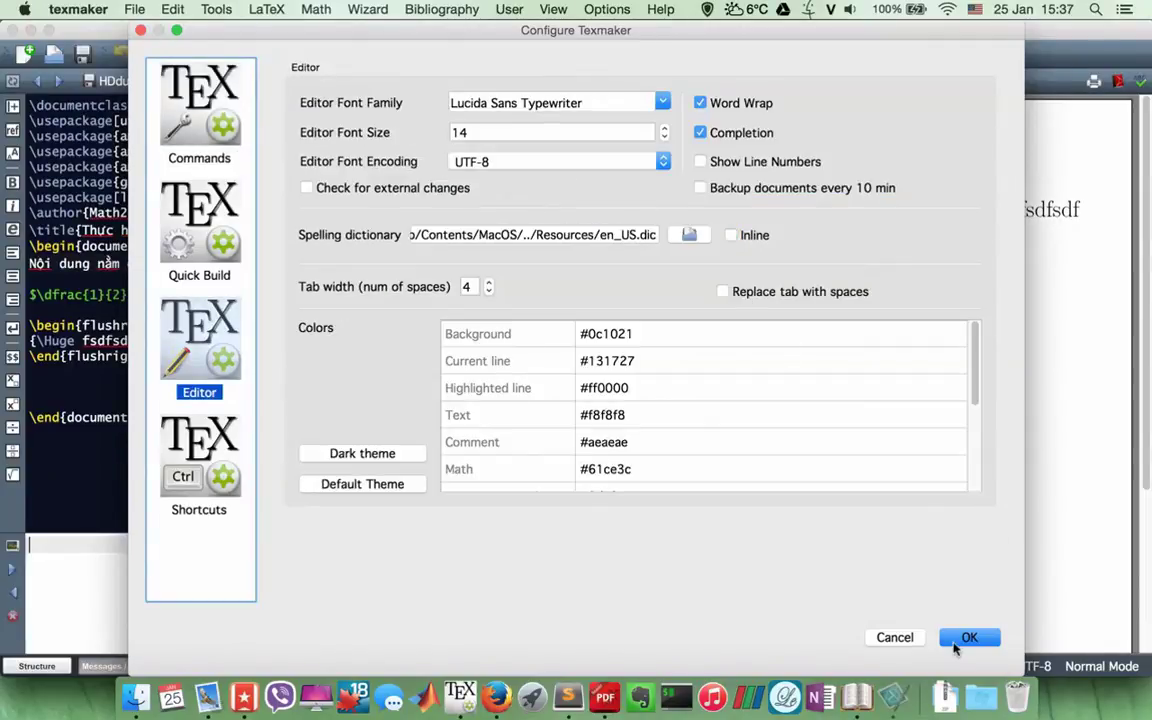
- Show the build subdirectory option in the command preferences, and switch to Finder to open the TuHocLaTeX folder in Documents
click(78, 10)
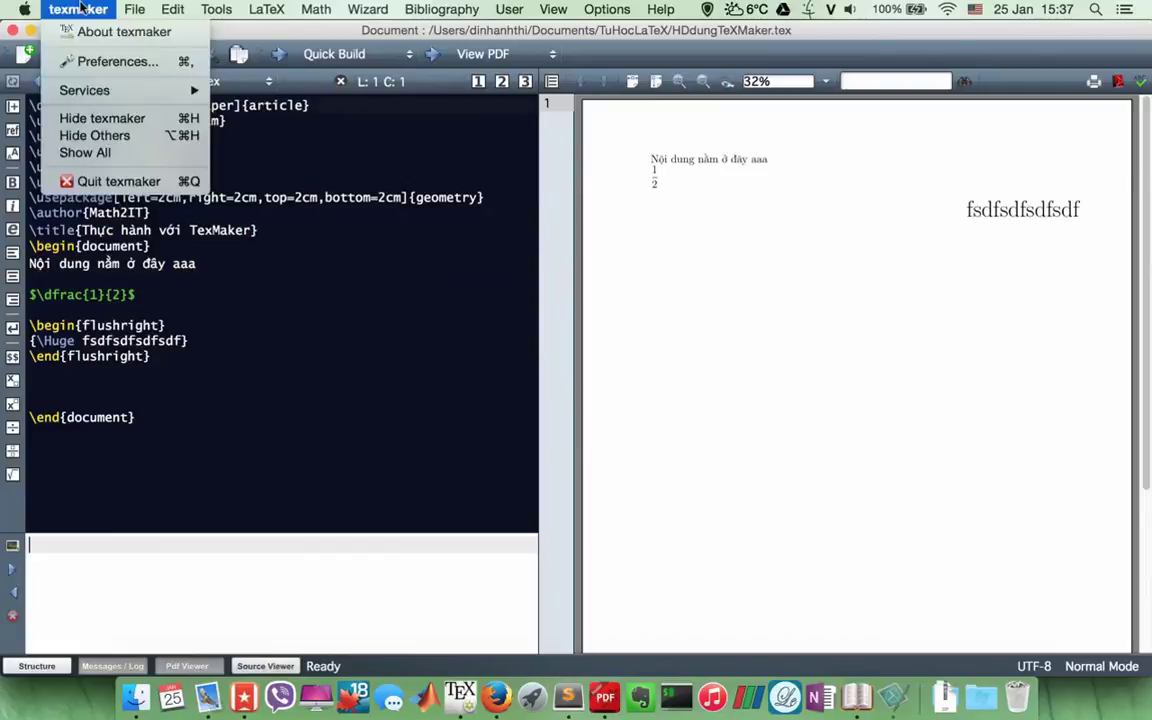
click(78, 62)
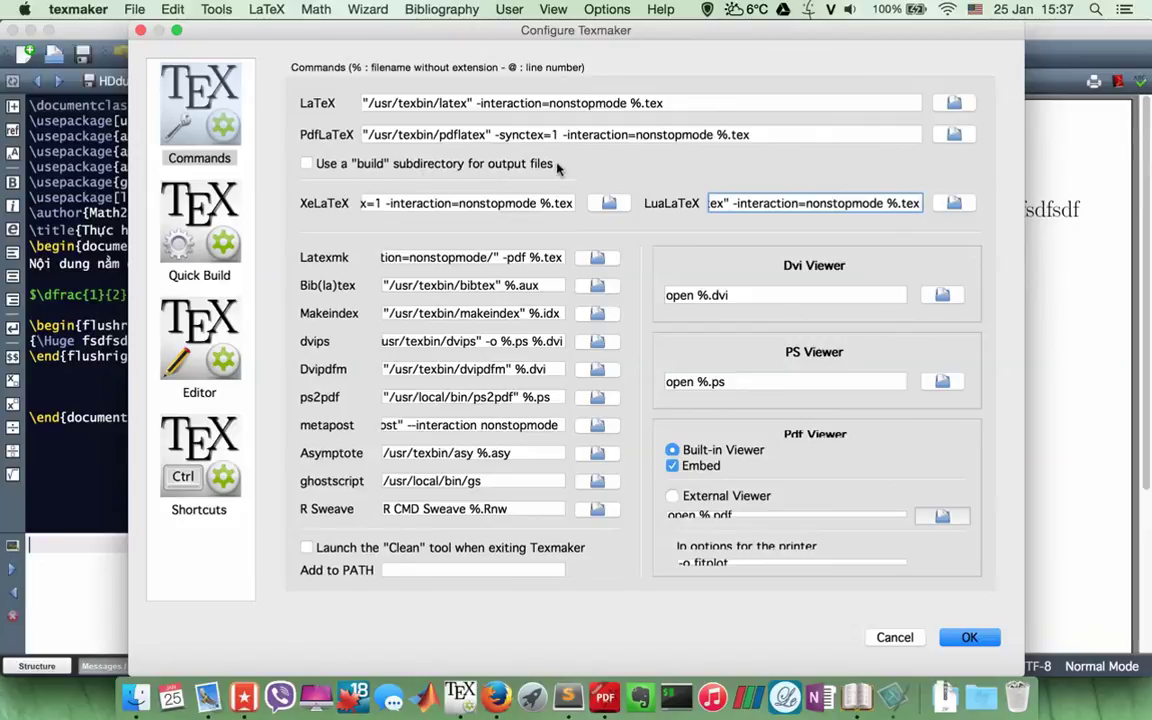
key(ctrl+Up)
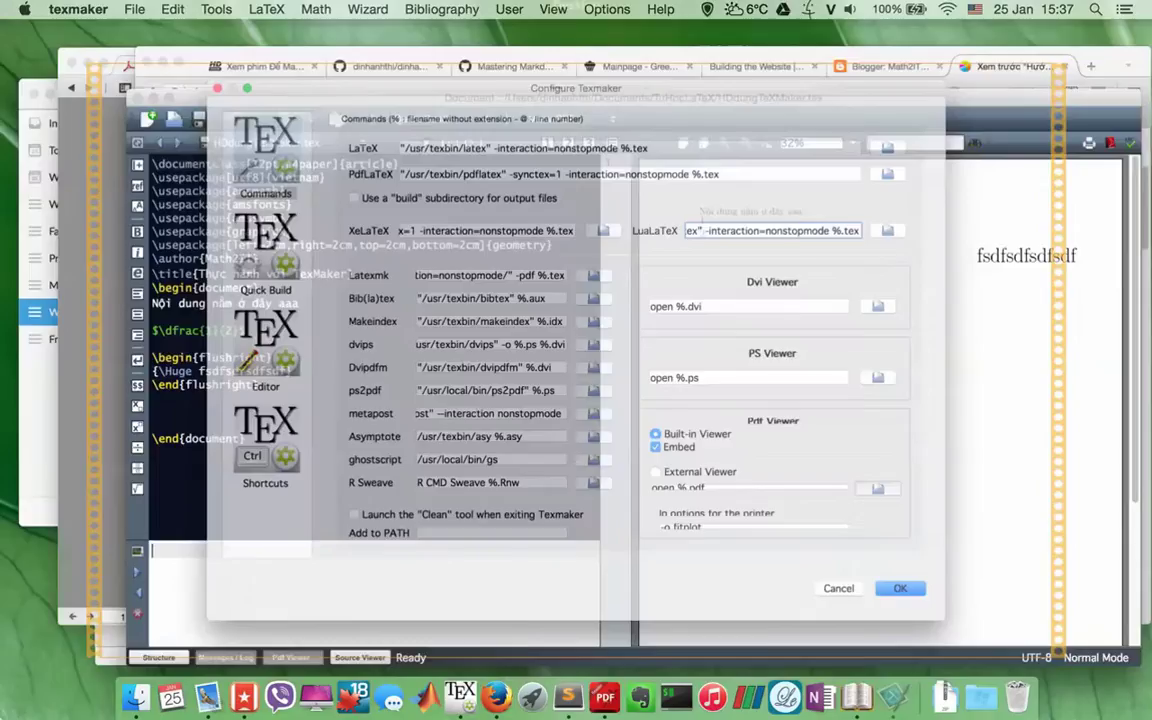
click(145, 522)
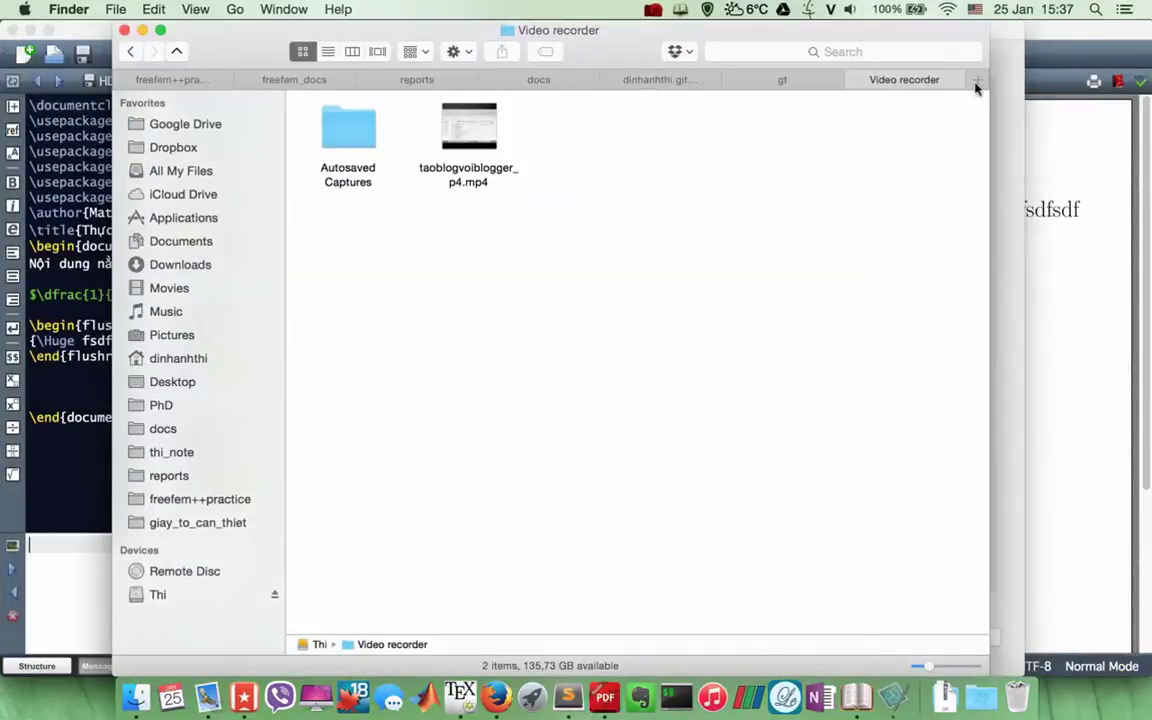
key(super+shift+h)
click(166, 264)
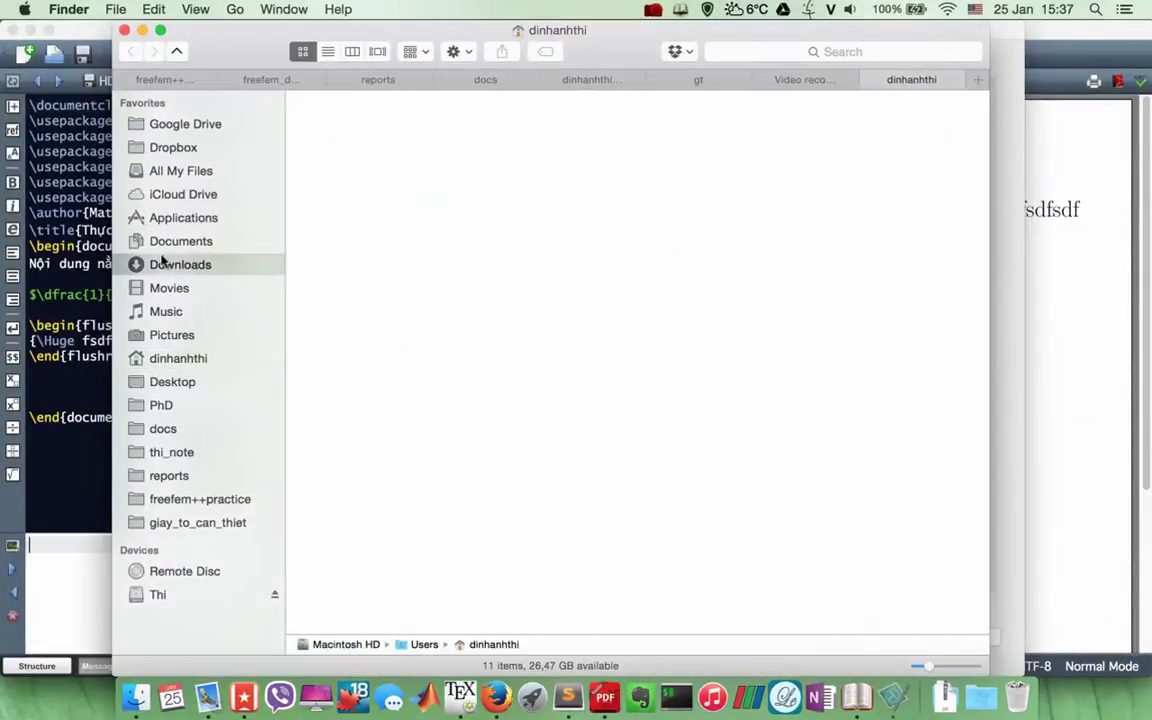
click(176, 242)
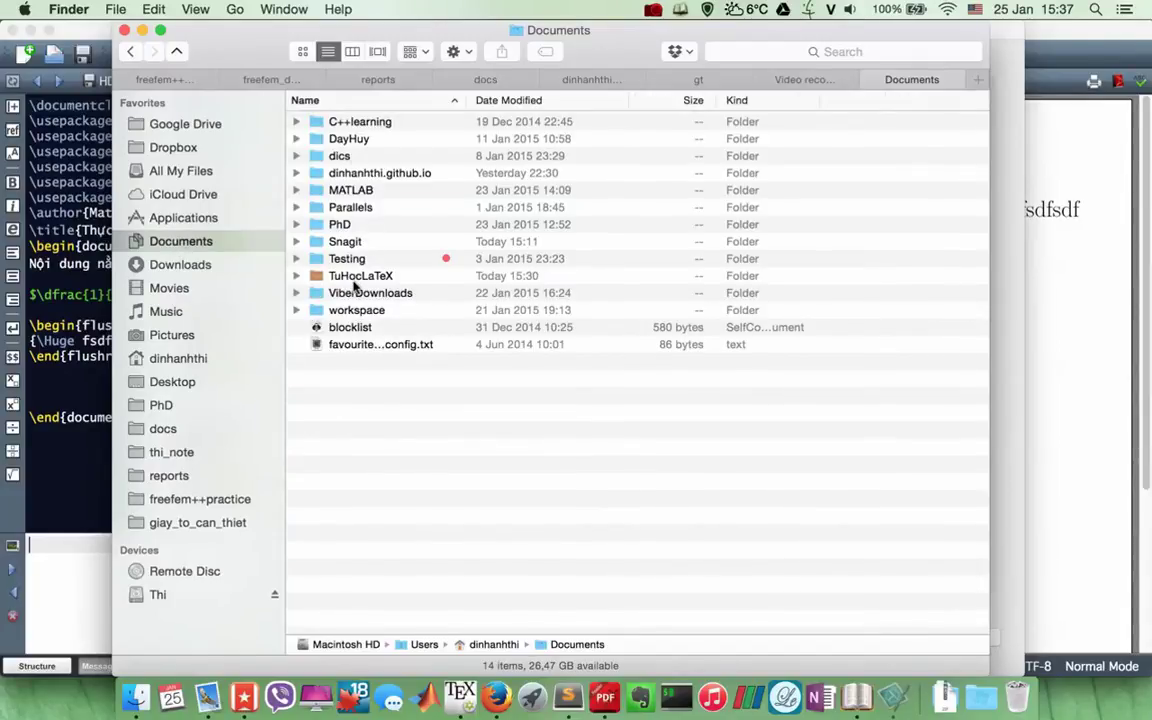
double_click(354, 281)
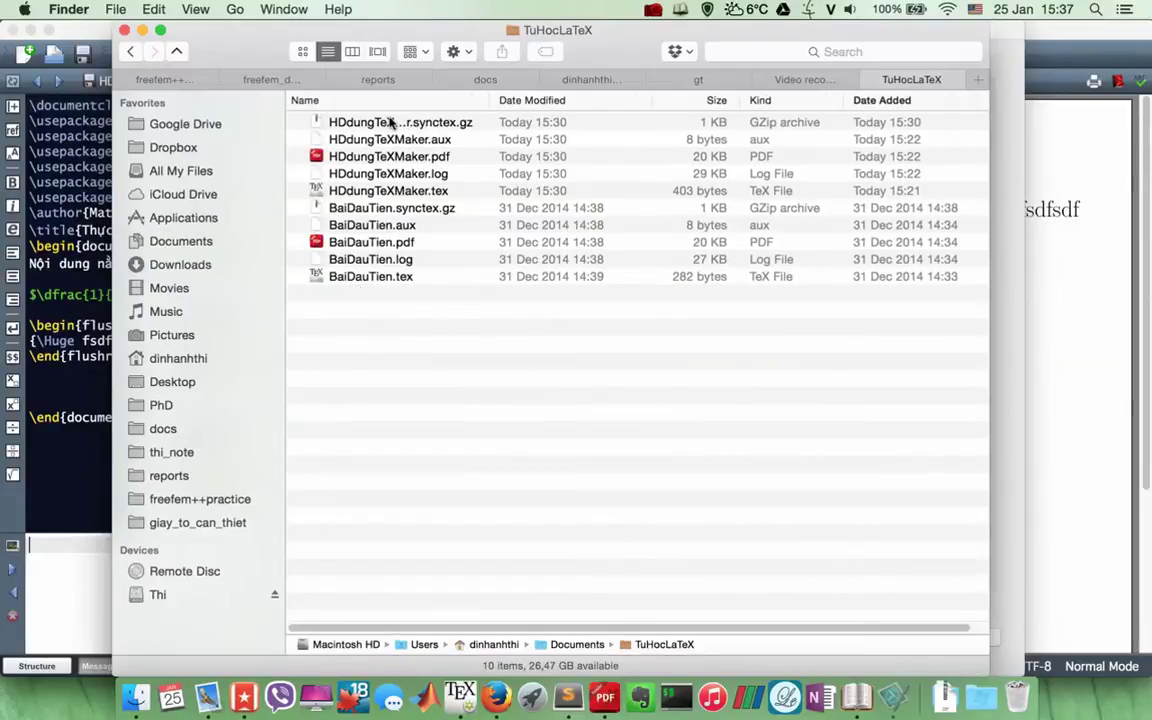
- Select all files in the TuHocLaTeX folder except HDdungTeXMaker.tex and BaiDauTien.tex
key(super+a)
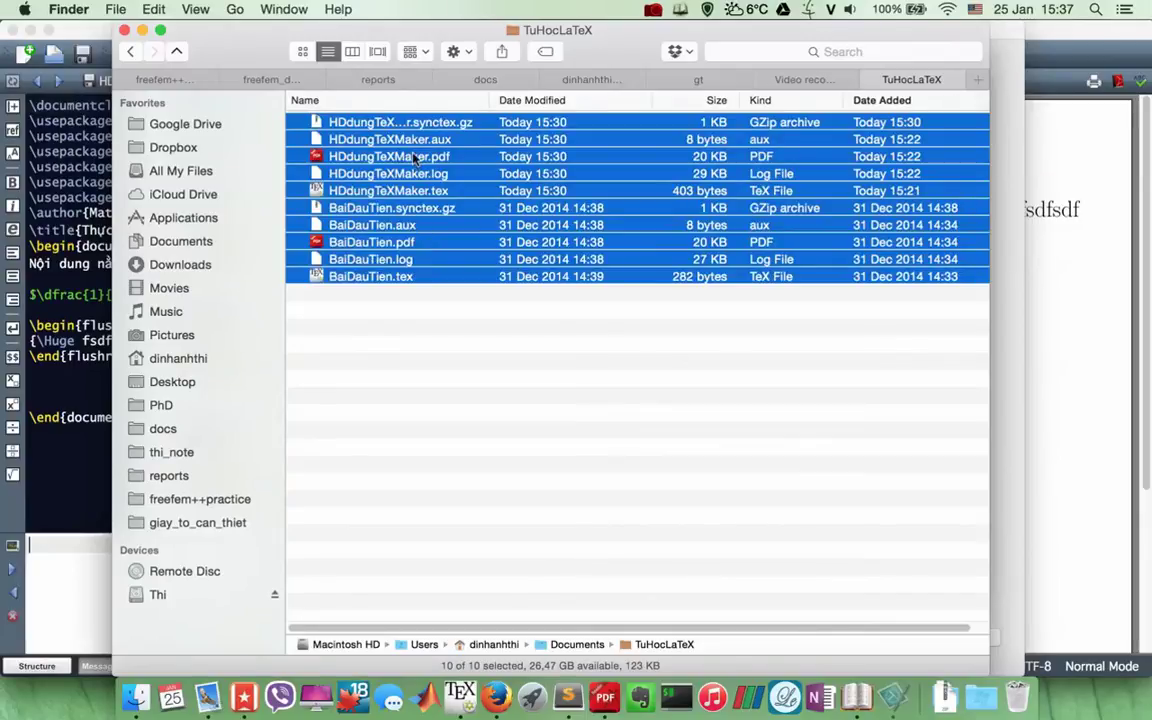
super+click(415, 160)
super+click(393, 158)
super+click(386, 192)
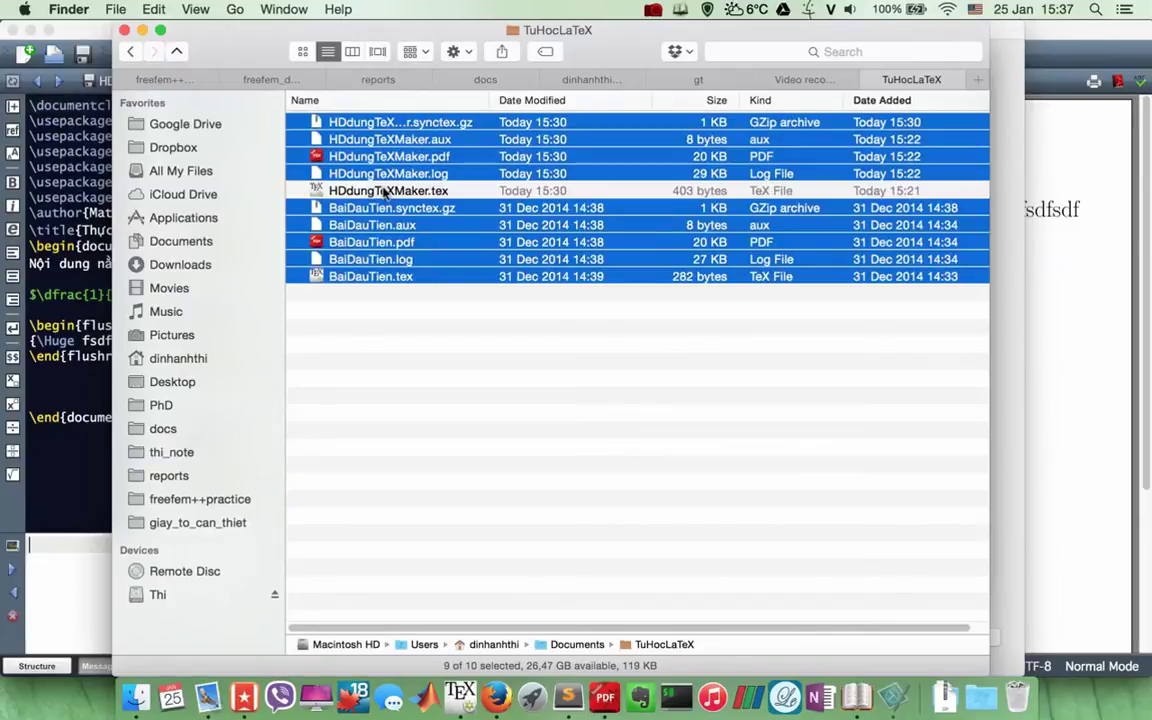
super+click(379, 280)
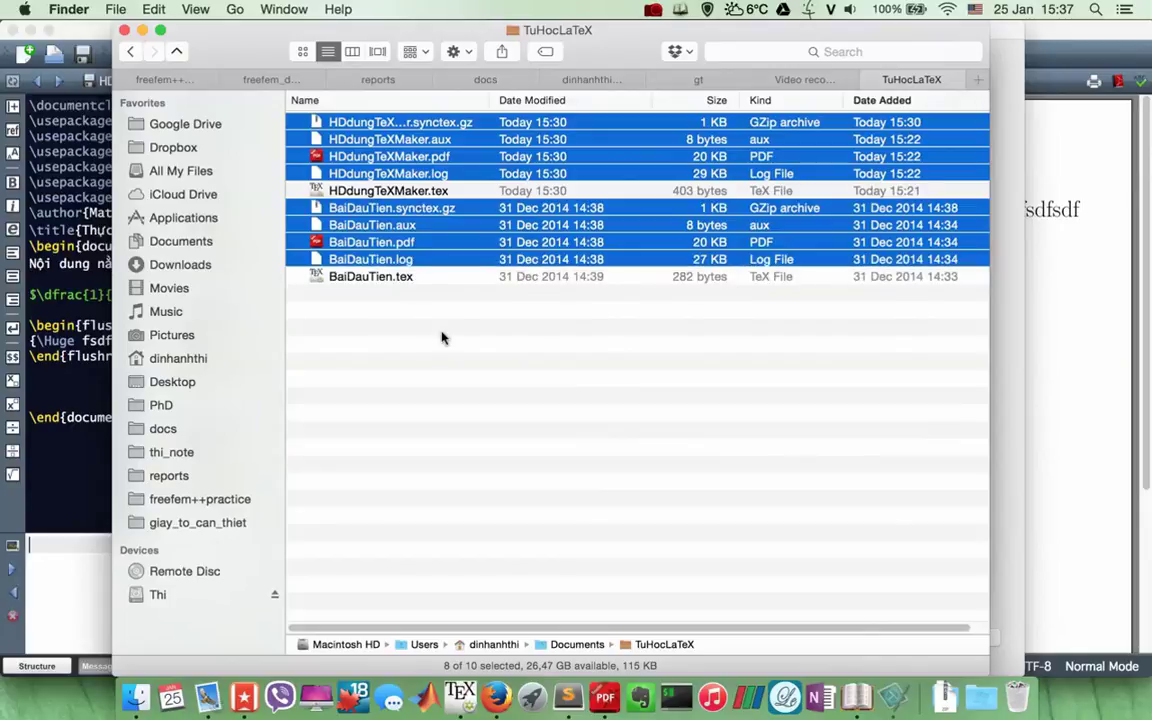
- Delete the selected files in the TuHocLaTeX folder, then return to Texmaker and close its configuration dialog
key(super+BackSpace)
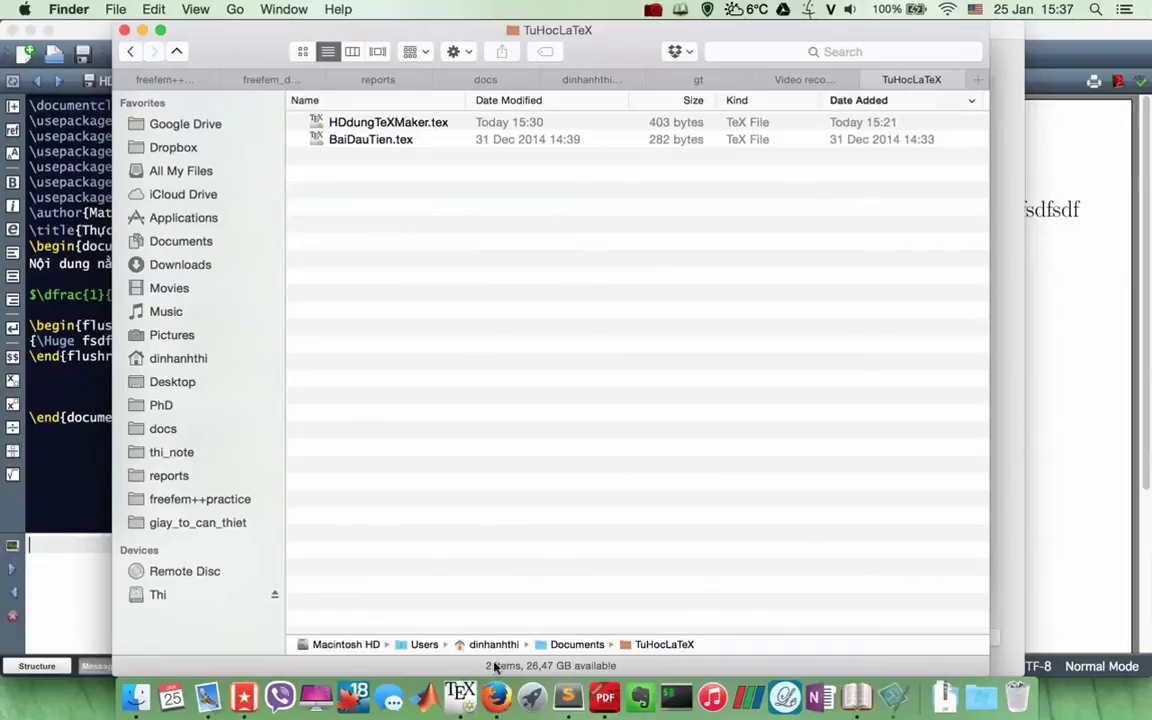
click(460, 693)
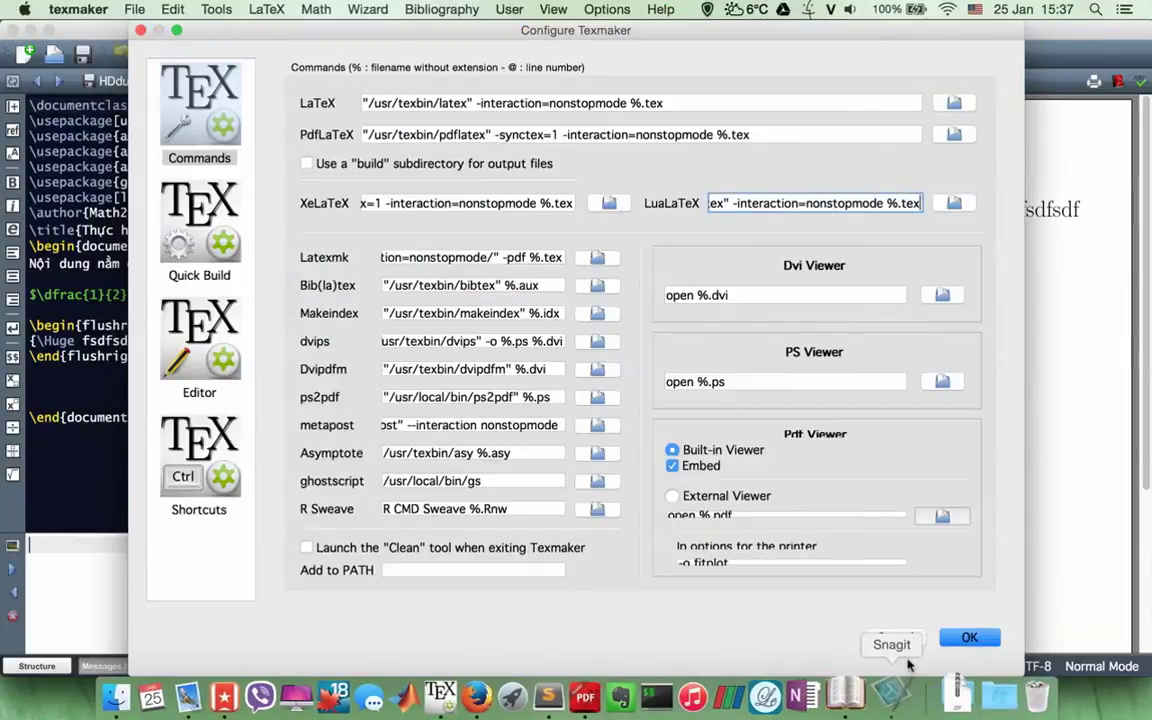
click(966, 638)
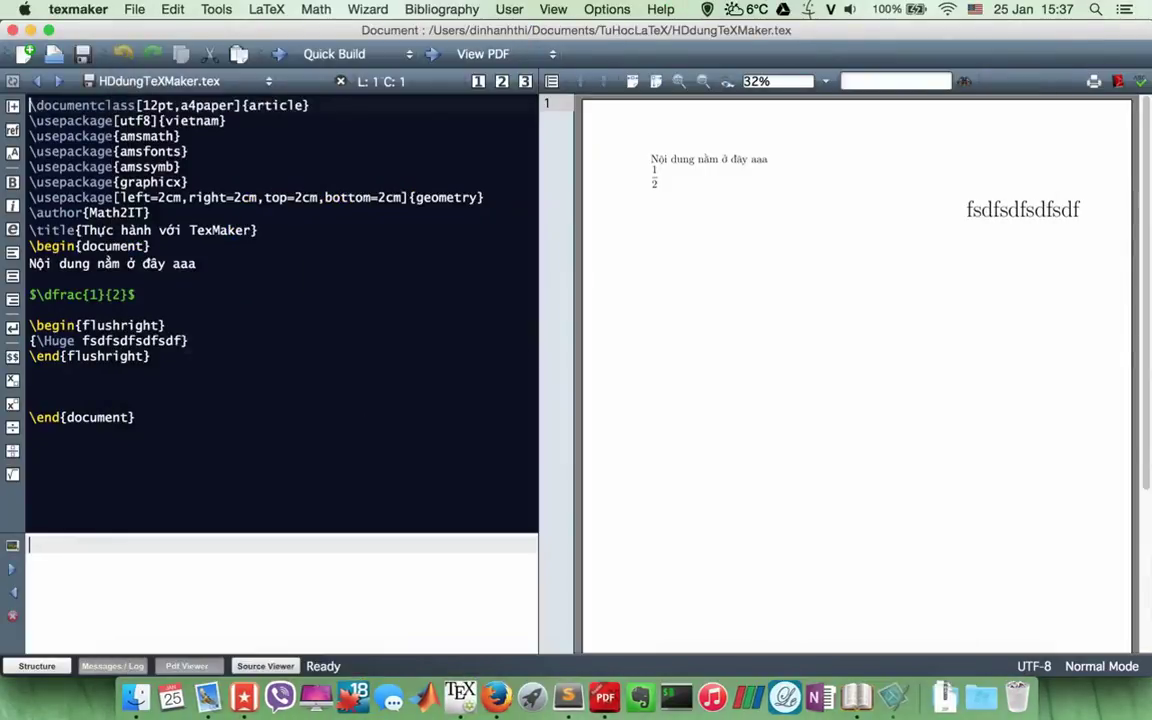
- Compile HDdungTeXMaker.tex with Quick Build and switch to Finder to examine the output files in the TuHocLaTeX folder
key(F1)
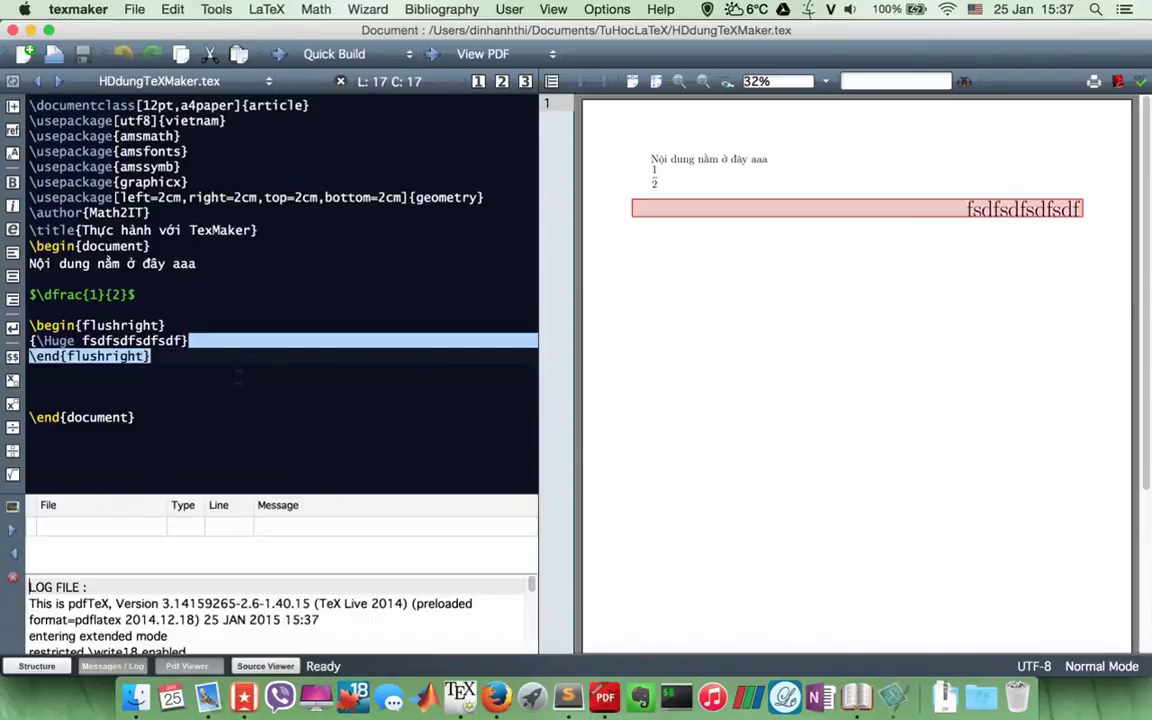
key(super+Tab)
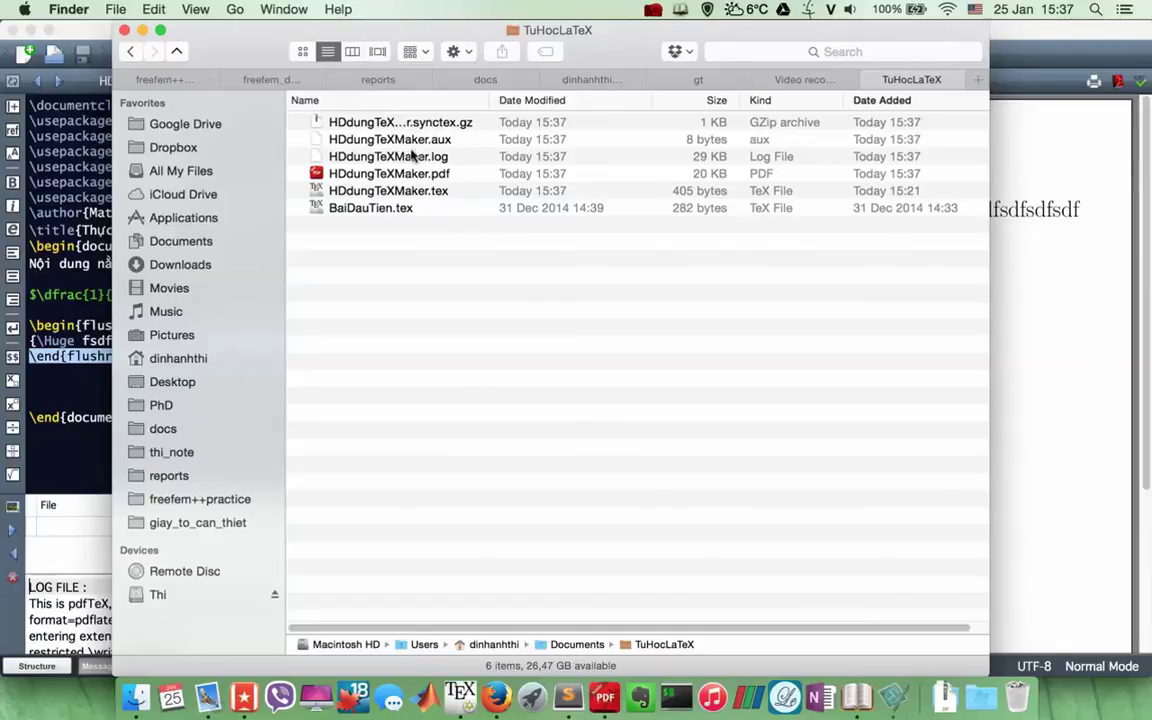
click(368, 174)
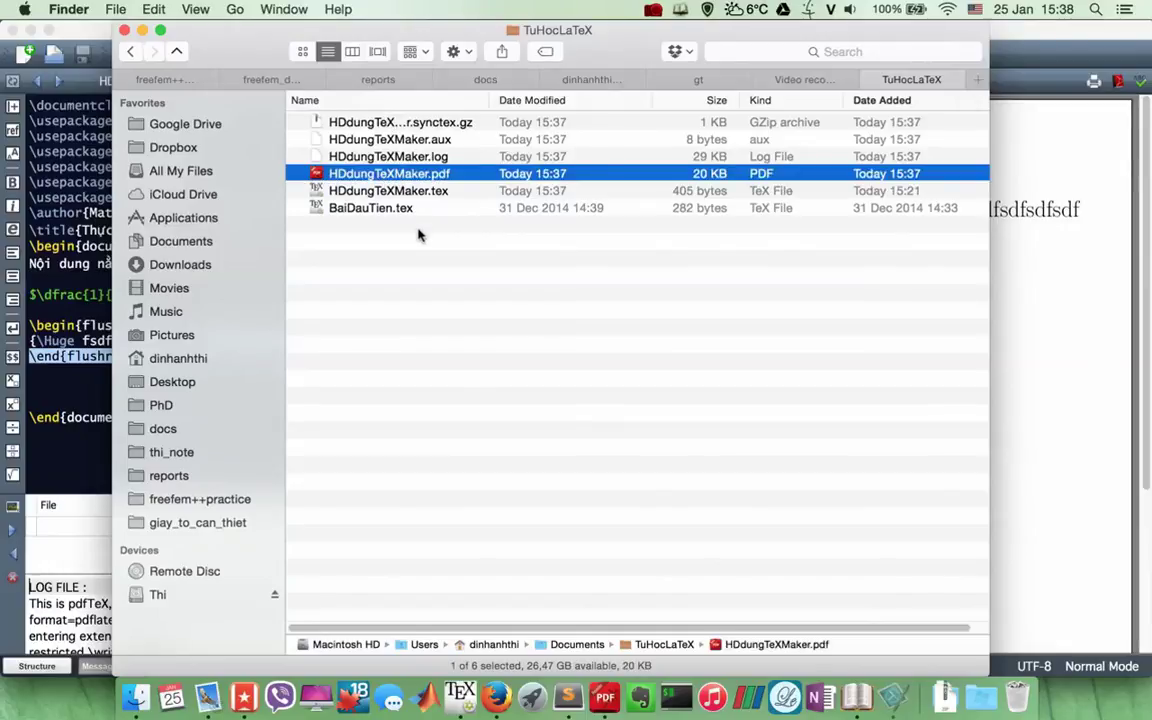
click(381, 230)
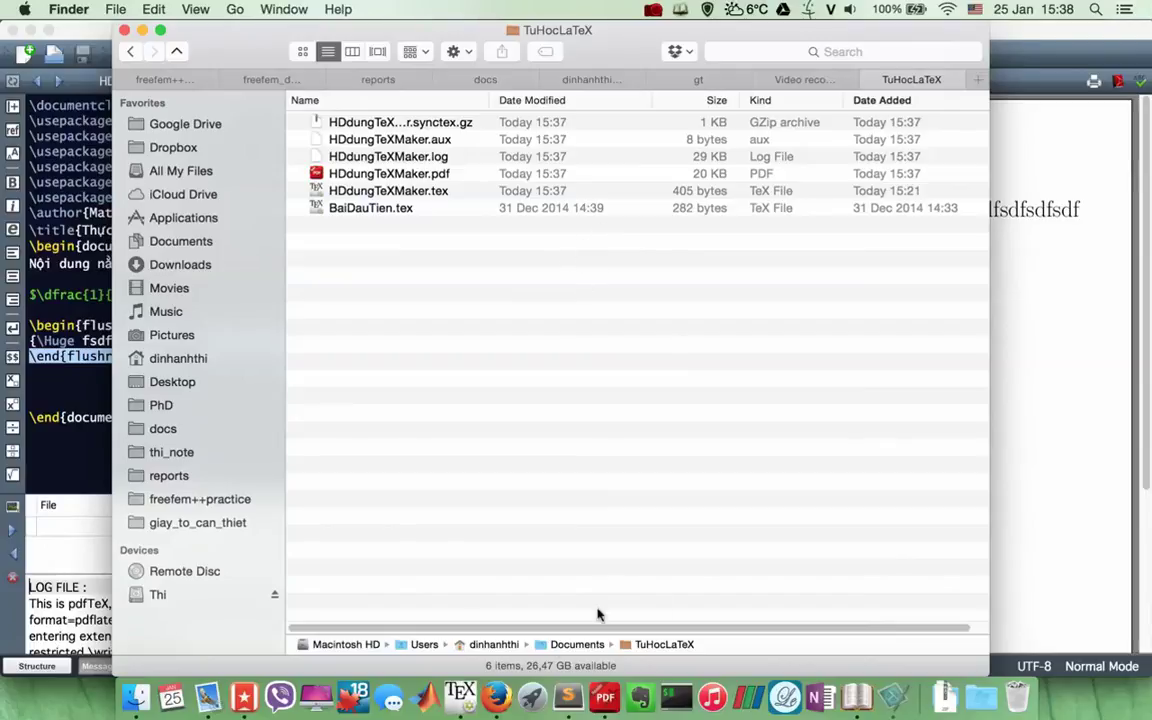
- Switch back to Texmaker, enable the "build" subdirectory for output files in the command preferences, and apply the configuration
click(465, 690)
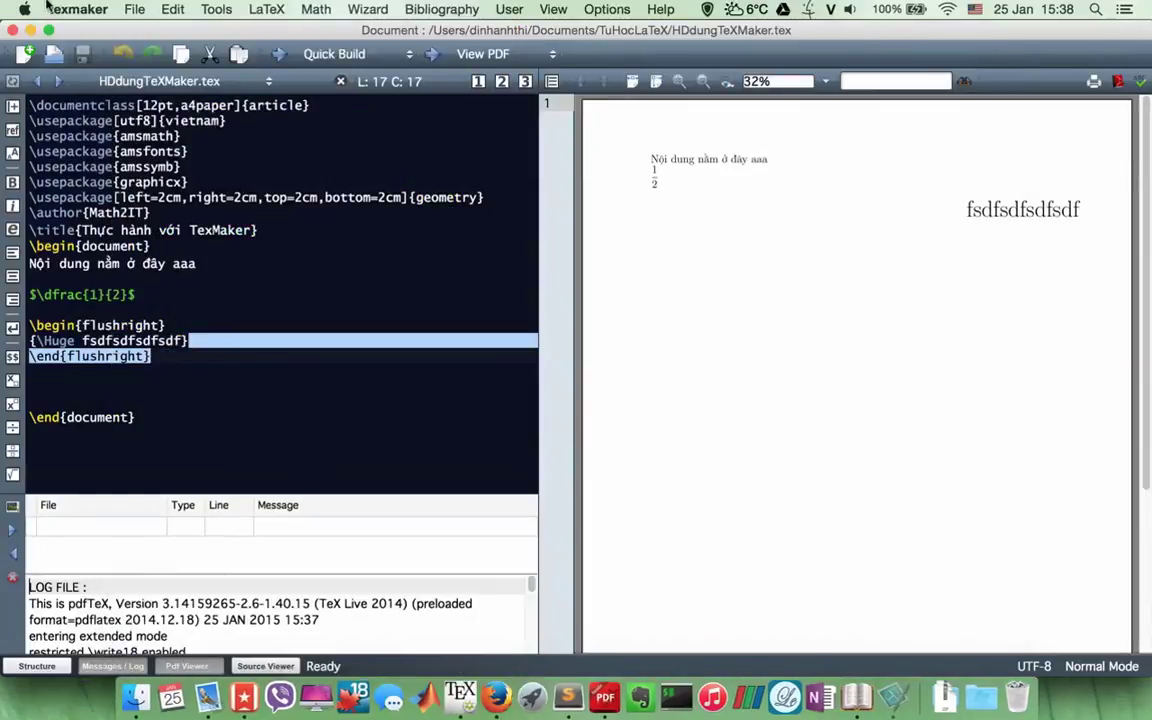
click(78, 9)
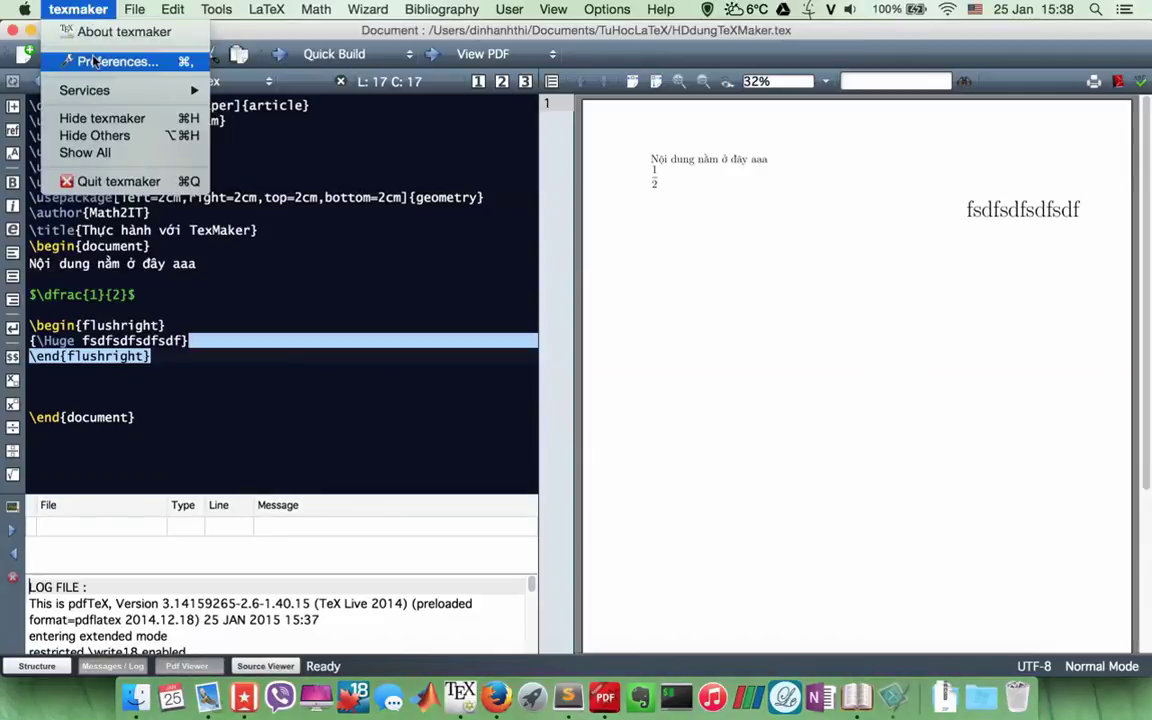
click(90, 58)
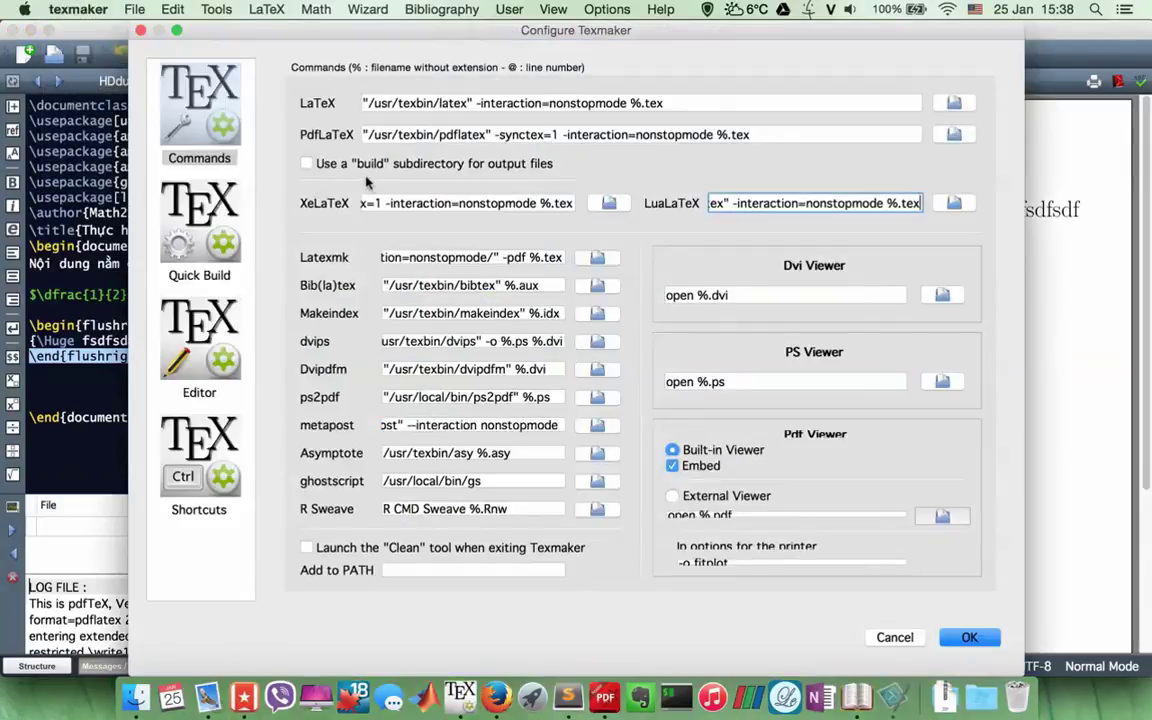
click(306, 165)
click(969, 637)
- Try to compile HDdungTeXMaker.tex with Quick Build and dismiss the warnings
click(263, 294)
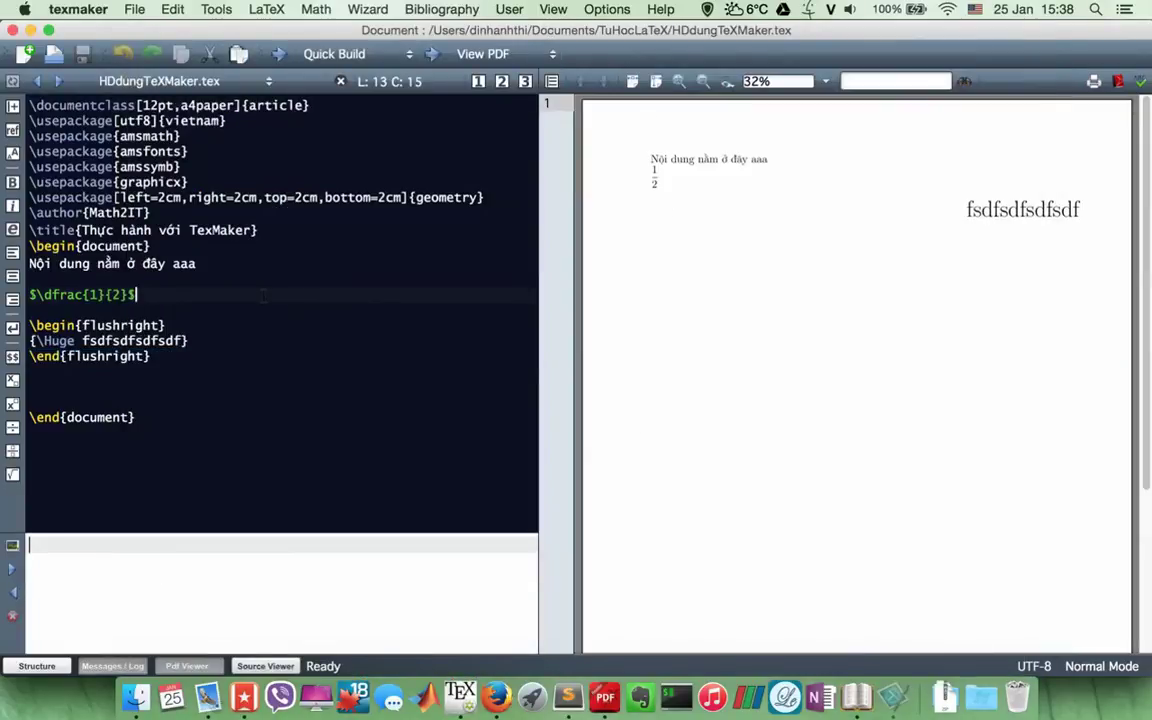
key(F1)
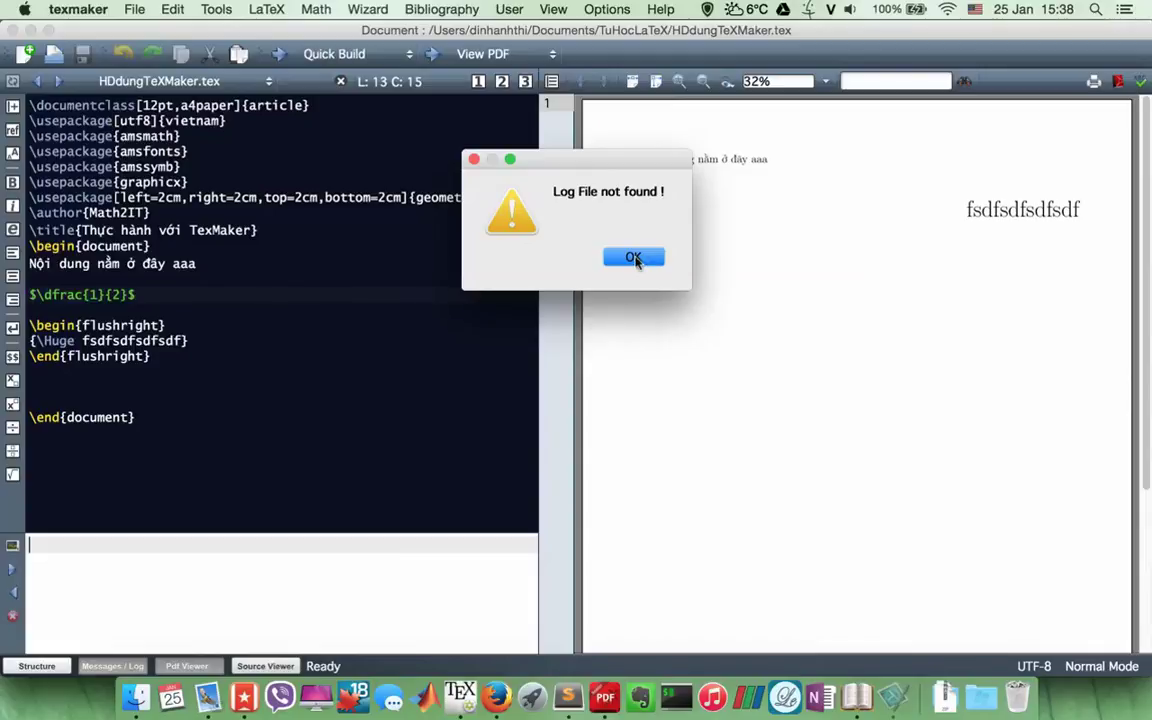
click(636, 260)
click(706, 318)
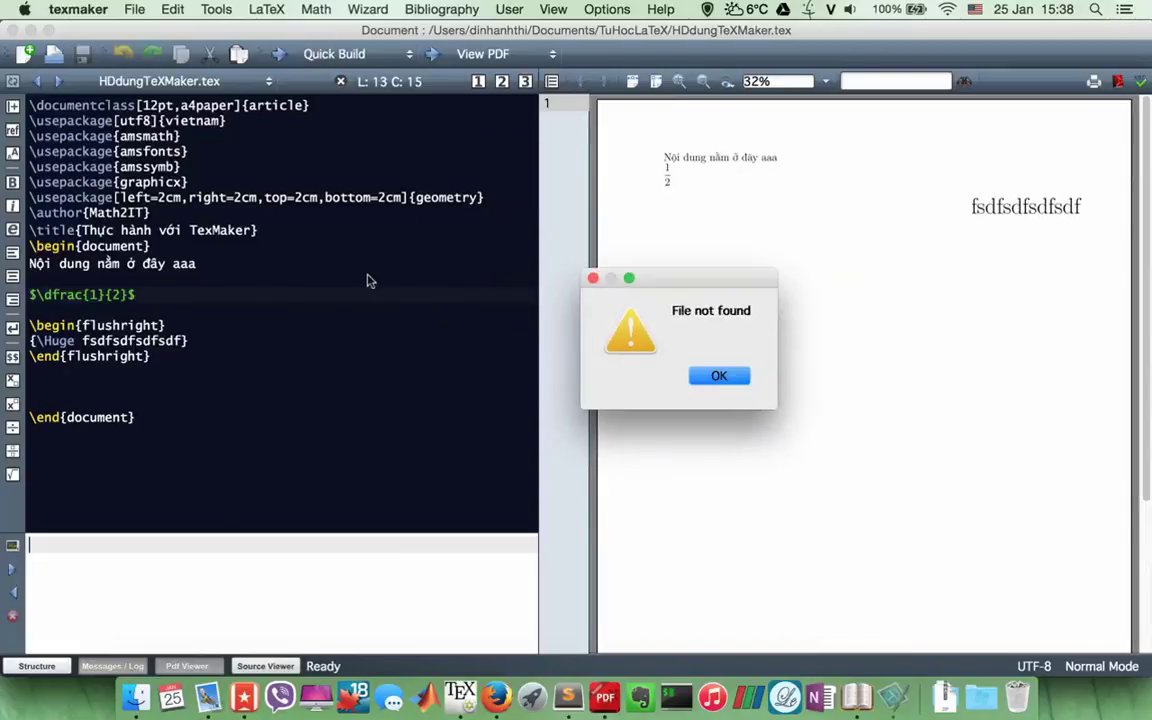
click(734, 380)
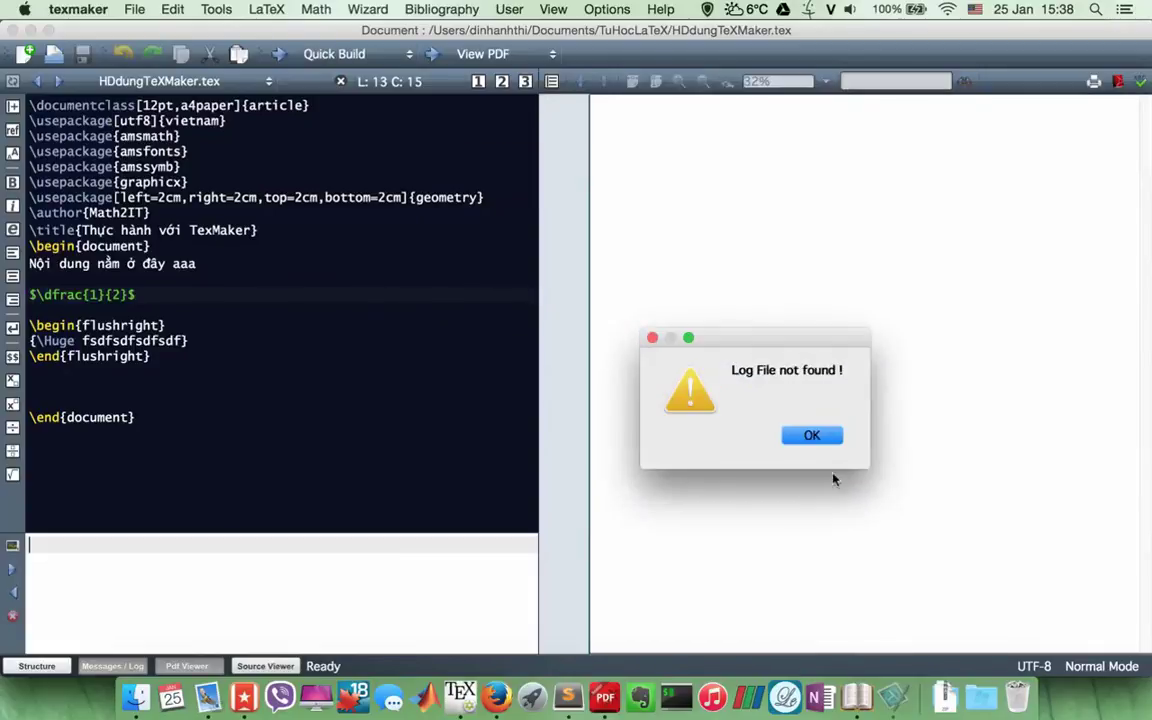
click(812, 436)
- Switch to Finder and delete every file in the TuHocLaTeX folder except HDdungTeXMaker.tex and BaiDauTien.tex
click(136, 697)
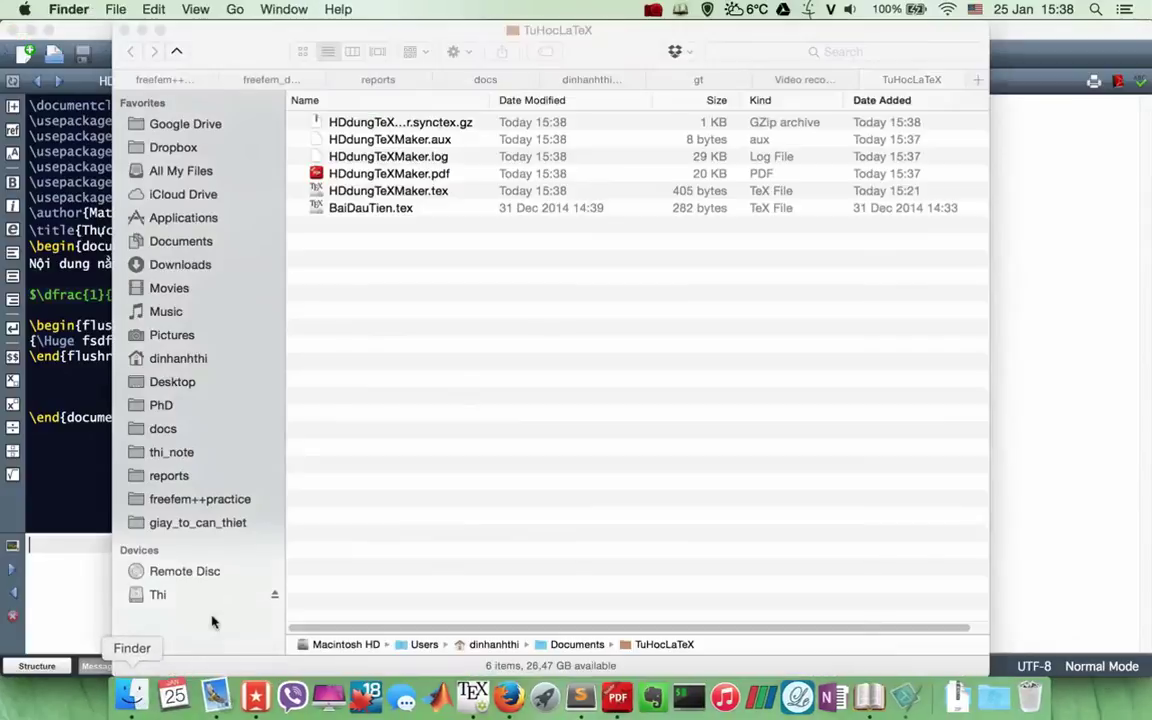
key(super+a)
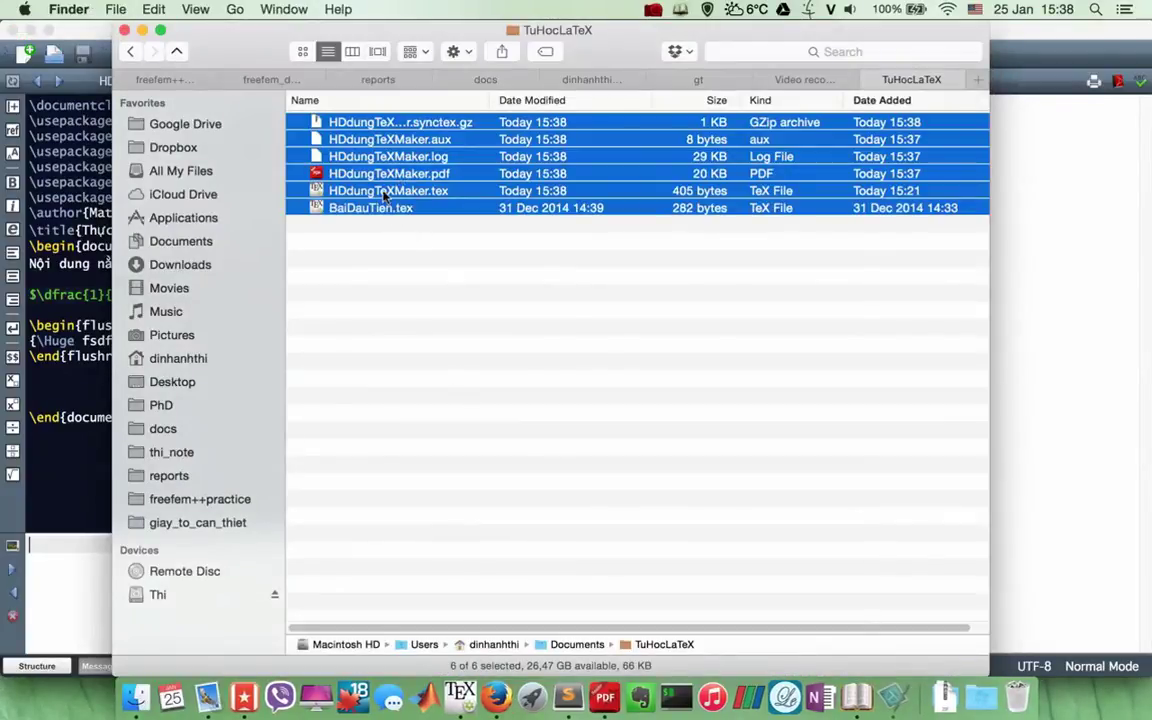
super+click(383, 192)
super+click(386, 206)
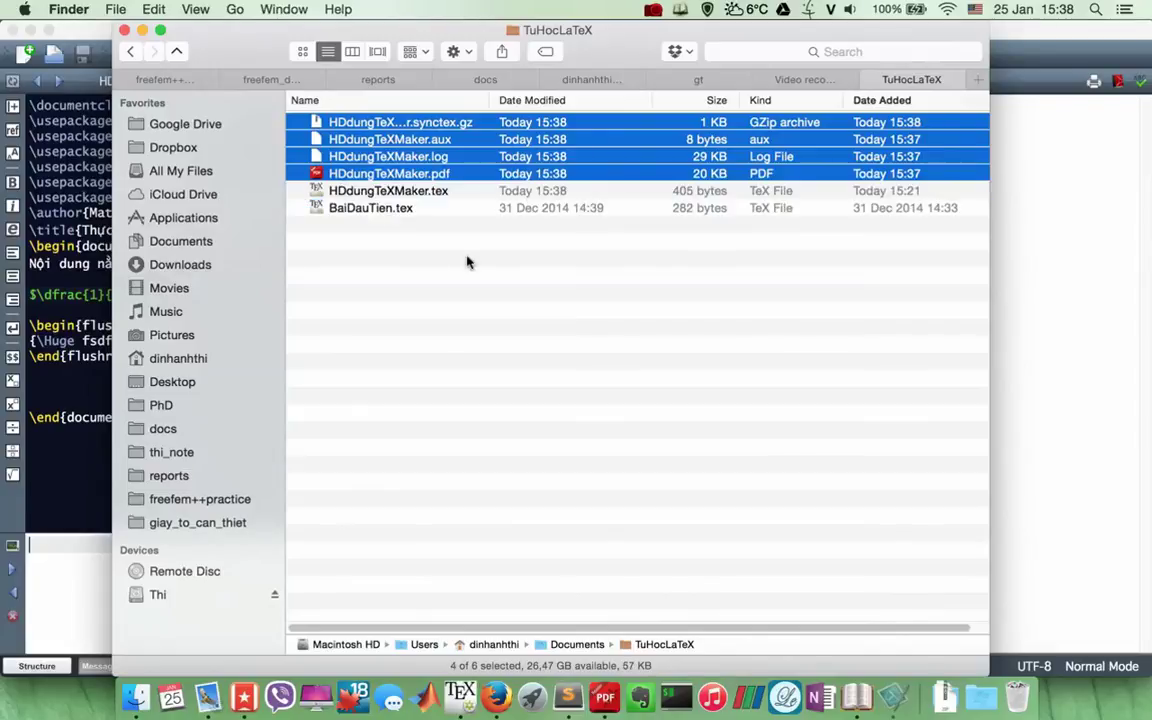
key(super+BackSpace)
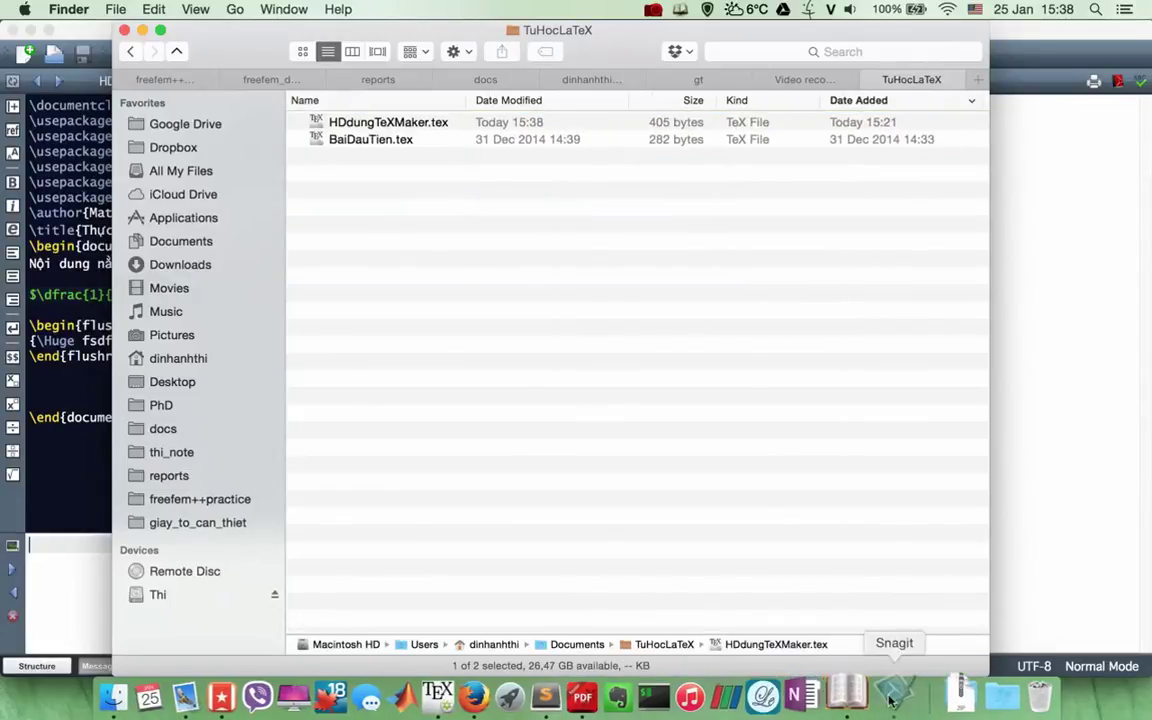
- Return to Texmaker, run Quick Build on HDdungTeXMaker.tex again, and dismiss the warnings
click(460, 690)
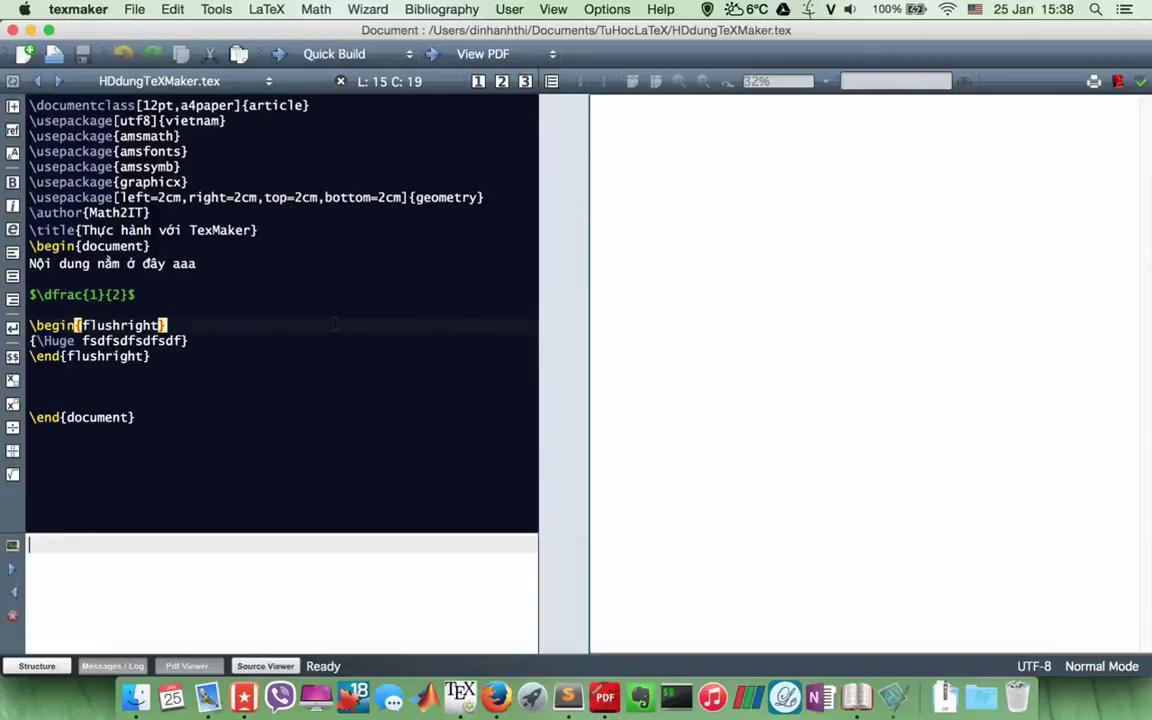
key(F1)
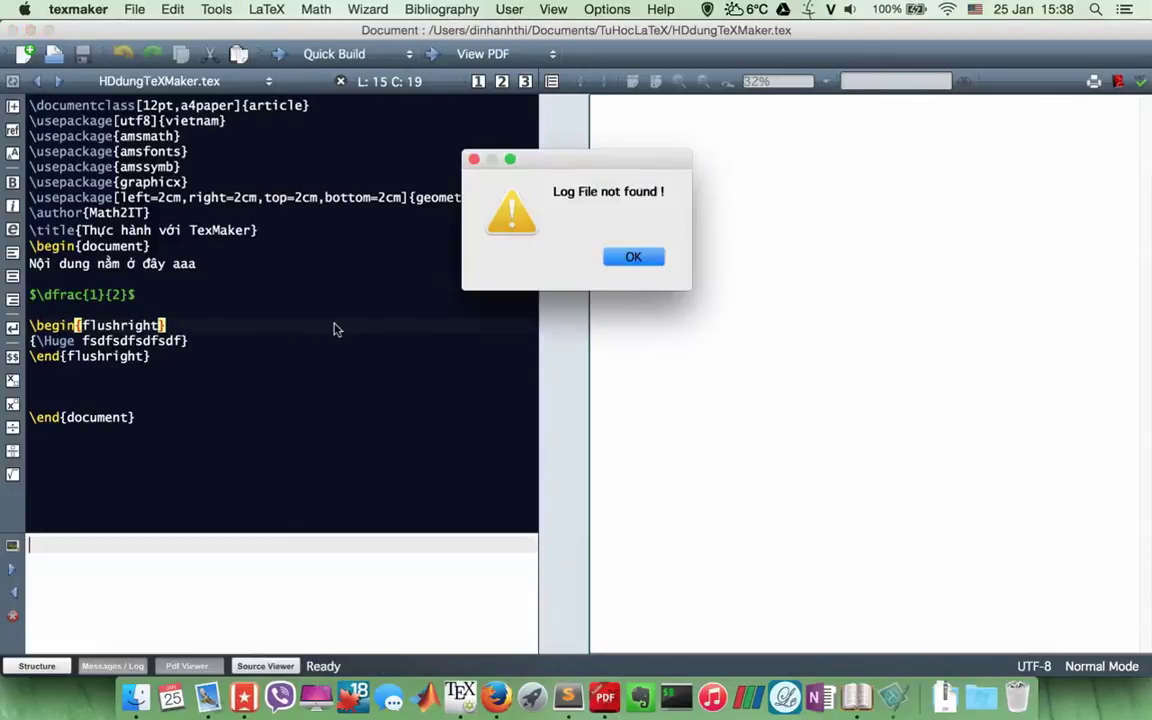
click(630, 259)
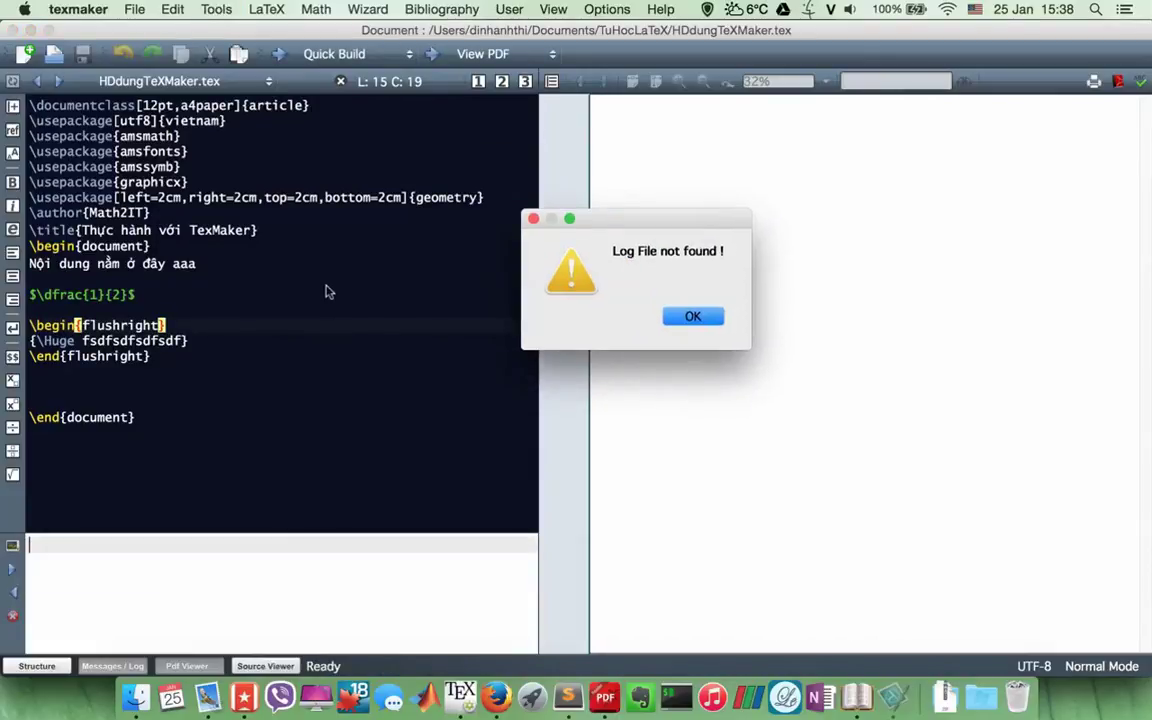
click(705, 320)
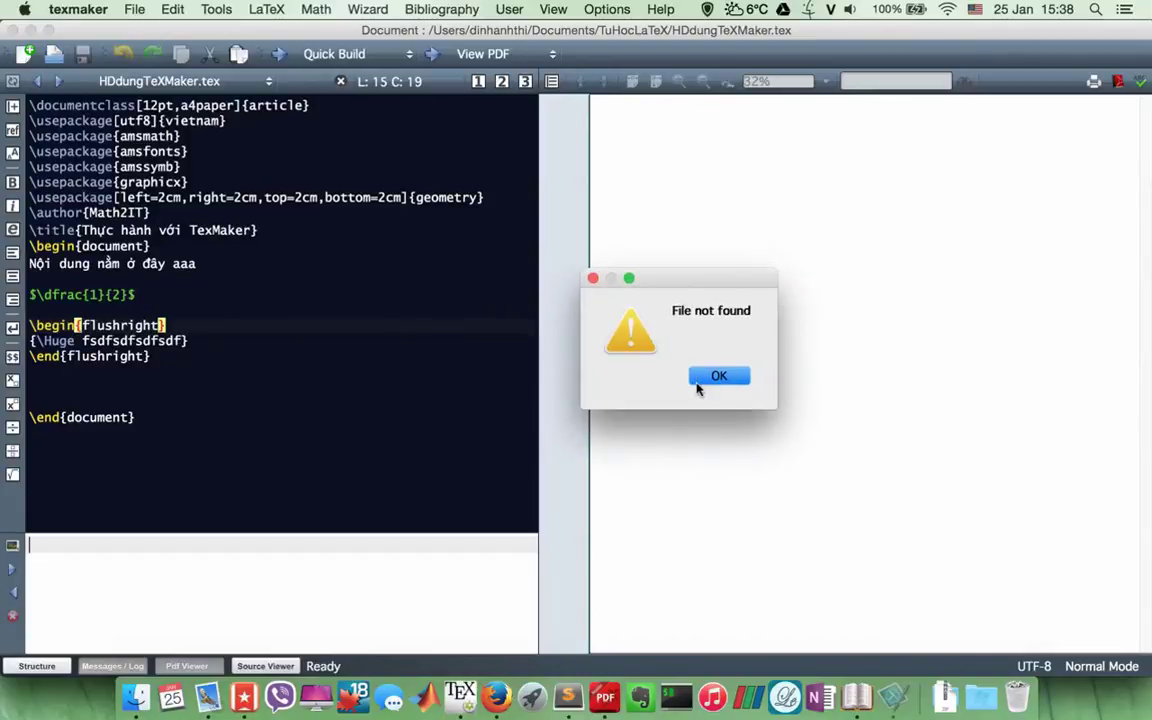
click(715, 378)
click(812, 436)
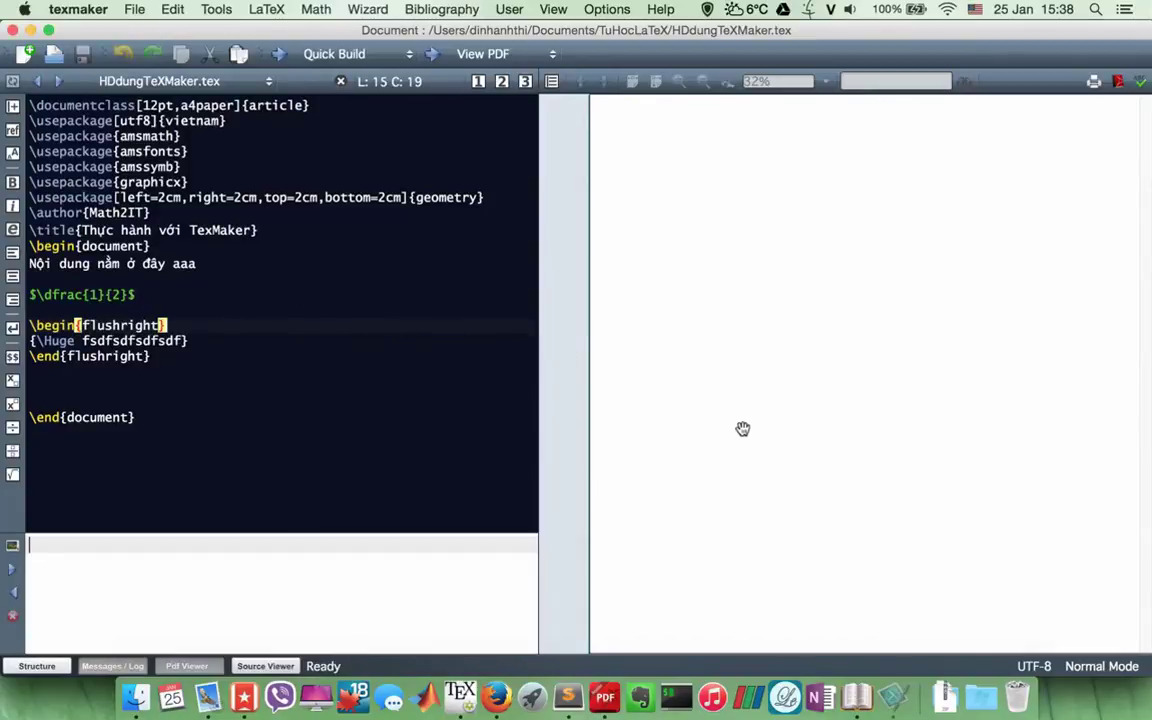
- Review the "build" subdirectory option in the command preferences and check the TuHocLaTeX folder in Finder before returning to the preferences
click(78, 9)
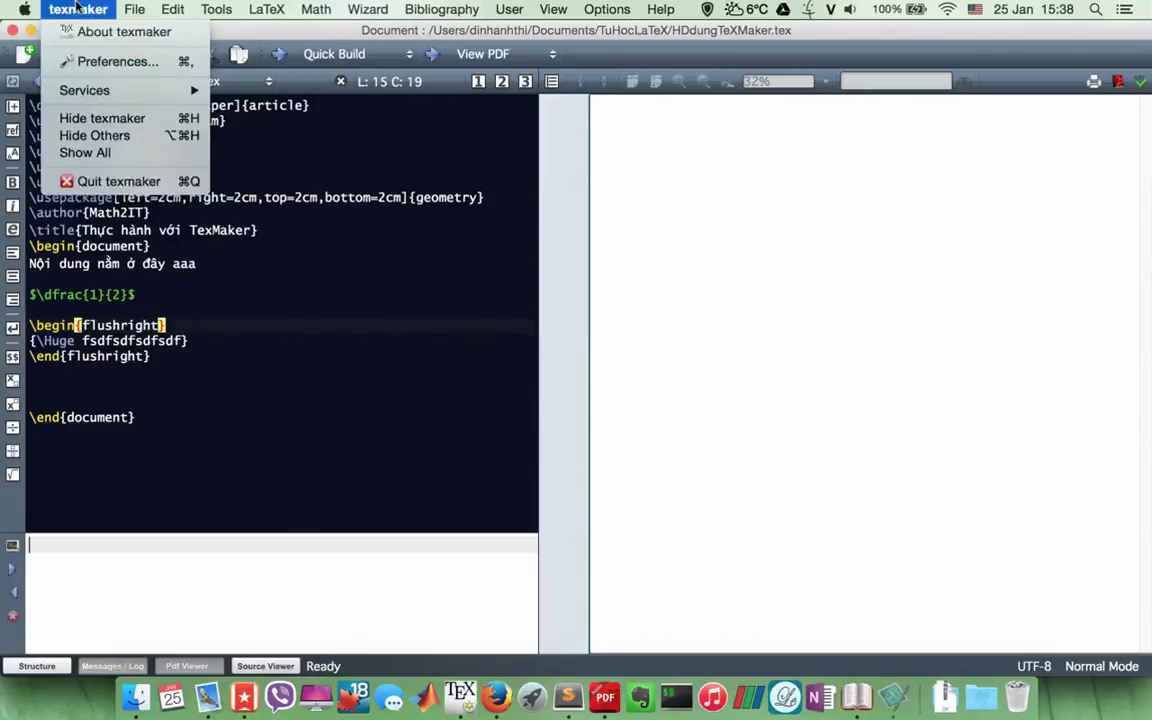
click(116, 59)
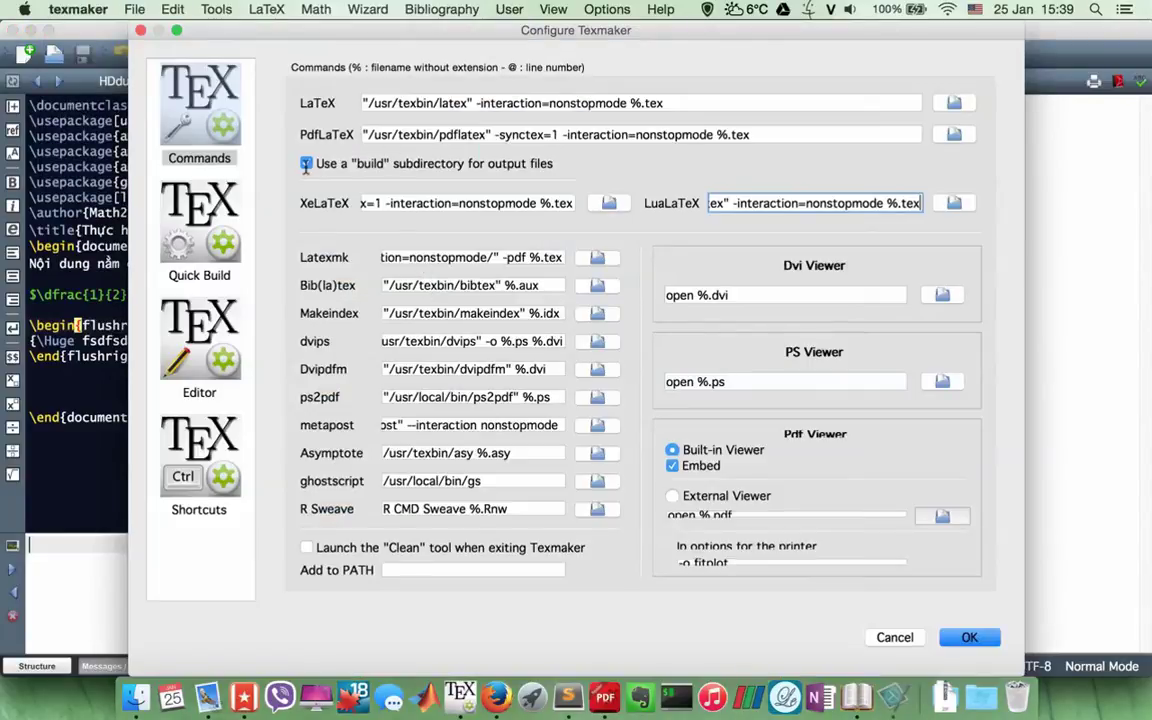
click(306, 163)
click(306, 164)
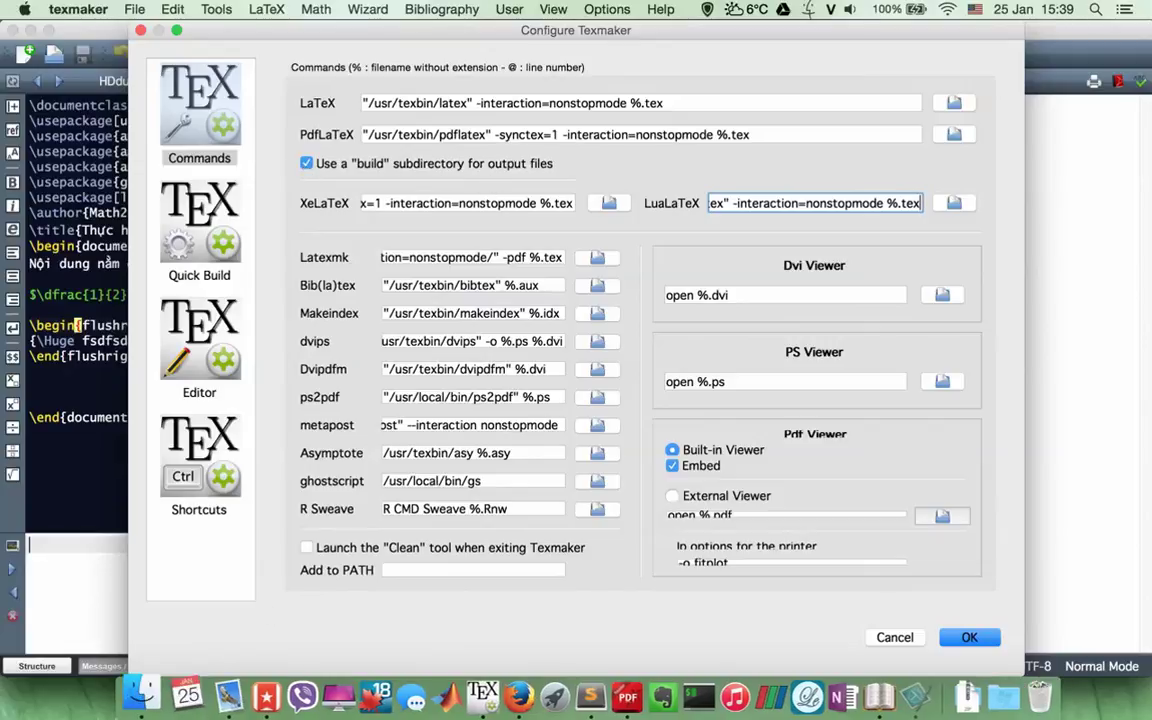
click(128, 697)
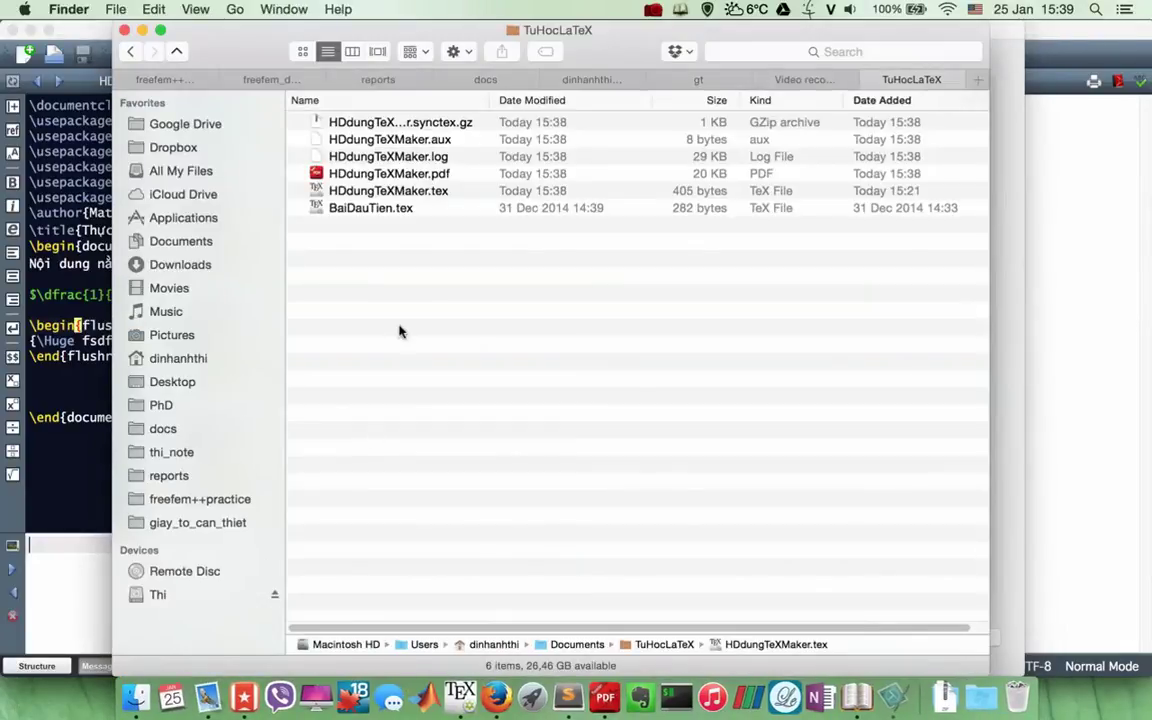
click(470, 693)
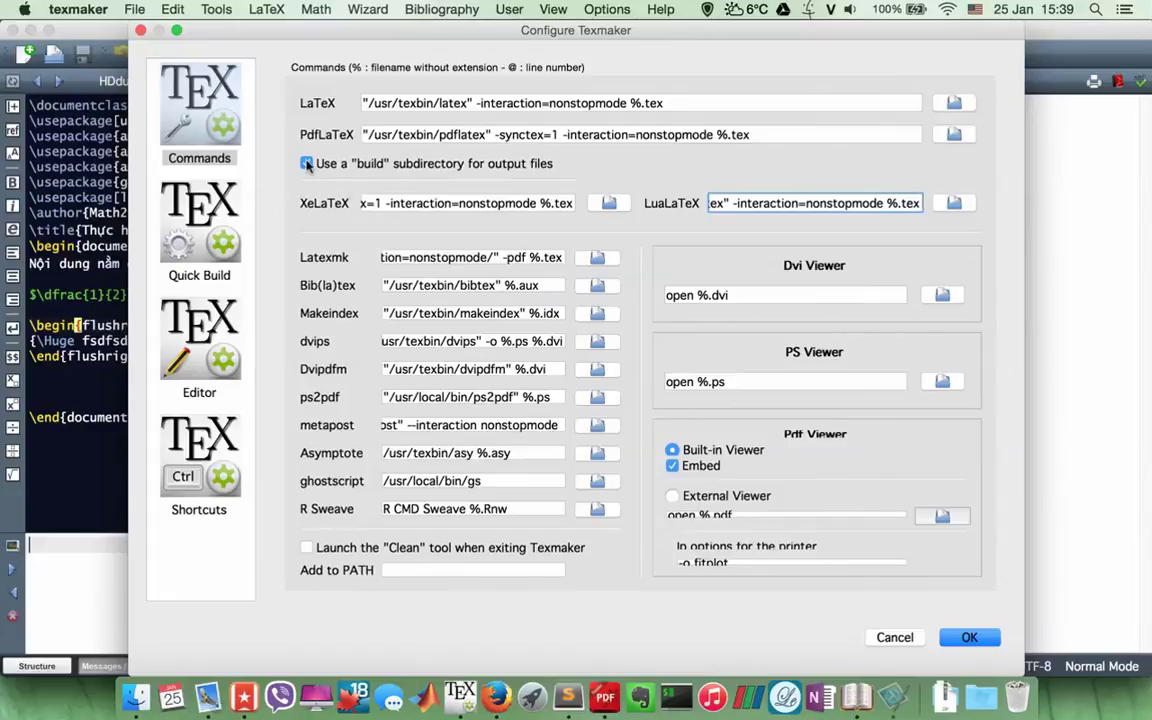
- Disable the "build" subdirectory for output files in the command preferences and apply the configuration
click(189, 182)
click(193, 108)
click(306, 165)
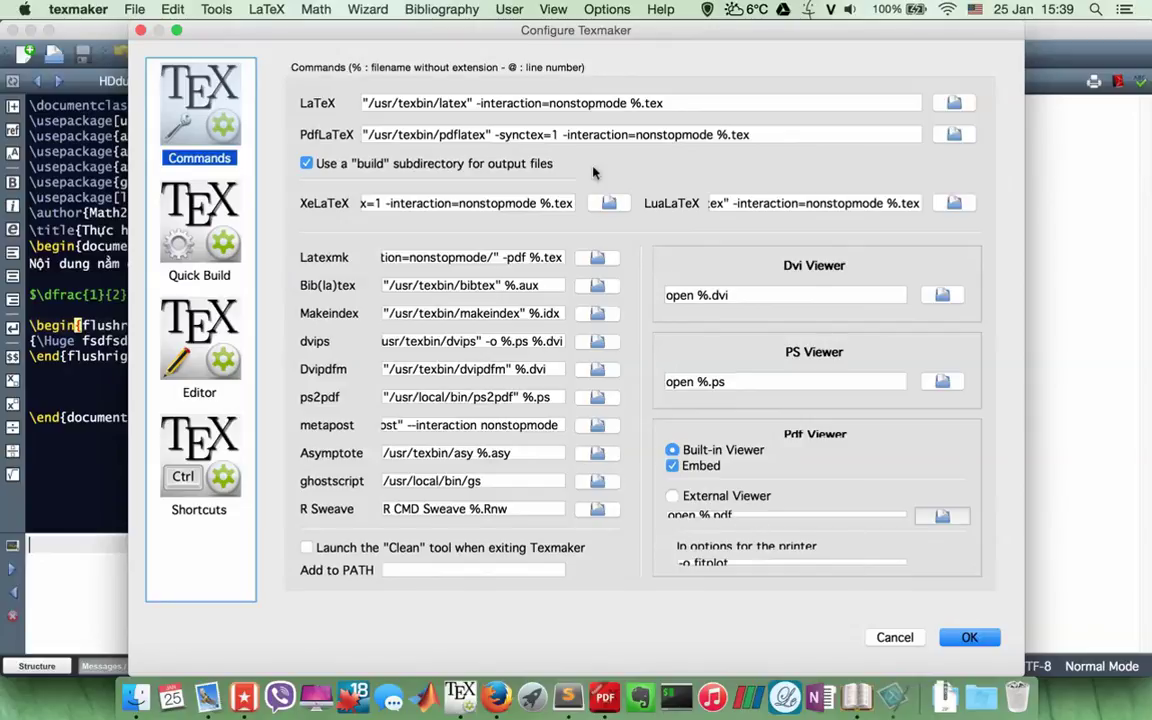
click(307, 165)
click(966, 636)
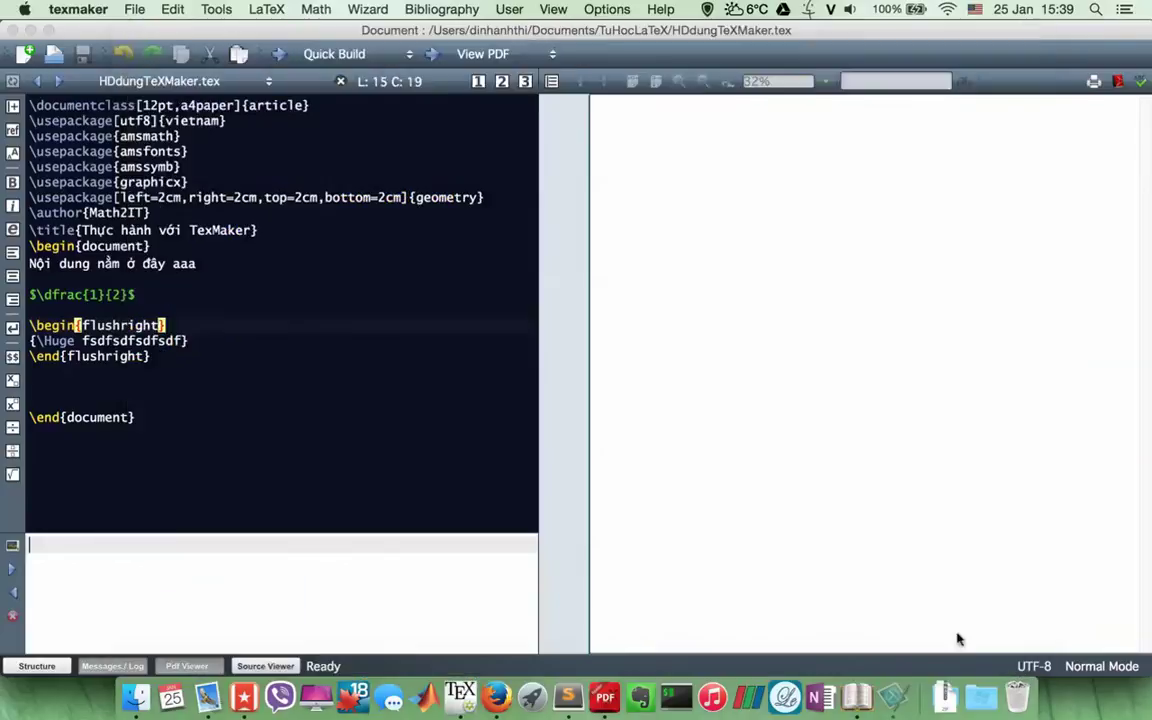
- Switch to Firefox and copy the start of the first _layouts paragraph on the "Building the Website" page
click(501, 691)
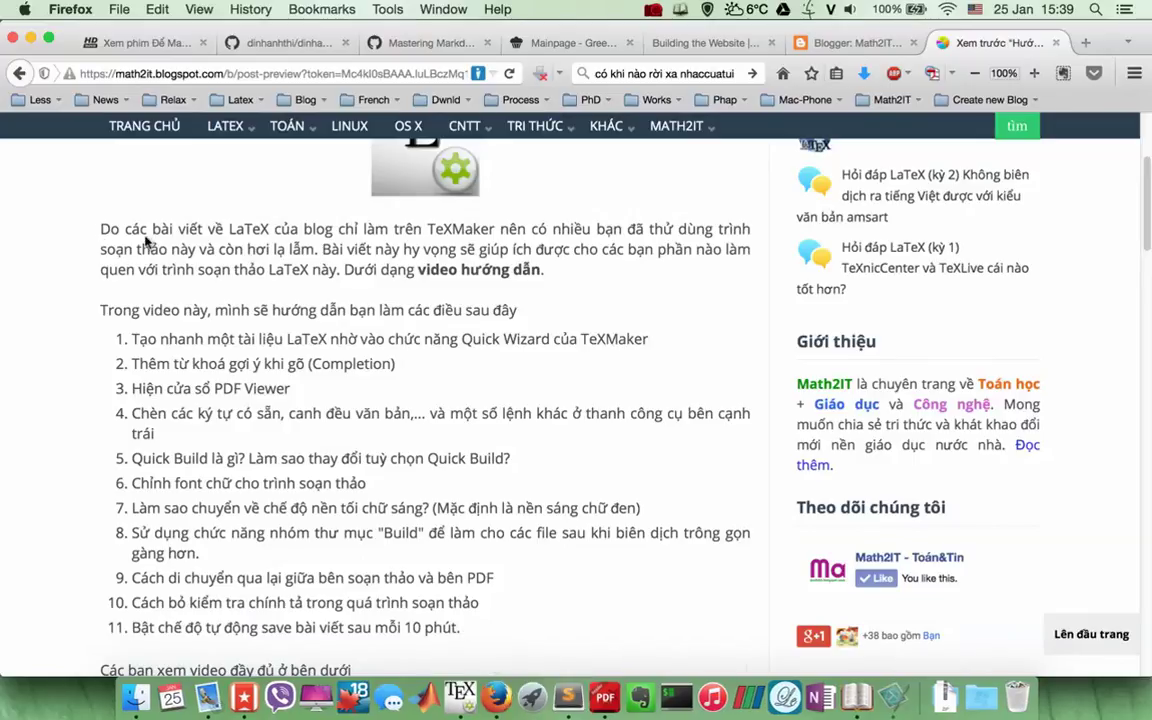
click(706, 42)
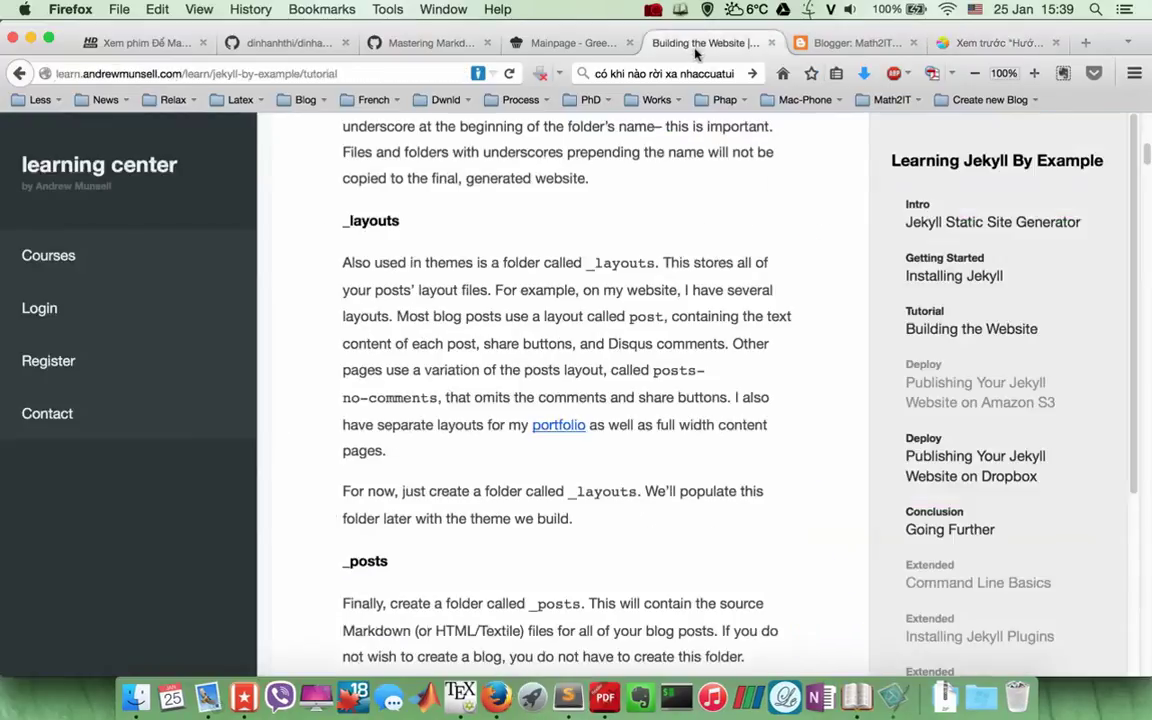
drag(343, 262, 558, 263)
key(super+c)
- In Texmaker, paste the copied text repeatedly below the flushright block to build a long filler paragraph
key(super+Tab)
click(103, 386)
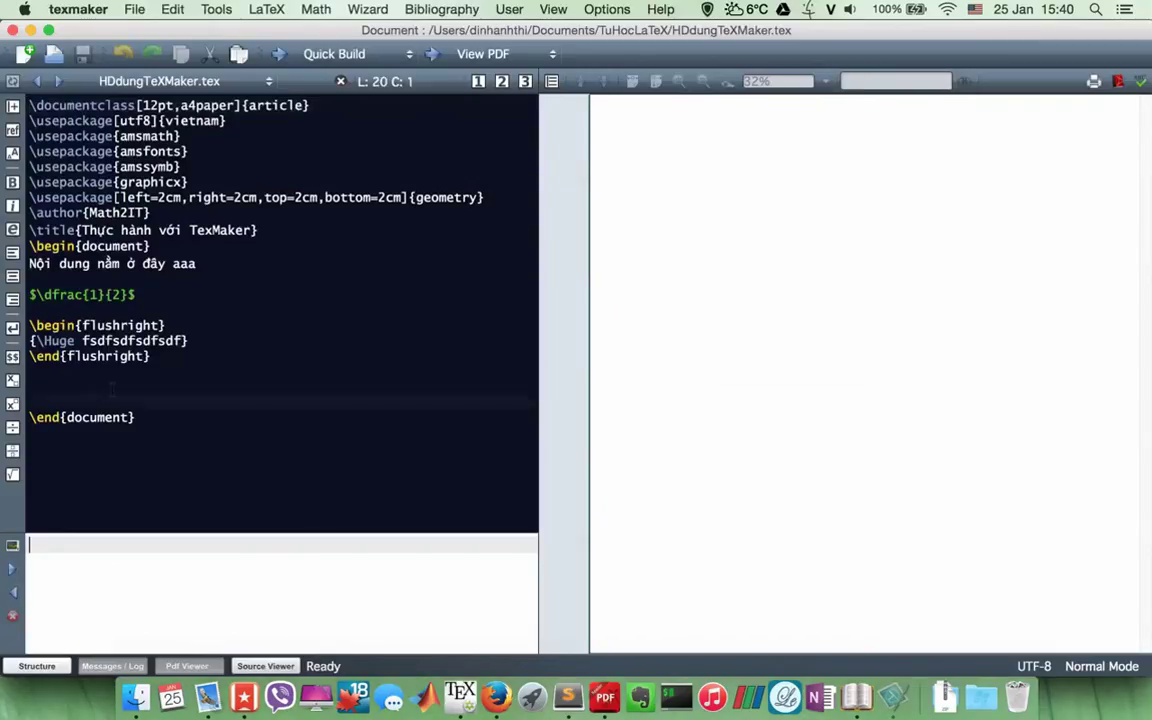
key(super+v)
key(super+v)
key(super+v)
key(super+v)
key(super+v)
key(super+v)
key(super+v)
key(super+v)
key(super+v)
key(super+v)
key(super+v)
key(super+v)
key(super+v)
key(super+v)
key(super+v)
key(super+v)
key(super+v)
key(super+v)
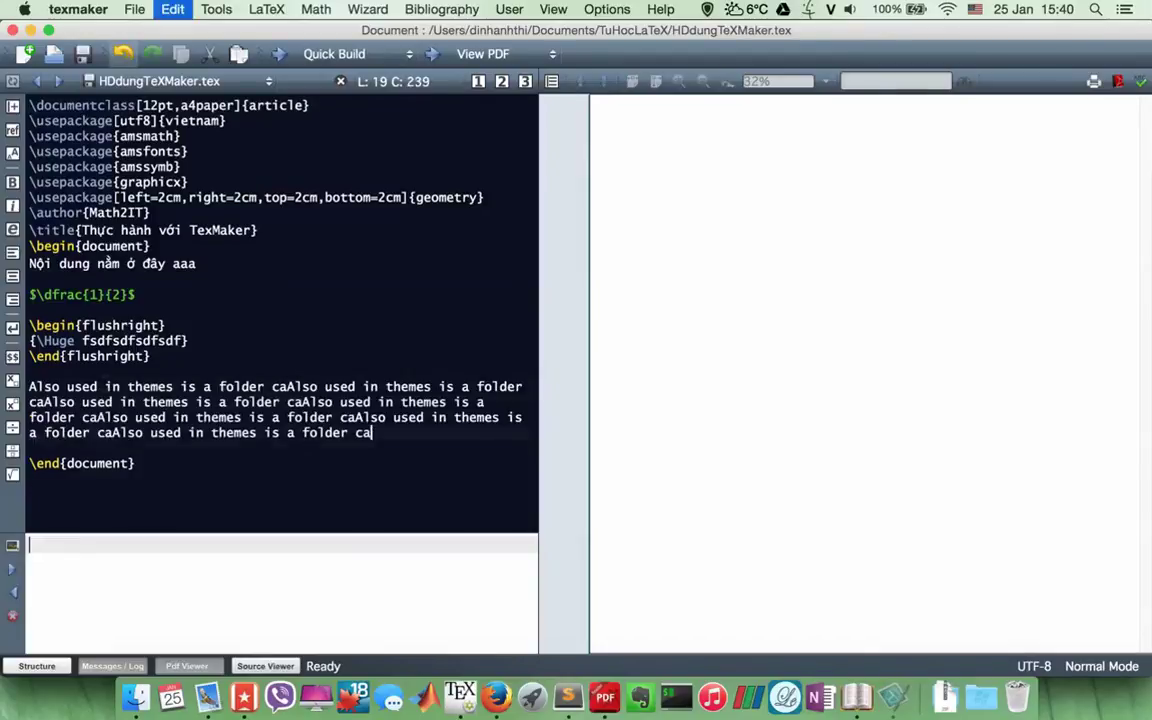
key(super+v)
key(super+v)
key(super+v)
key(super+v)
key(super+v)
key(super+v)
key(super+v)
key(super+v)
key(super+v)
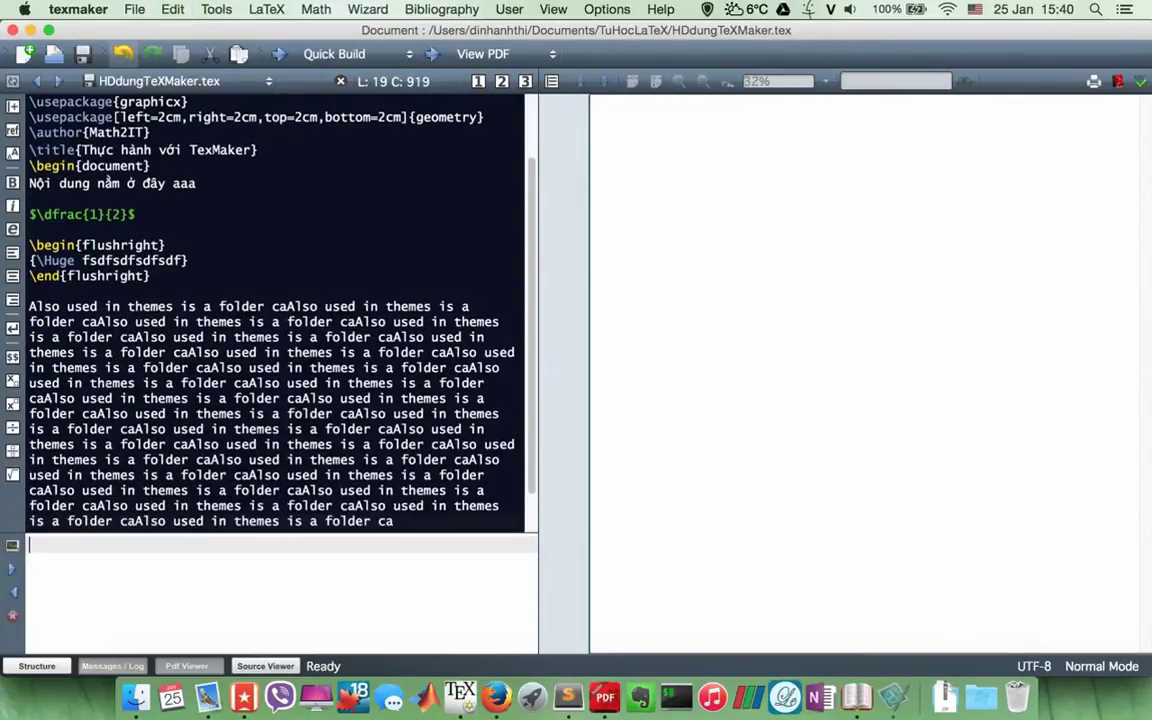
- Lengthen the filler paragraph with many more pasted copies of the text and leave a blank line after it
key(super+v)
key(super+v)
key(super+v)
key(super+v)
key(super+v)
key(super+v)
key(super+v)
key(super+v)
key(super+v)
key(super+v)
key(super+v)
key(super+v)
key(super+v)
key(super+v)
key(super+v)
key(super+v)
key(super+v)
key(super+v)
key(super+v)
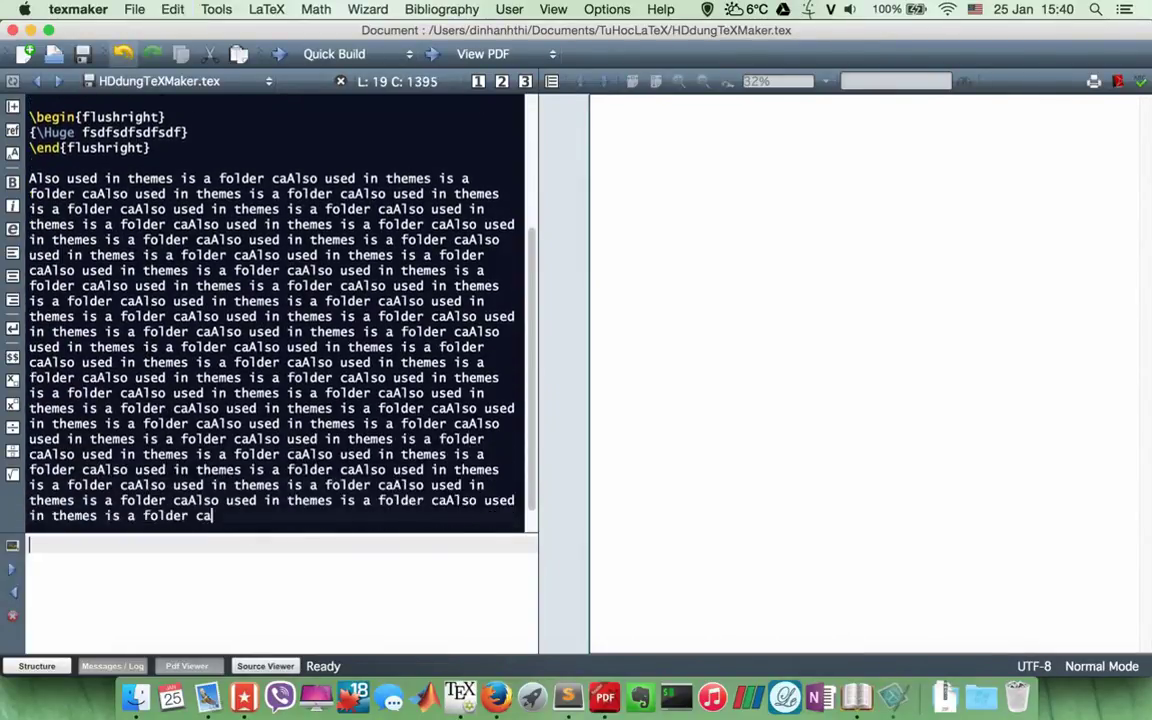
key(super+v)
key(super+v)
key(super+v)
key(Return)
key(Return)
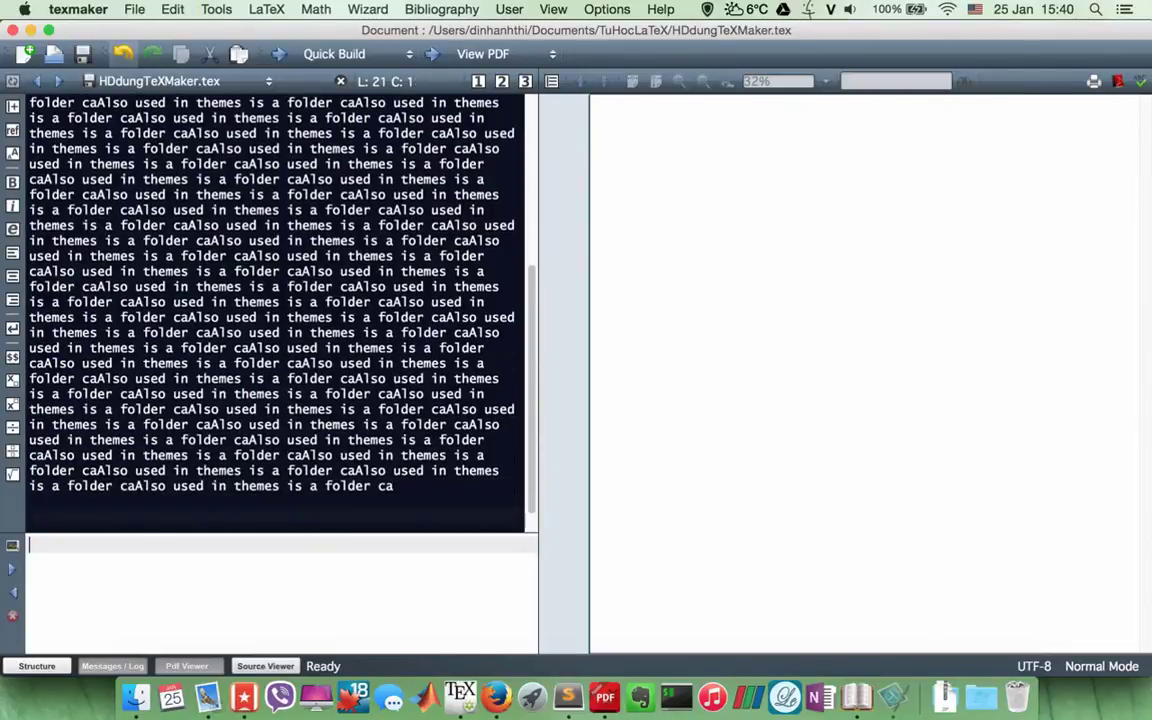
- Copy about the first fifteen displayed lines of the filler paragraph and paste them below it as a second paragraph
key(shift+Page_Up)
key(shift+Page_Up)
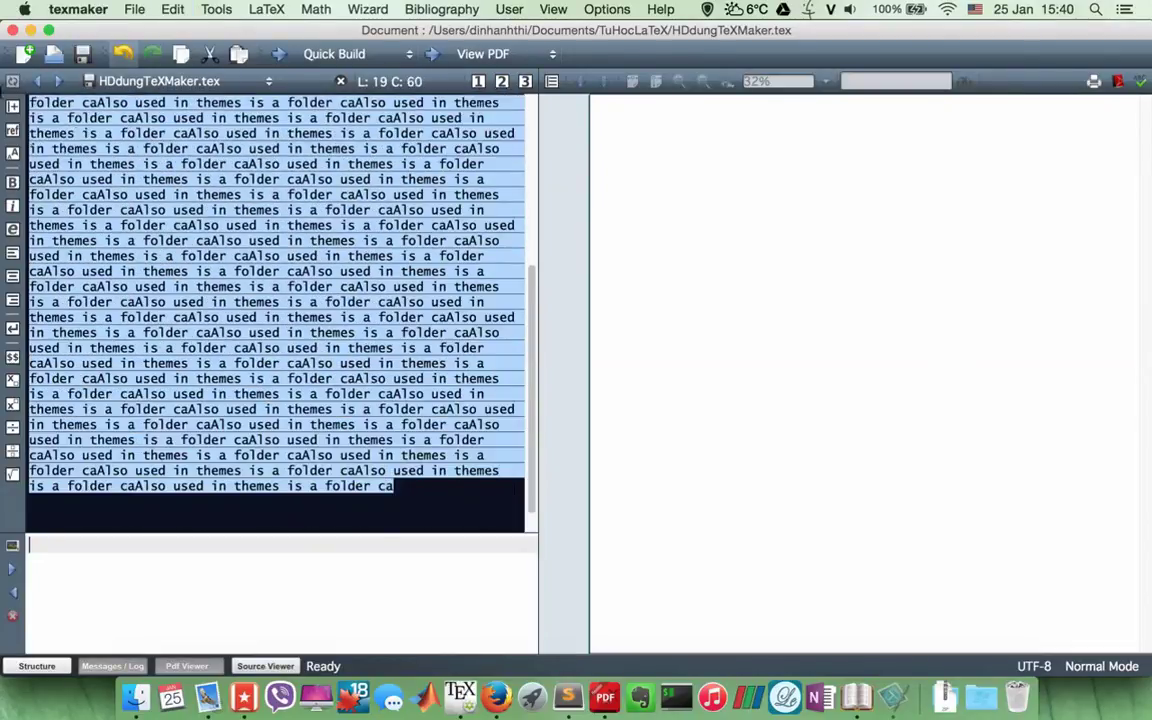
click(85, 237)
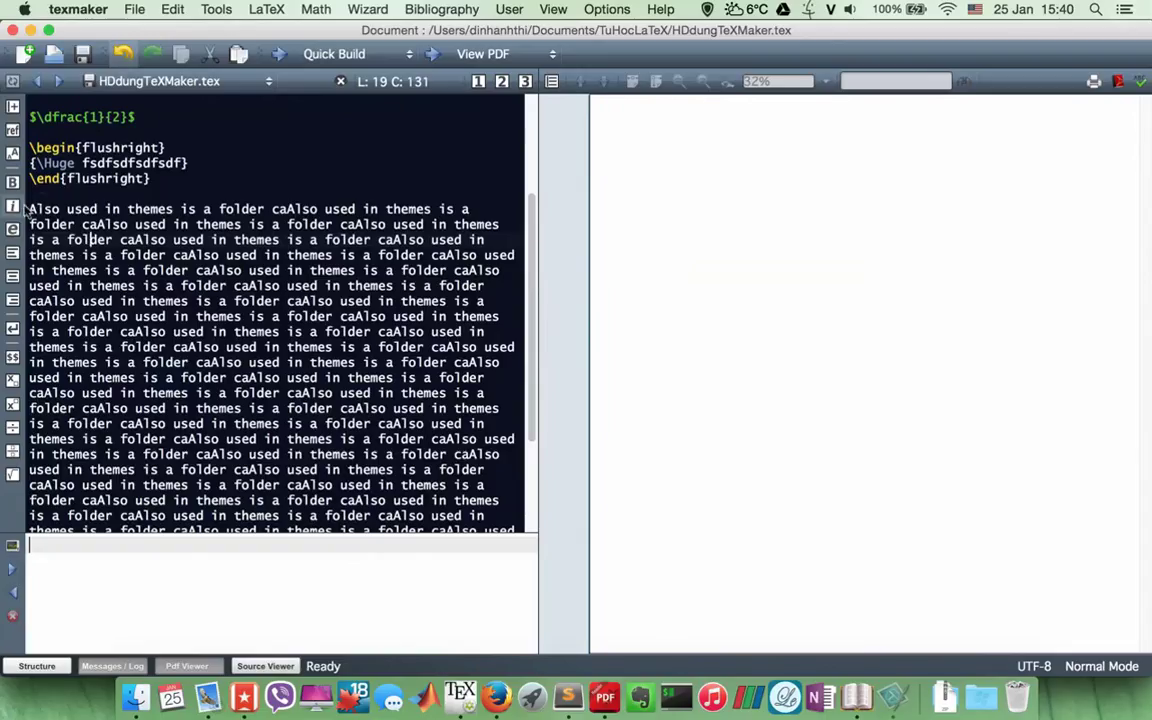
drag(29, 209, 300, 423)
key(super+c)
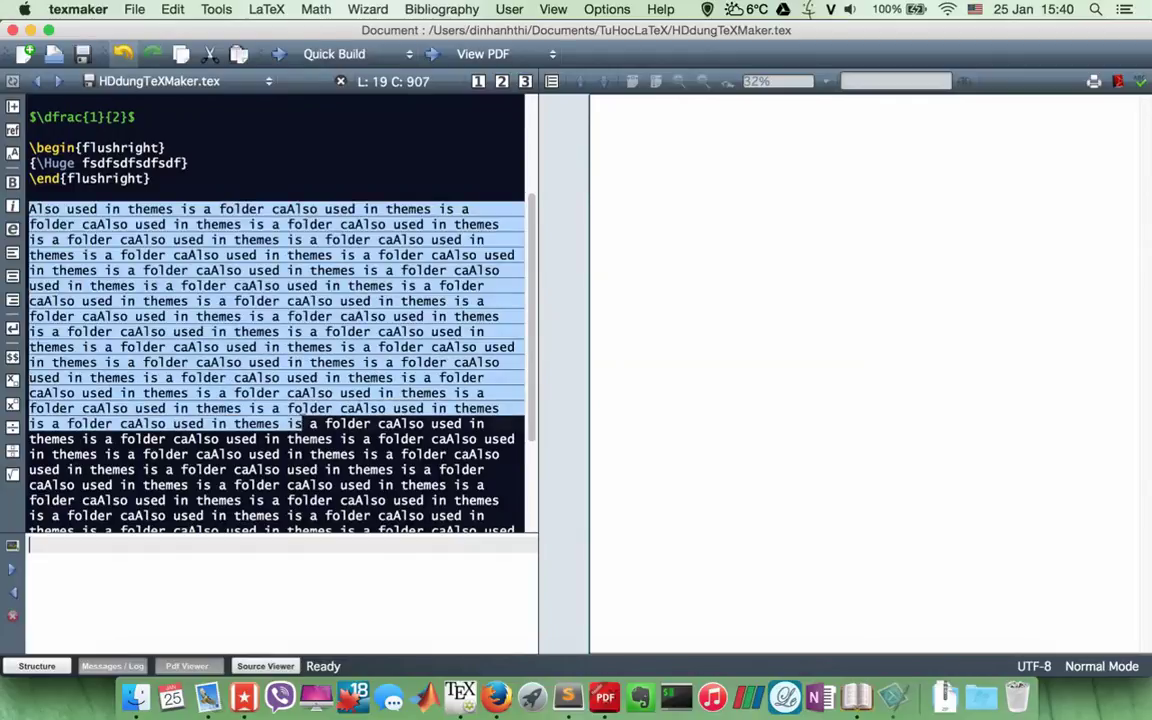
scroll(275, 310, down, 3)
click(137, 486)
key(super+v)
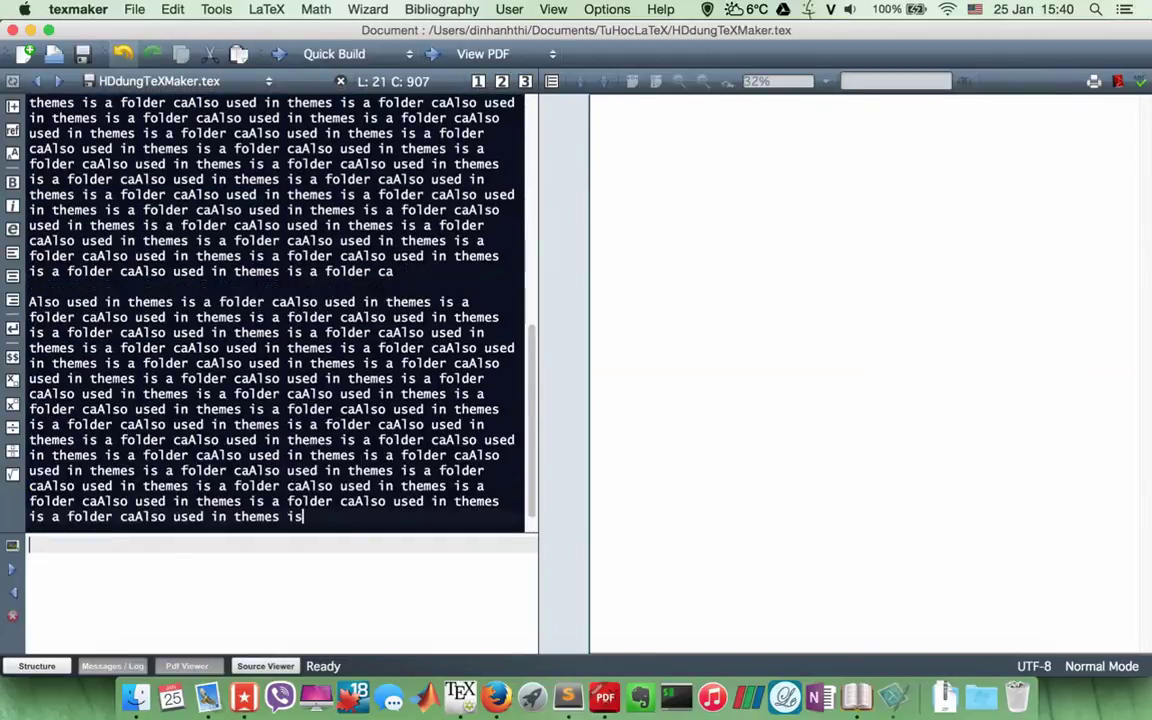
- Paste two more copies of the filler paragraph below, each separated by a blank line
key(Return)
key(Return)
key(super+v)
key(Return)
key(Return)
key(super+v)
key(Return)
key(Return)
- Using completion, insert an align* environment below the filler paragraphs containing \sqrt[3]{a+b}=5
text(egin{)
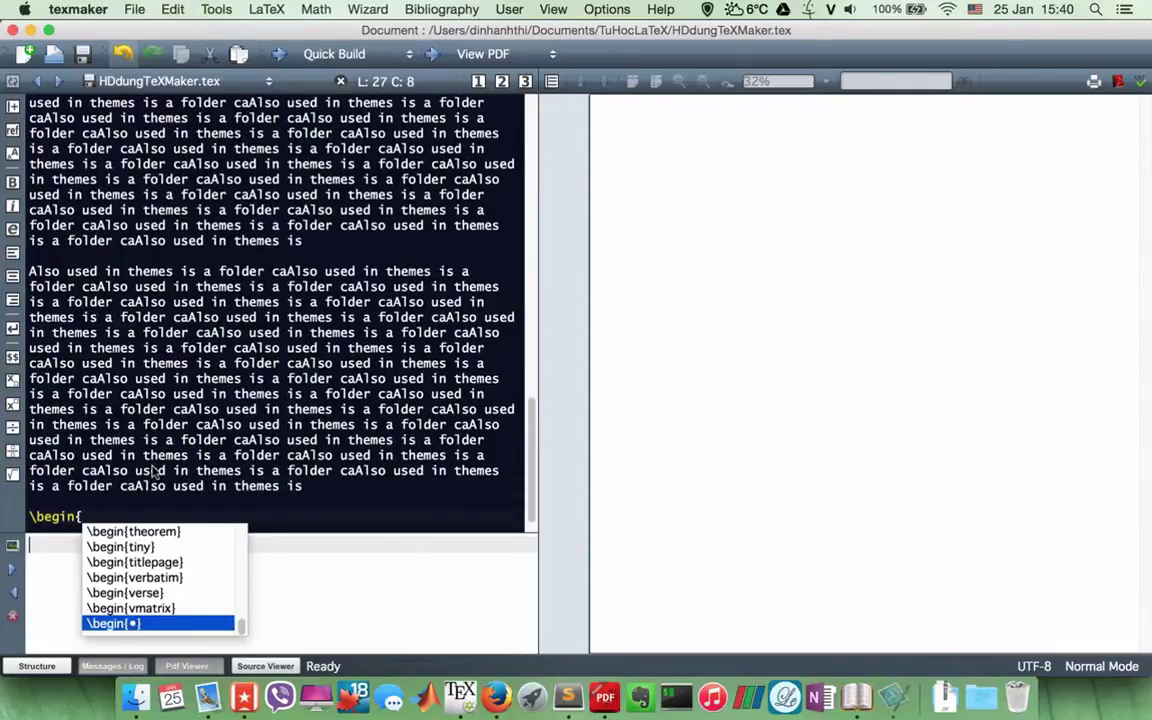
text(ali)
key(Return)
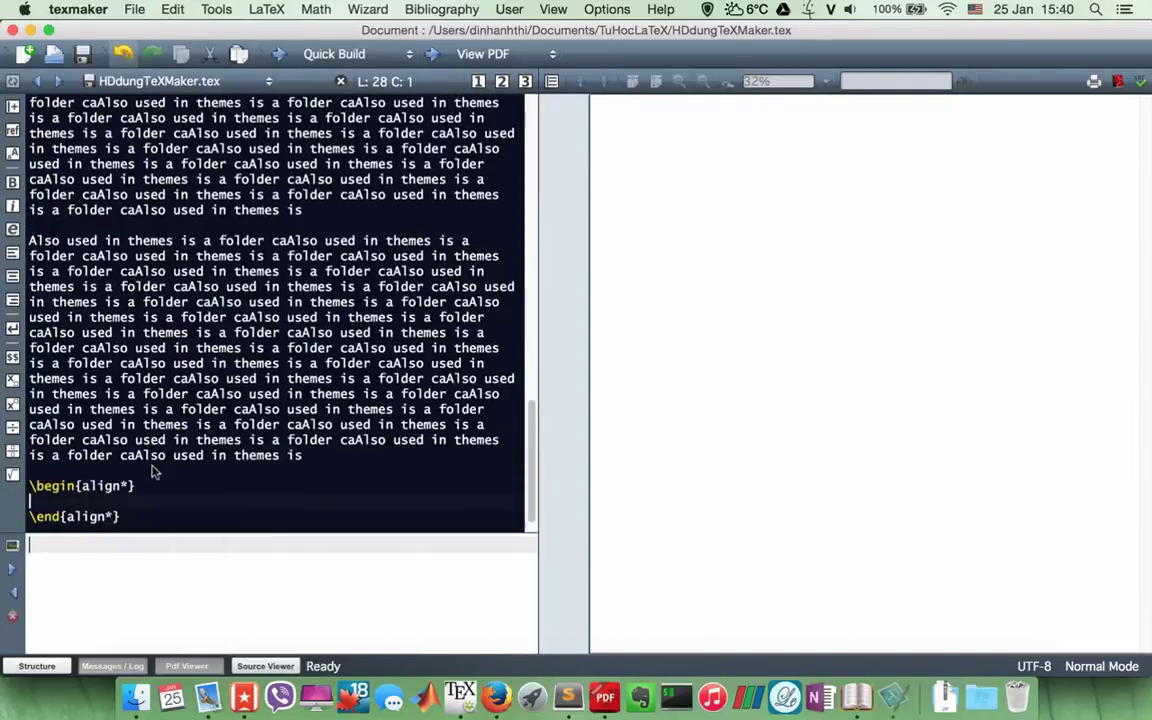
text(\sqrt)
key(Return)
text(3)
key(Tab)
text(a+b)
key(Right)
text(=)
- Compile the document with Quick Build and look through the pages of the resulting PDF
key(F1)
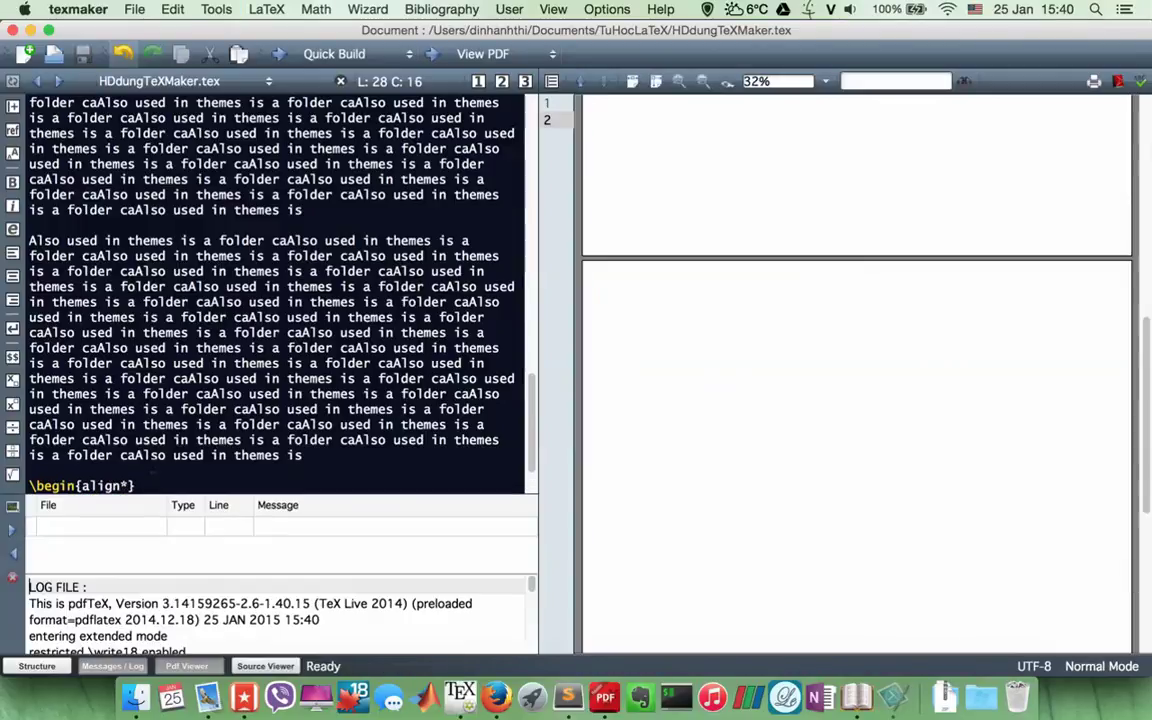
scroll(912, 410, up, 5)
scroll(912, 420, up, 5)
scroll(912, 415, down, 6)
scroll(381, 328, down, 2)
scroll(275, 300, down, 2)
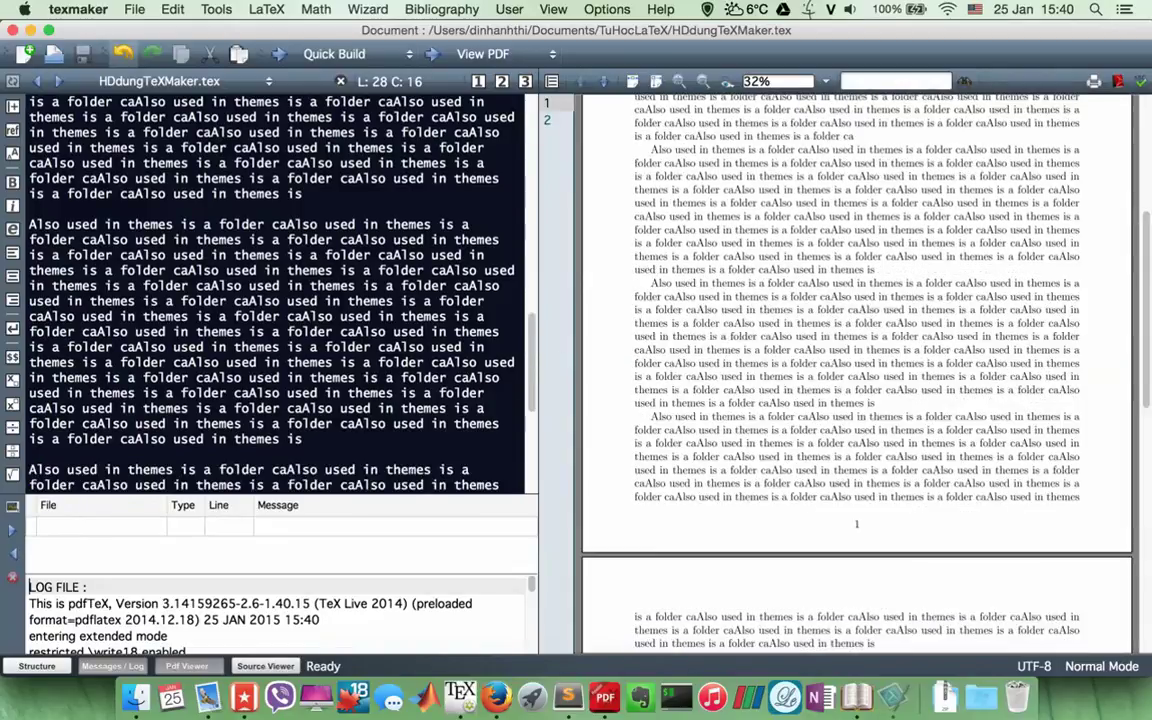
- Add the inline formula $1+2=3$ on its own line between the second and third filler paragraphs
click(268, 198)
key(Return)
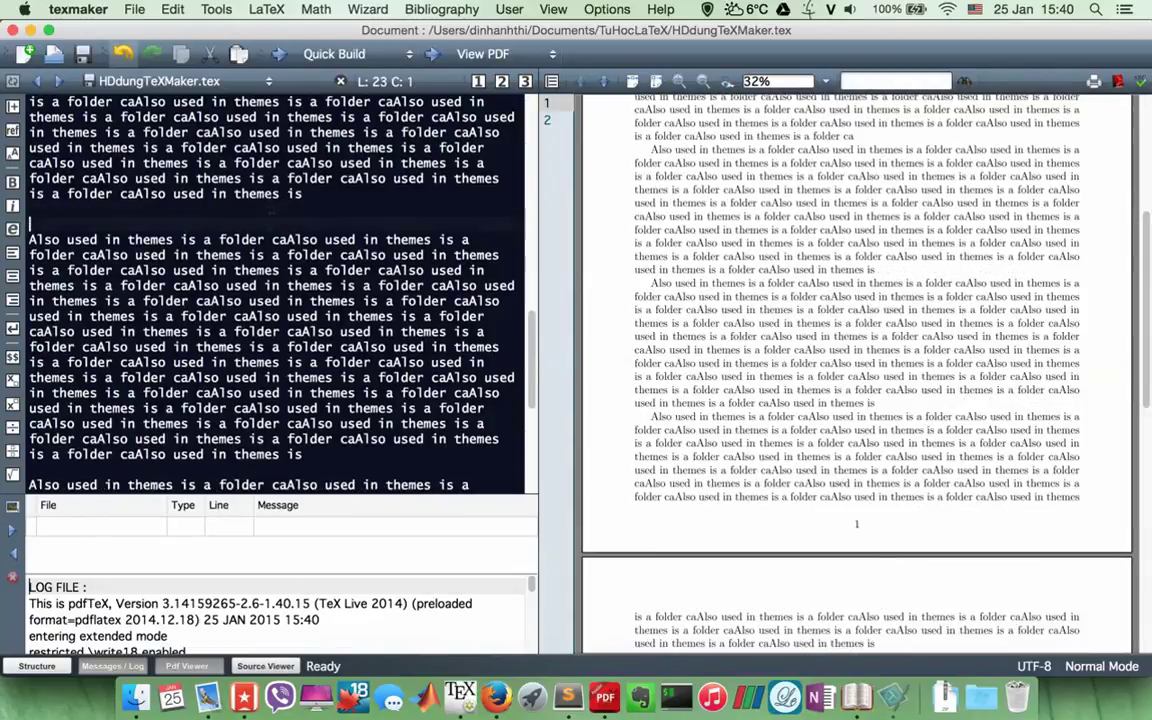
text($)
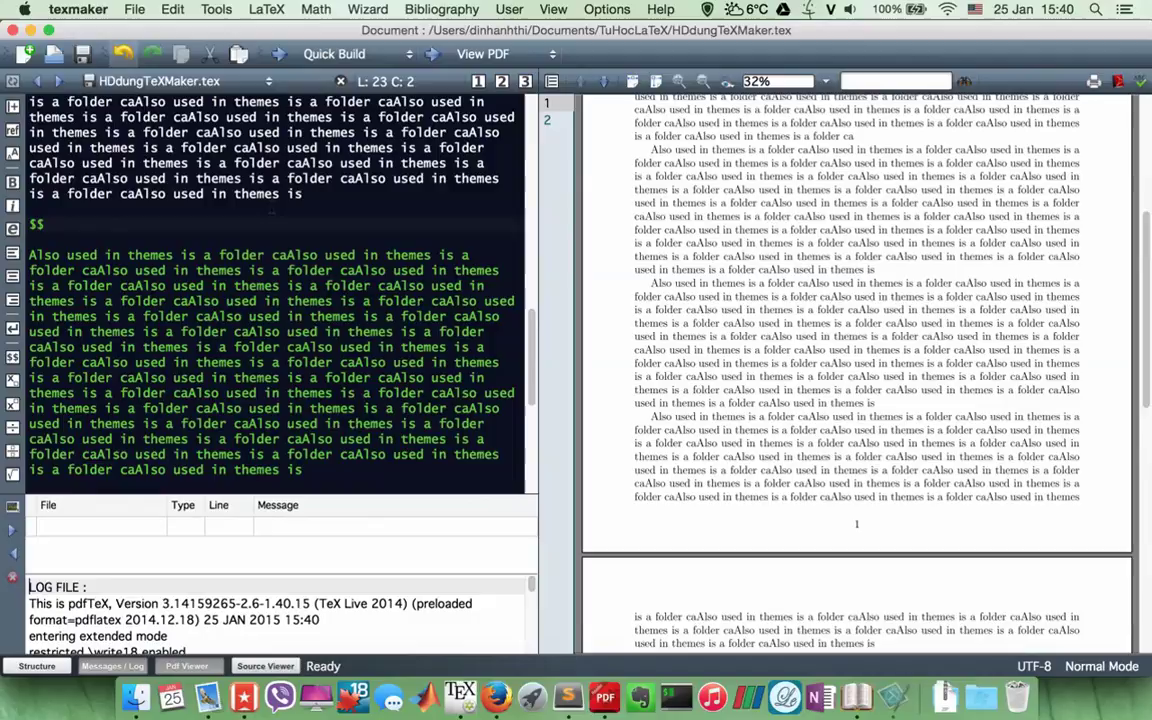
text(1+)
key(BackSpace)
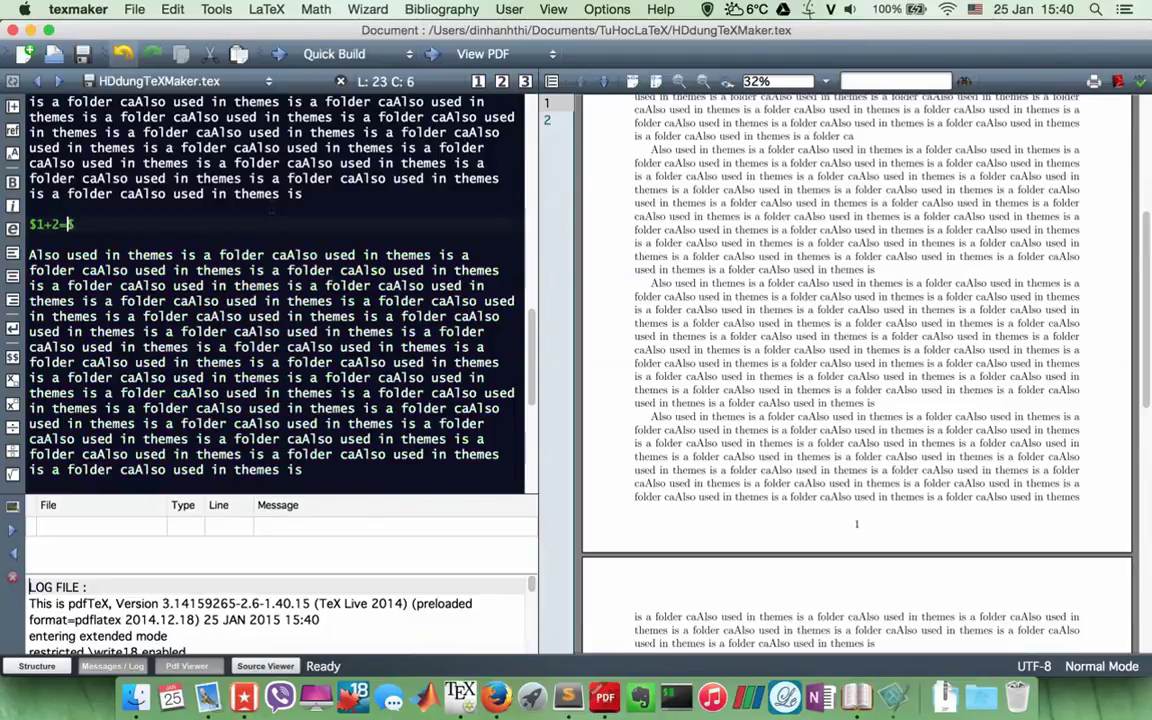
- Rebuild the PDF with Quick Build and review both pages, returning to the 1+2=3 line
key(F1)
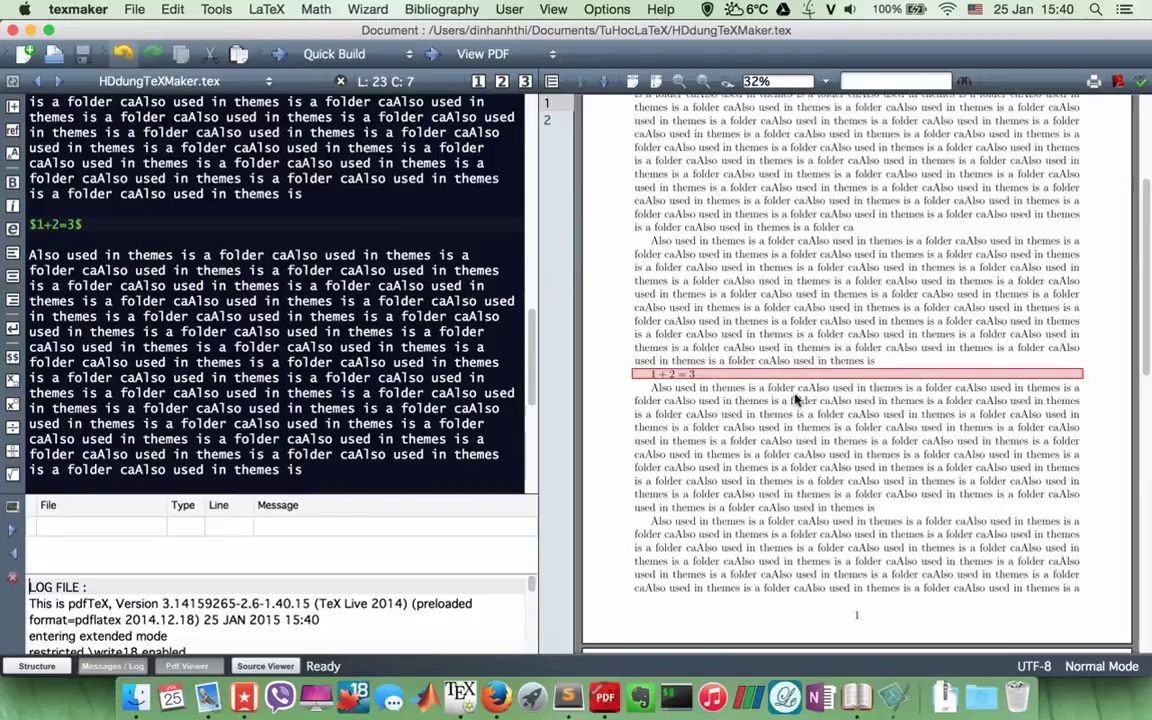
scroll(797, 367, up, 5)
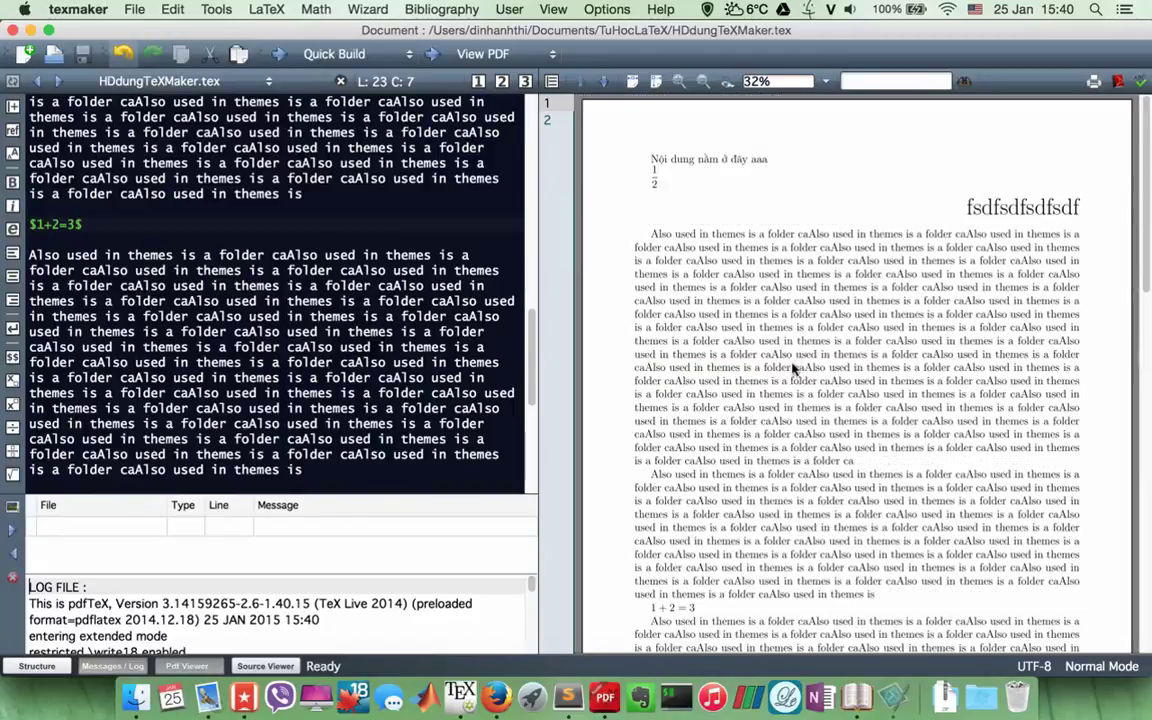
scroll(850, 375, down, 10)
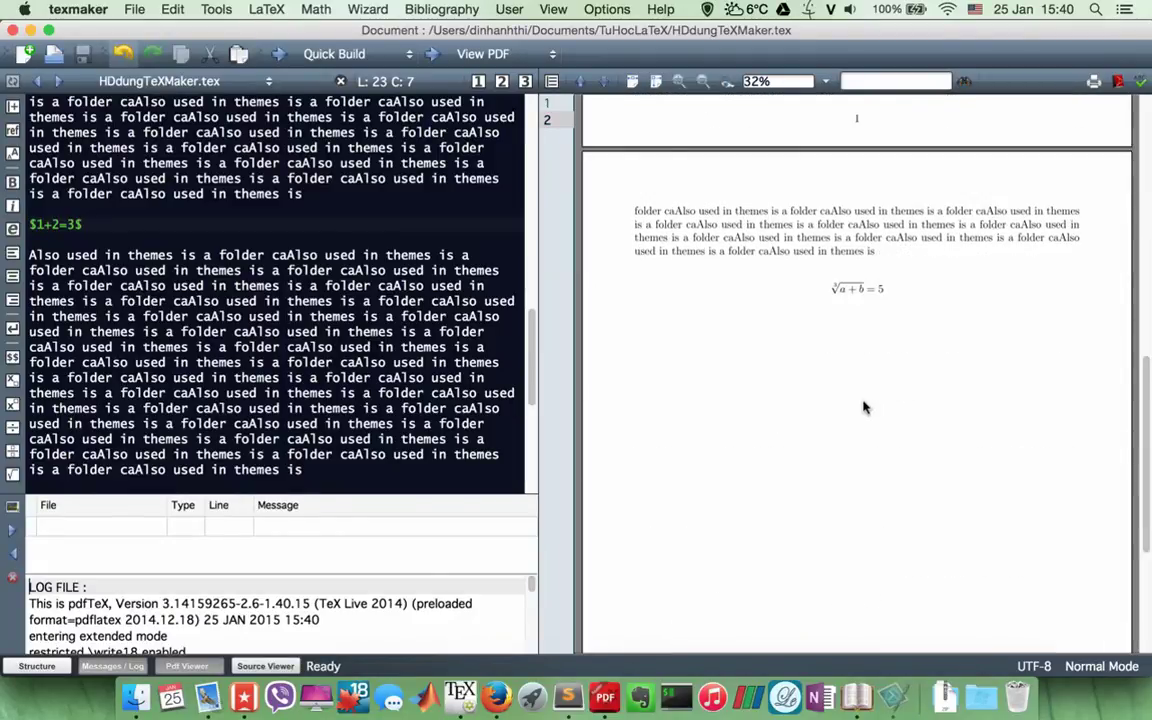
scroll(860, 395, up, 10)
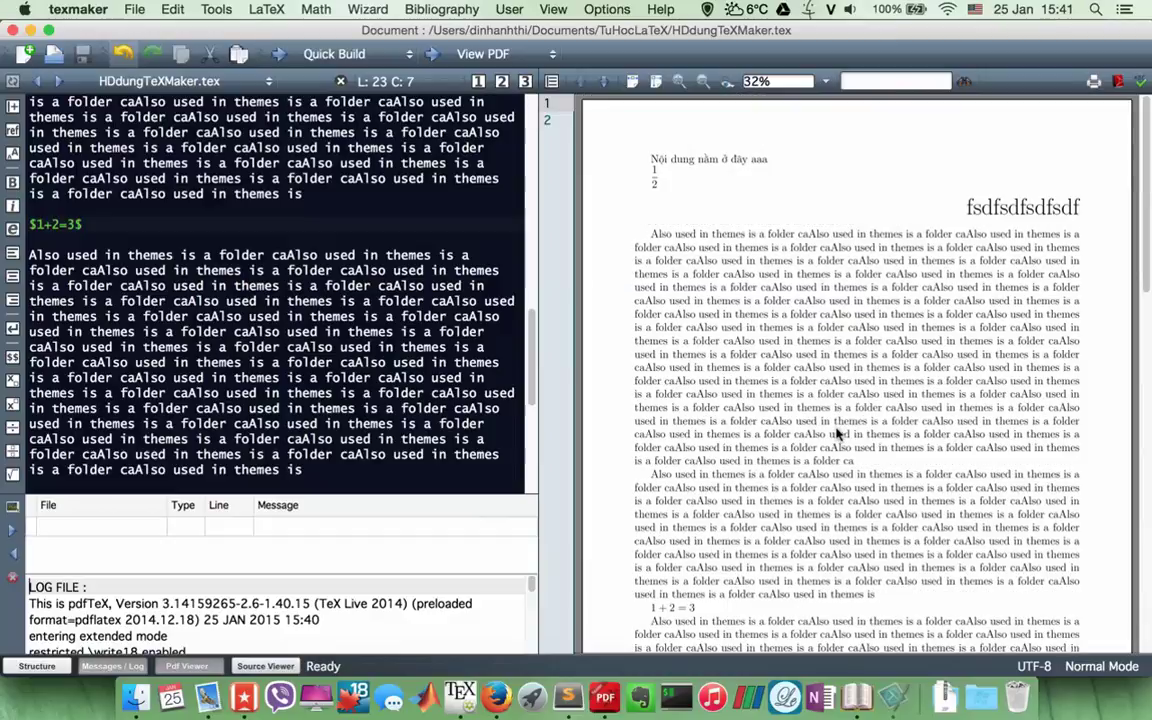
scroll(818, 405, down, 10)
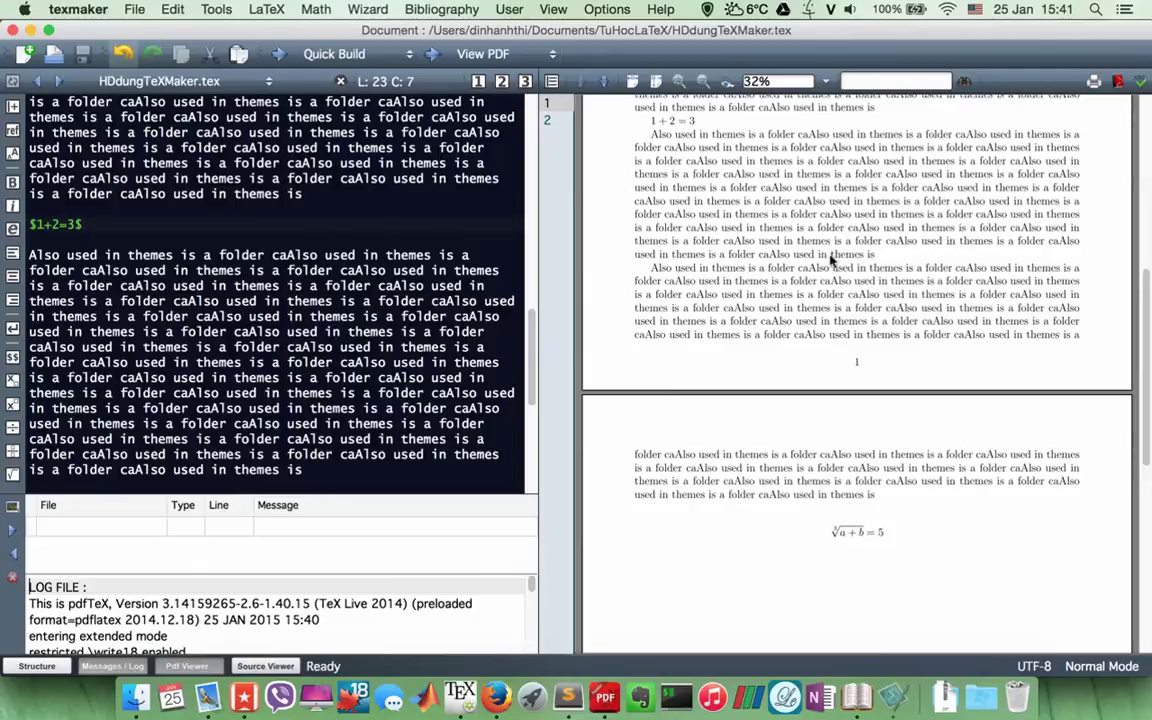
scroll(920, 280, up, 3)
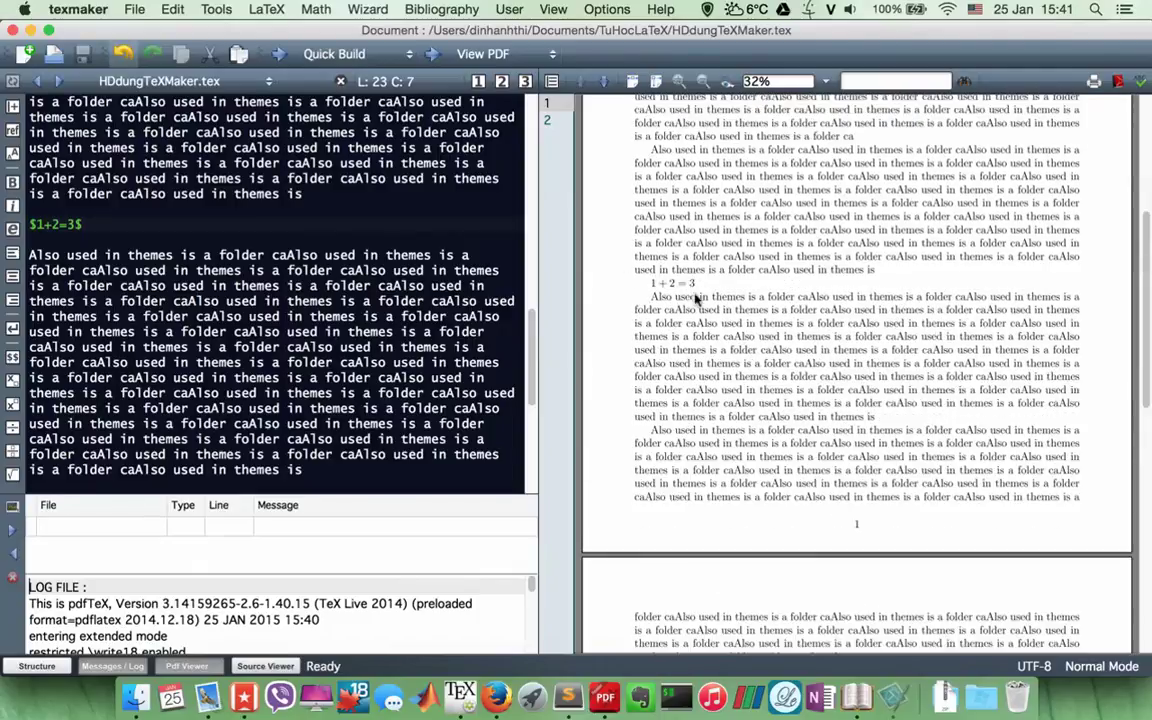